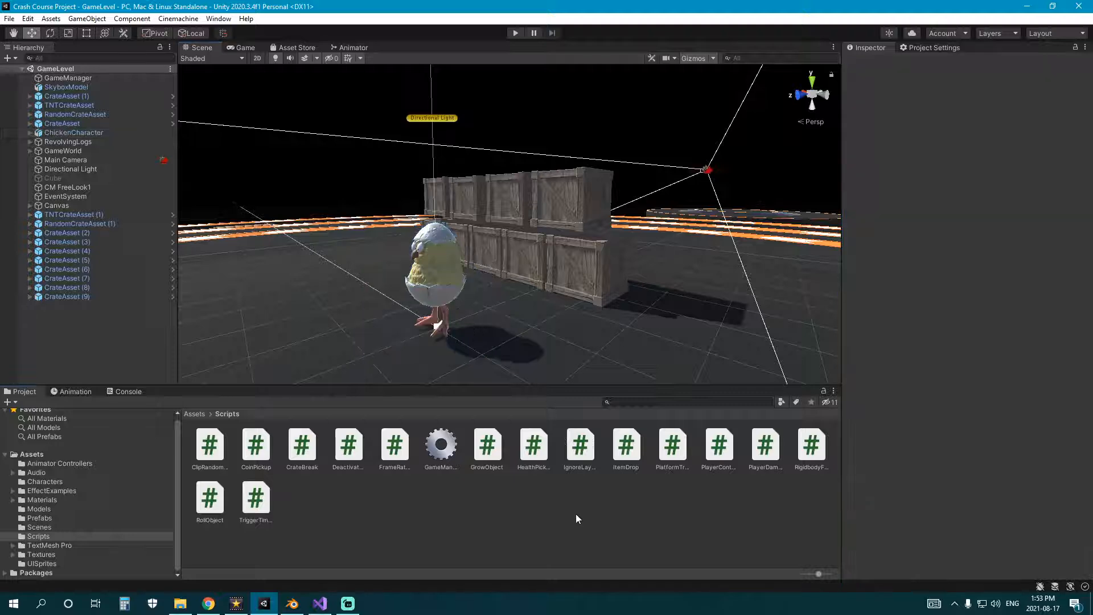
Step: Inspect the Main Camera's clipping planes and view the whole level inside its skybox model
alt+drag(384, 275, 441, 280)
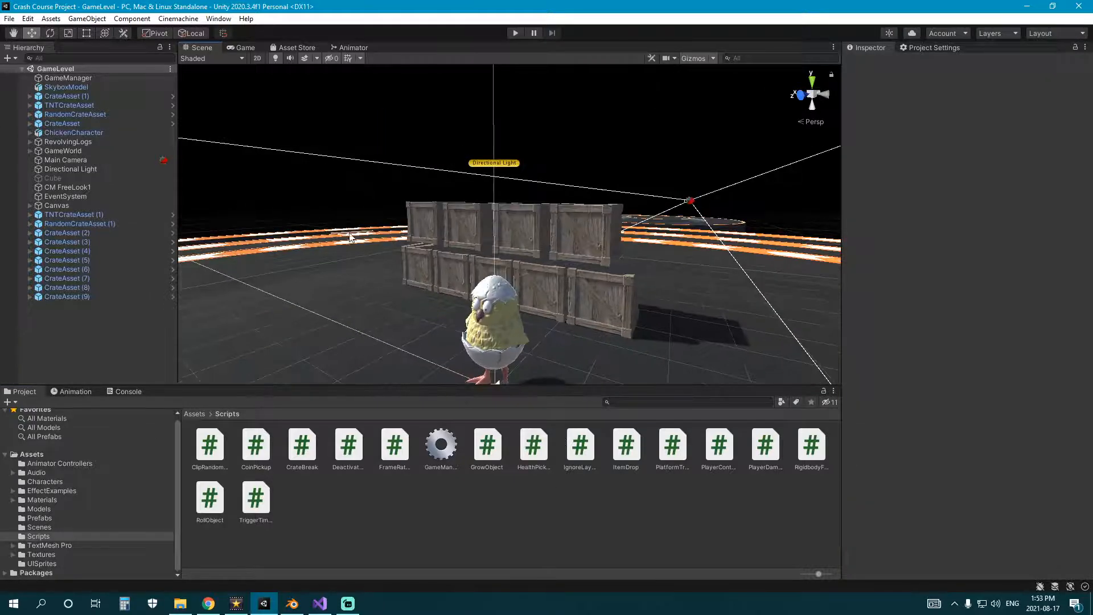
alt+drag(349, 233, 518, 211)
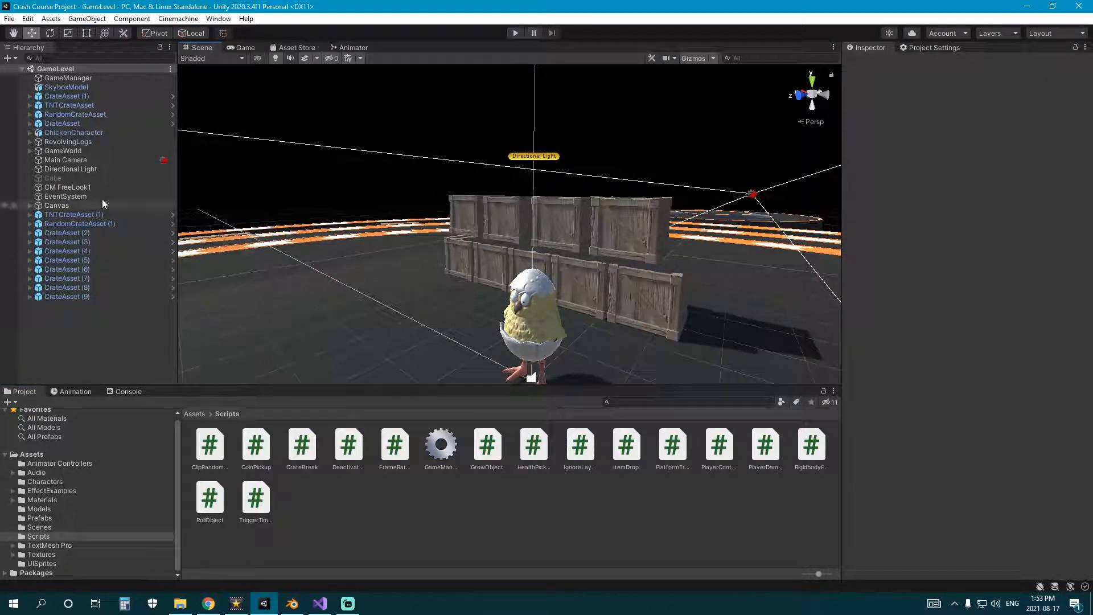
click(98, 160)
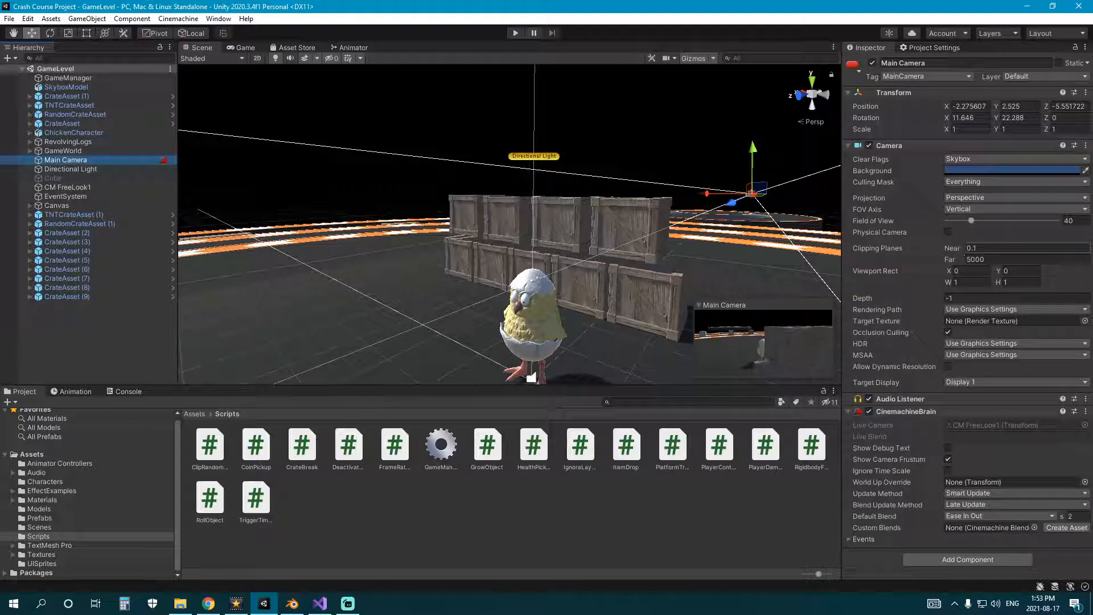
click(967, 259)
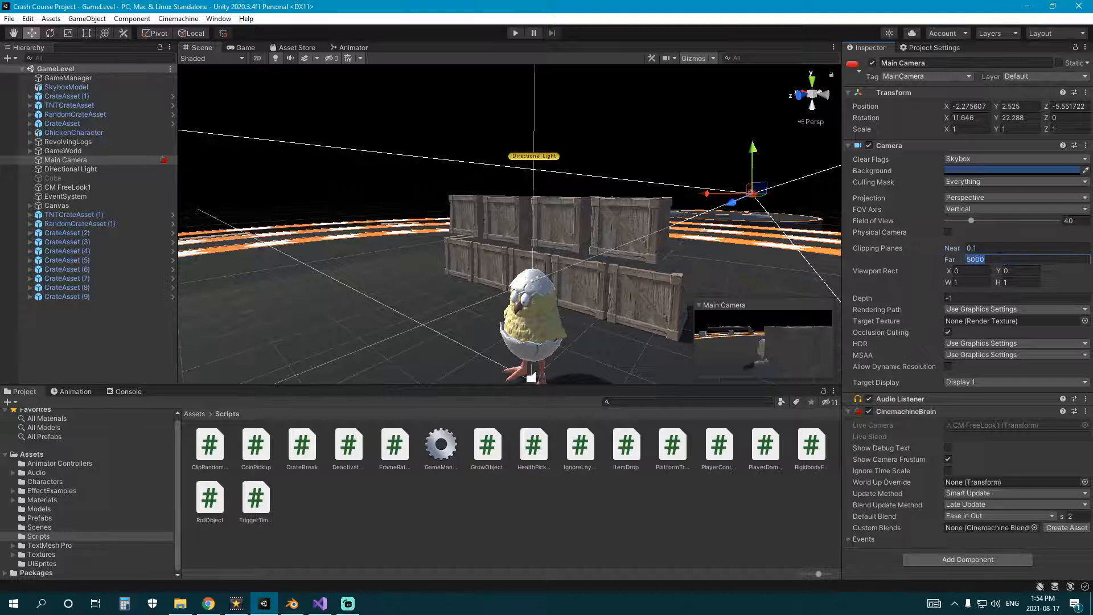
scroll(560, 213, down, 10)
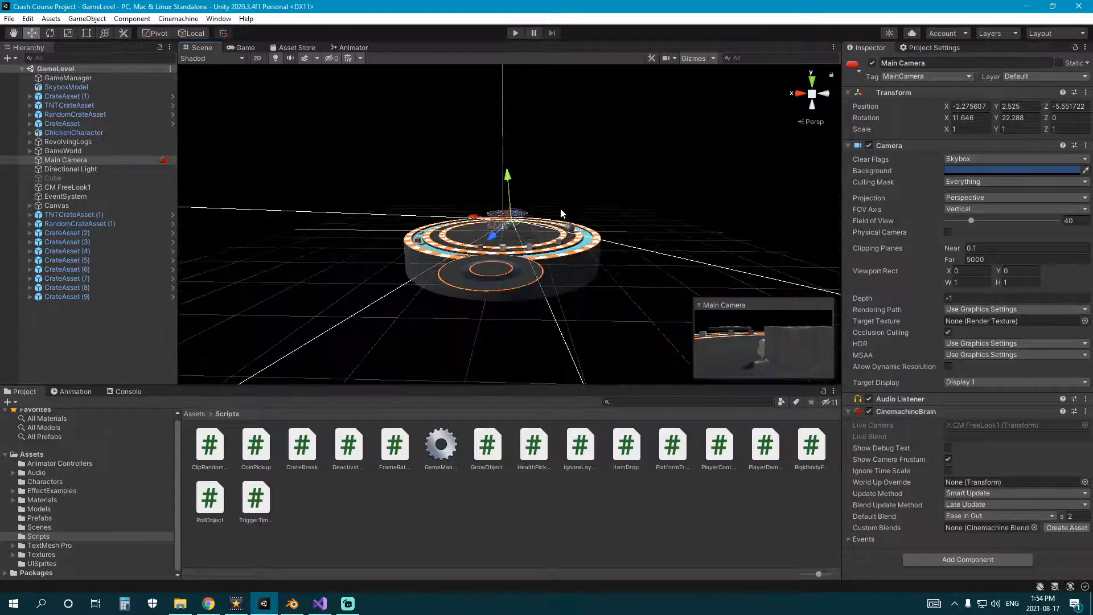
scroll(561, 212, down, 10)
middle_drag(570, 209, 579, 256)
right_drag(632, 202, 394, 196)
right_drag(657, 200, 829, 240)
click(1033, 260)
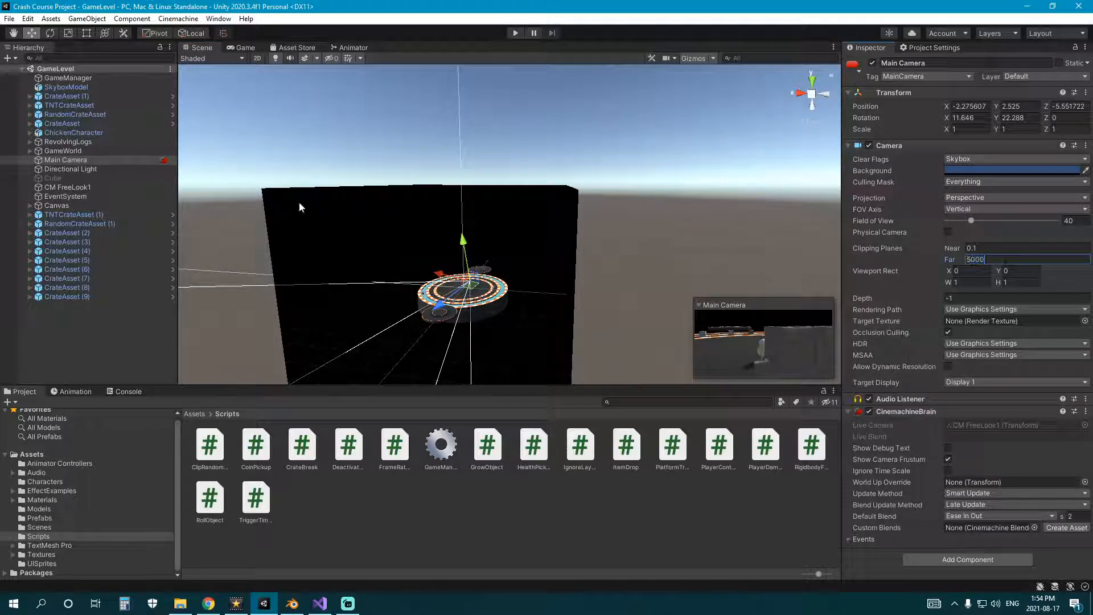
click(910, 255)
Step: Select CM FreeLook1 and expand its Lens settings
click(57, 188)
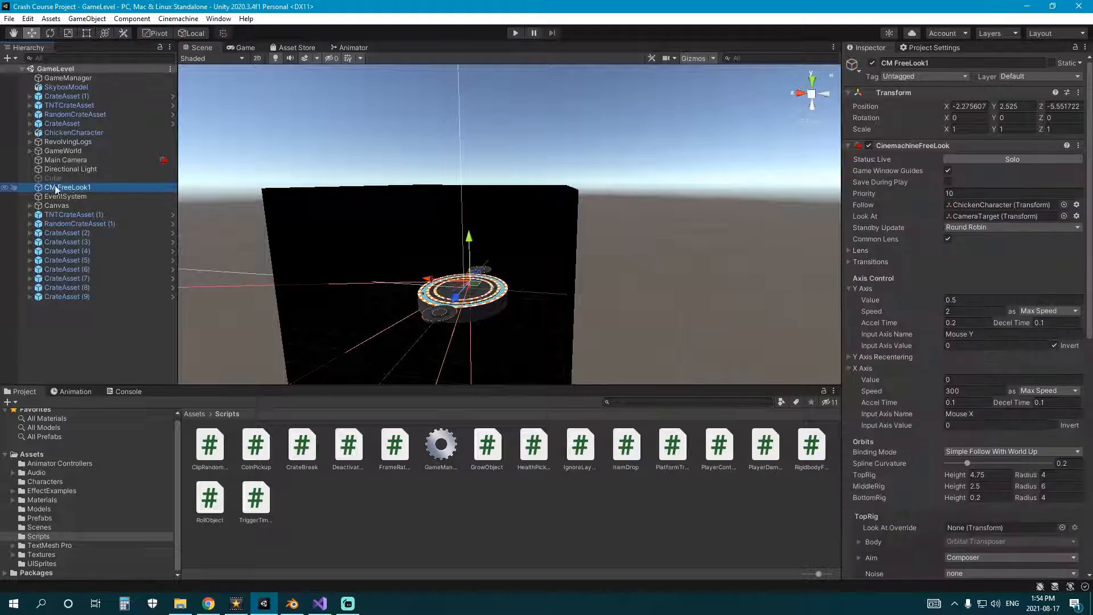
middle_drag(494, 267, 488, 237)
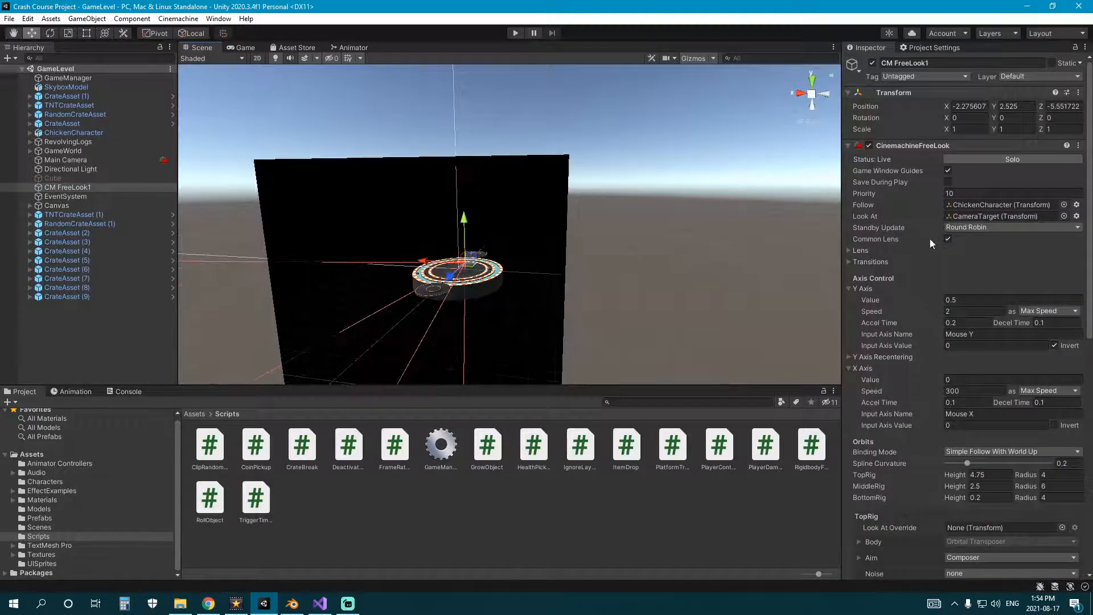
scroll(920, 238, down, 3)
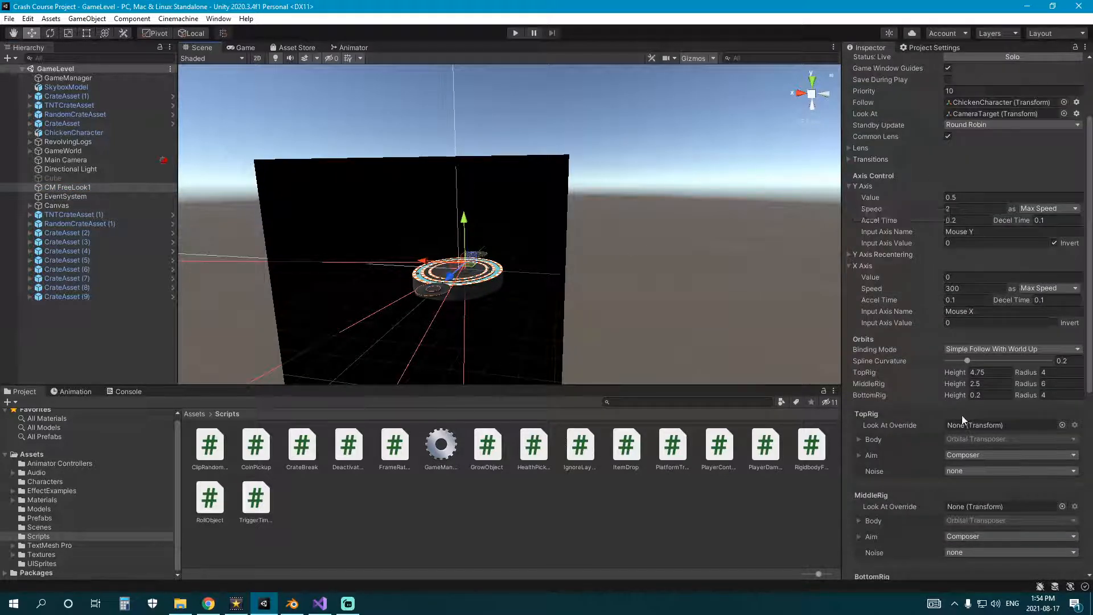
scroll(962, 415, up, 3)
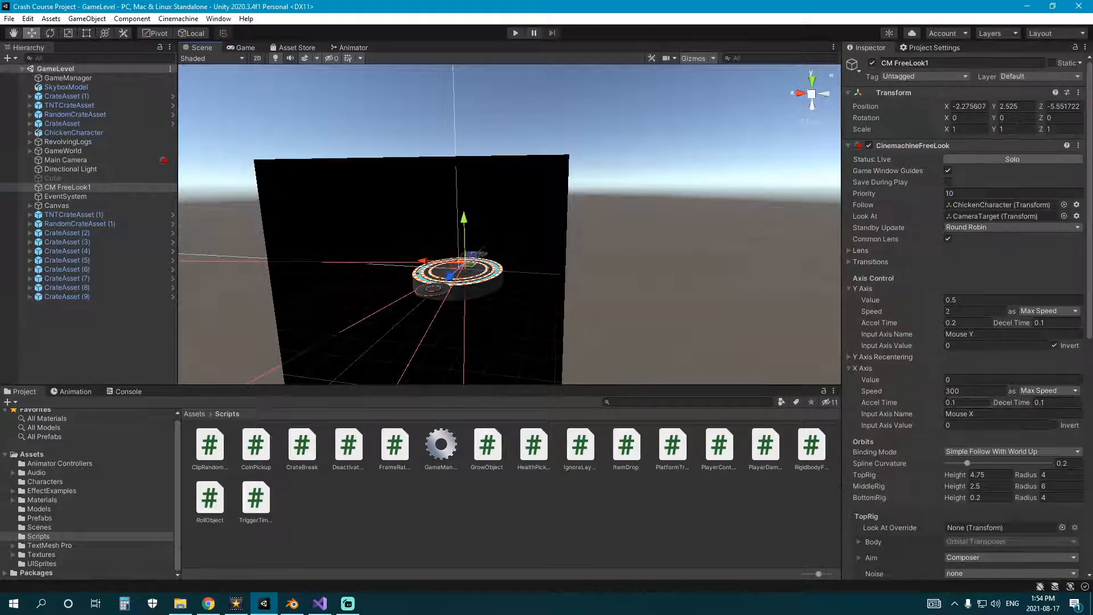
click(849, 251)
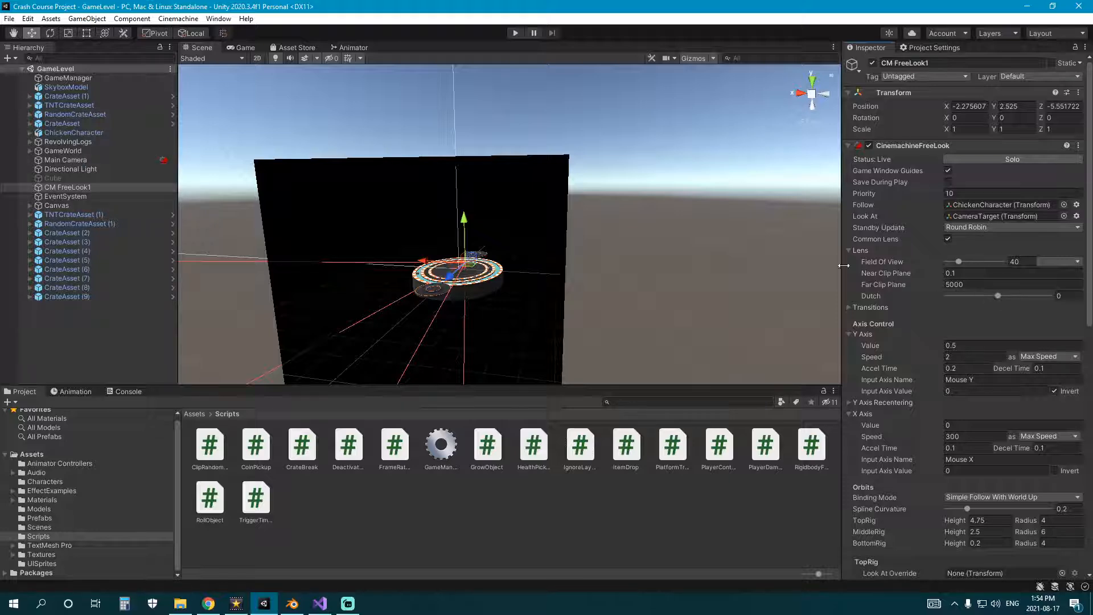
Step: Try tilting the CM FreeLook1 view with Dutch in the Game view, and reset it to 0
click(244, 47)
drag(999, 295, 995, 294)
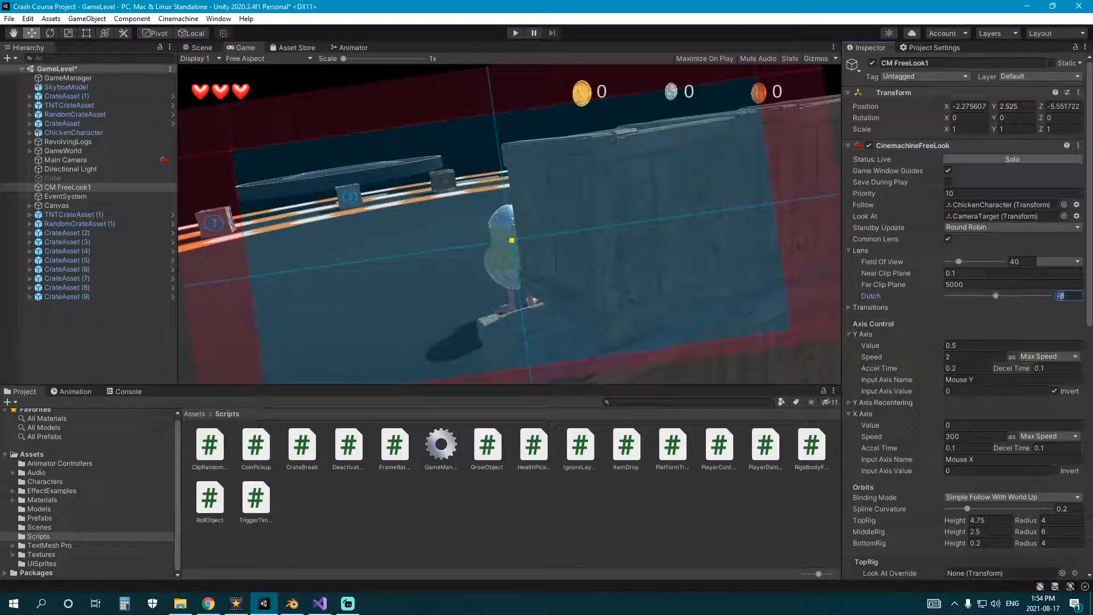
text(0)
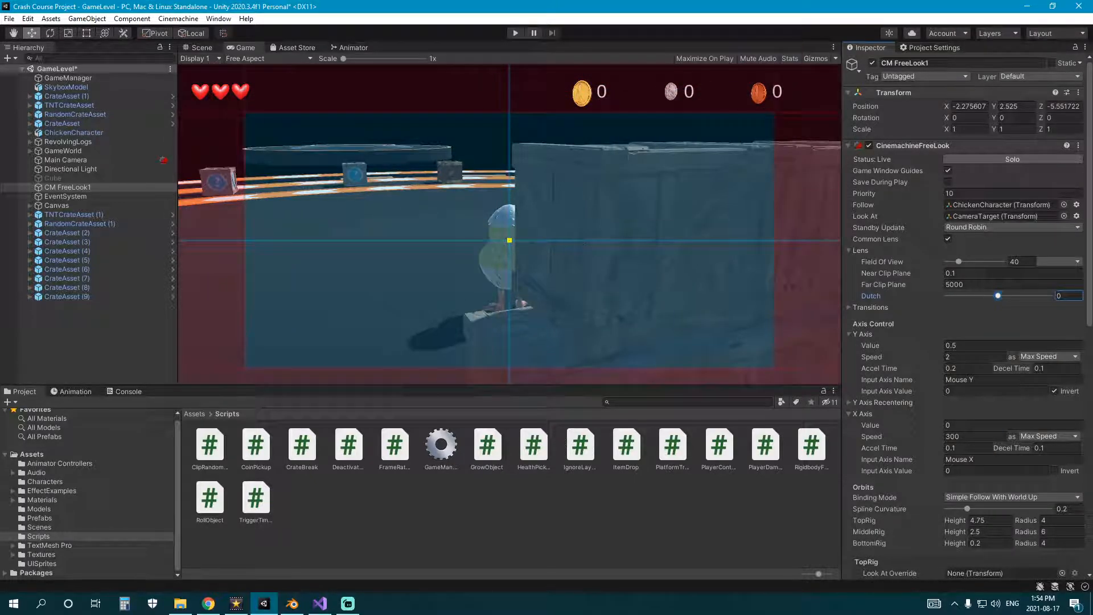
click(535, 202)
Step: Set CM FreeLook1's near clip plane to 0.01 and far clip plane to 100, and check the Game view
click(962, 274)
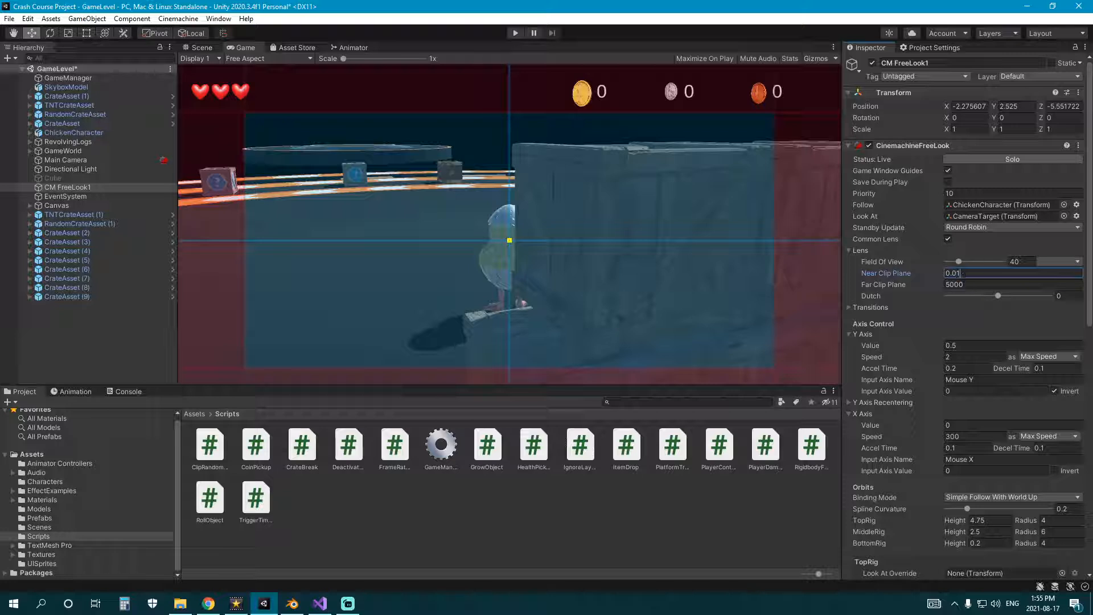
click(901, 285)
text(100)
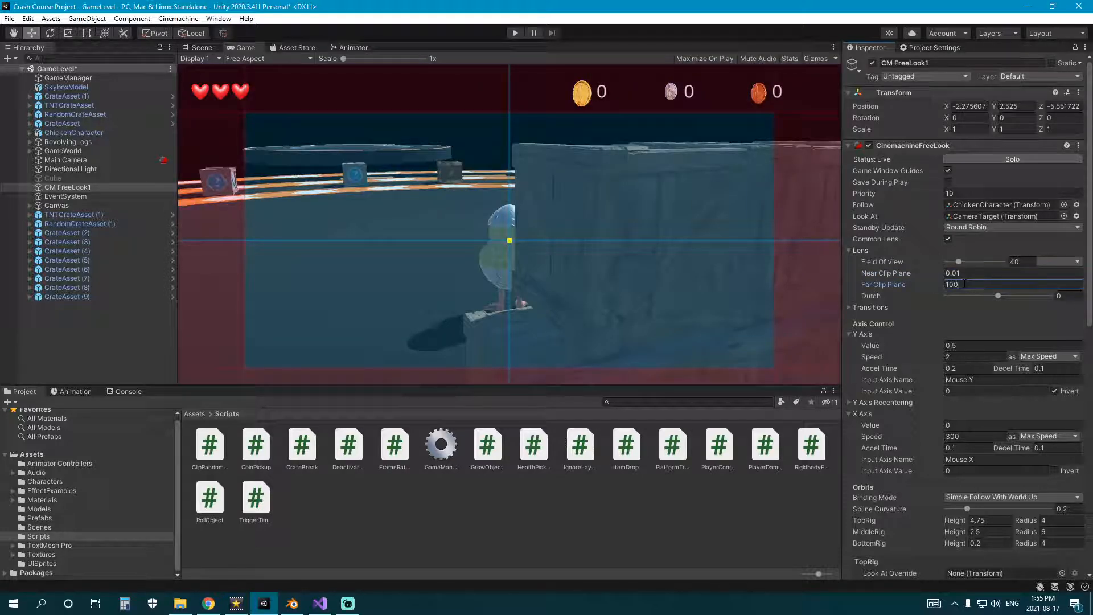
click(200, 50)
click(244, 48)
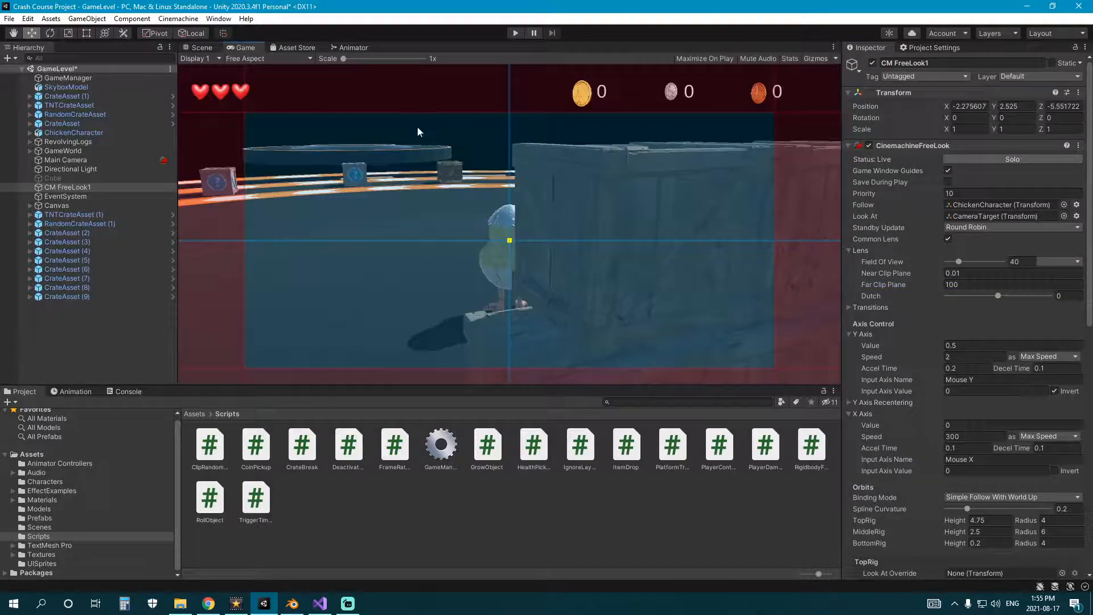
Step: Test lower far clip plane values on CM FreeLook1, and set it to 160
click(941, 284)
drag(938, 284, 637, 275)
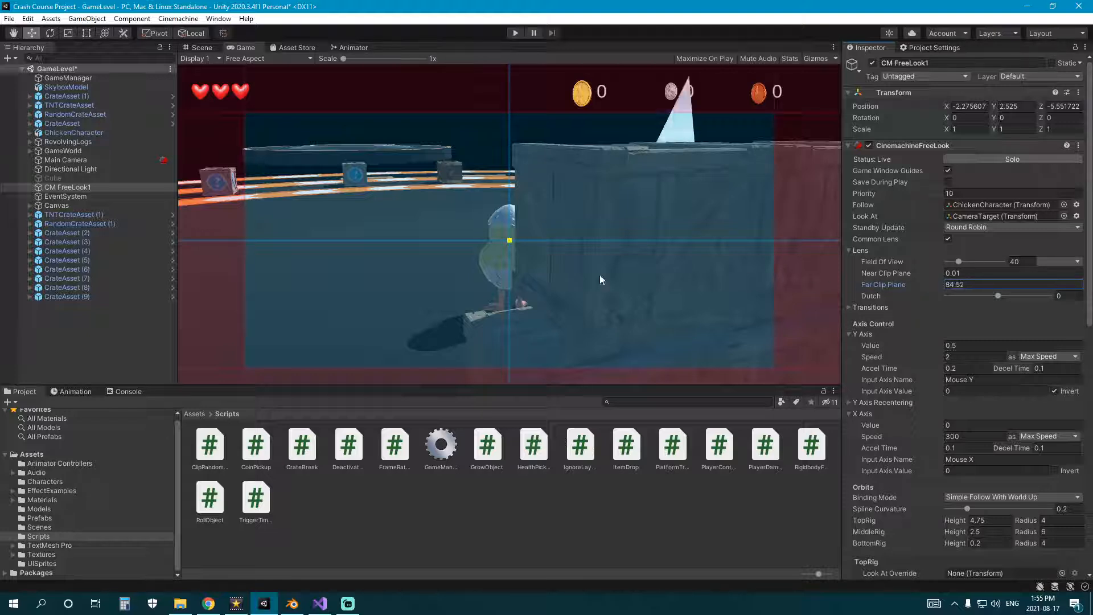
drag(445, 273, 649, 288)
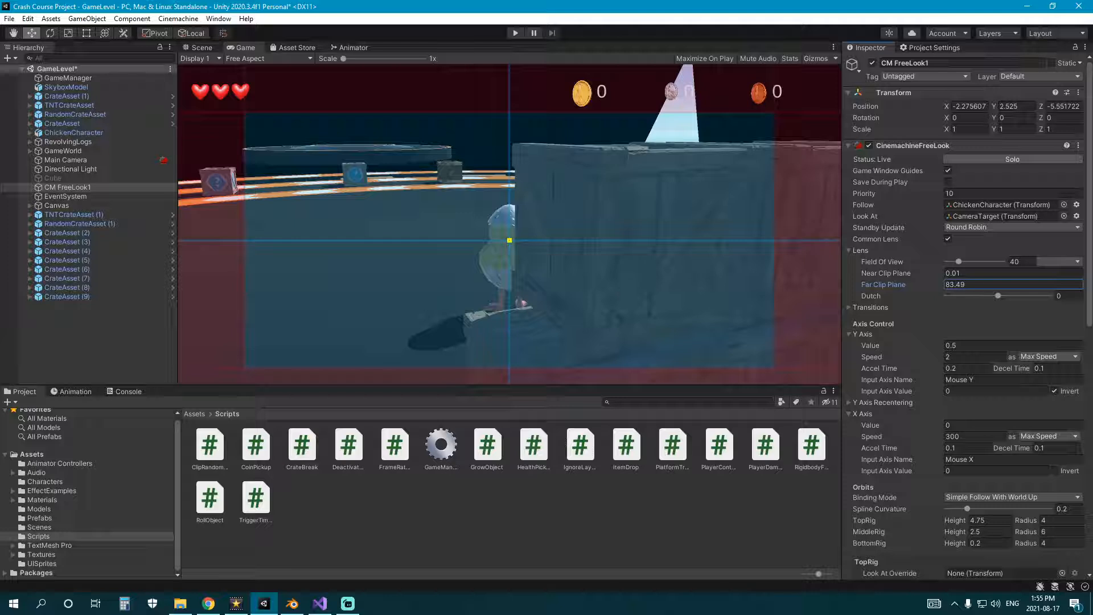
text(160)
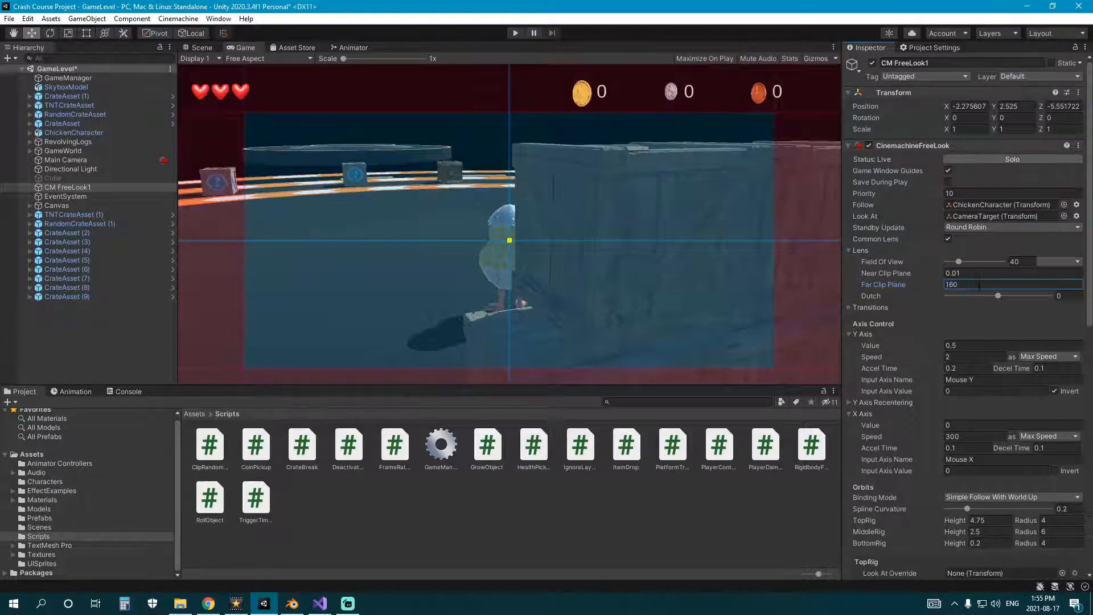
click(576, 506)
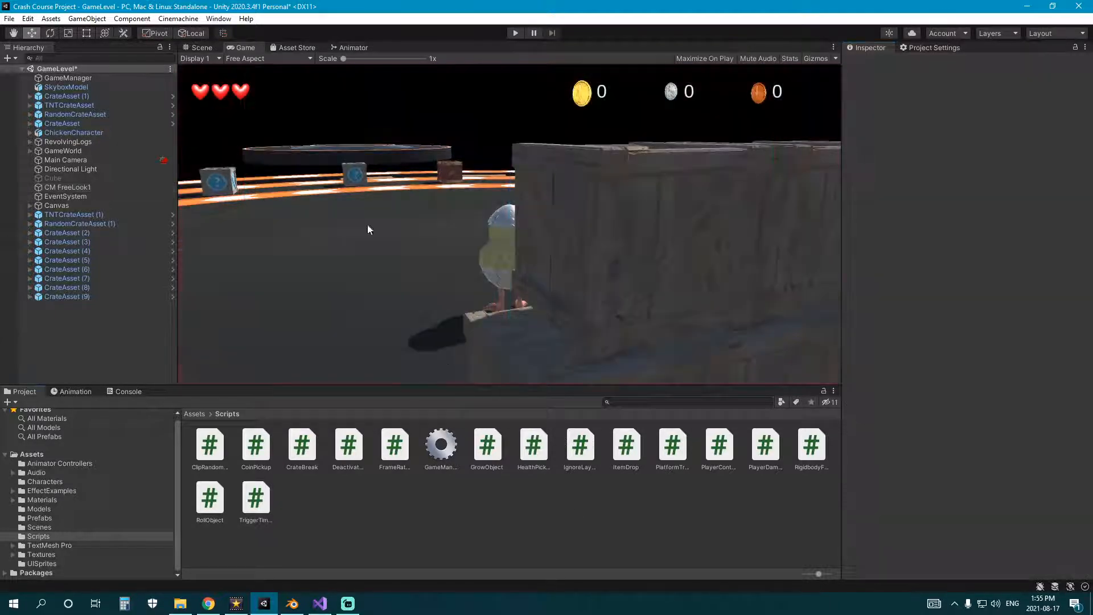
Step: Playtest the level by running the character around the crates, and stop play mode
click(201, 47)
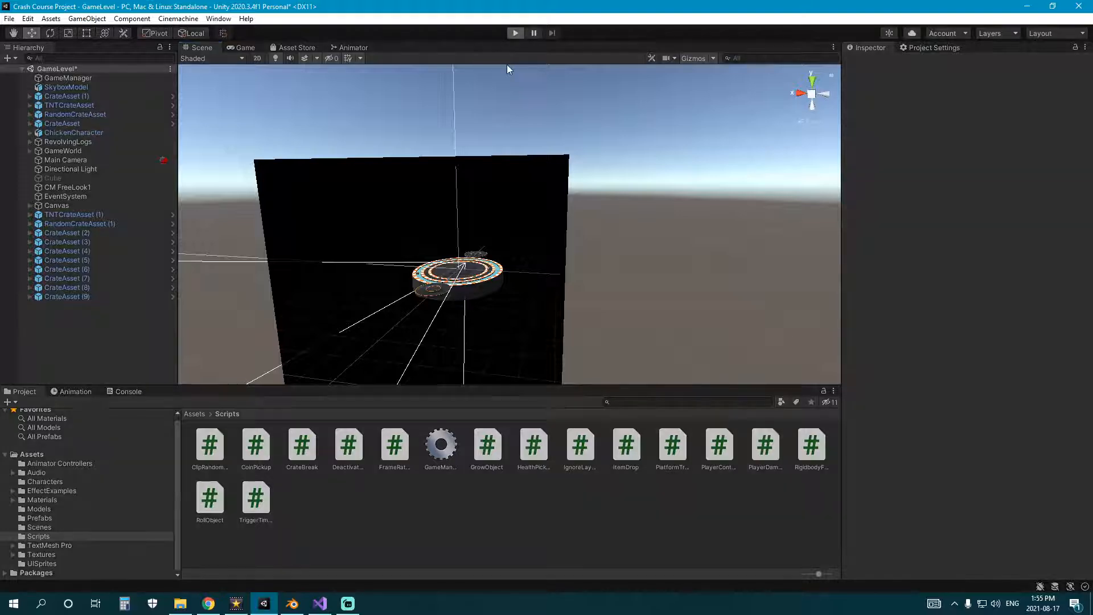
click(516, 33)
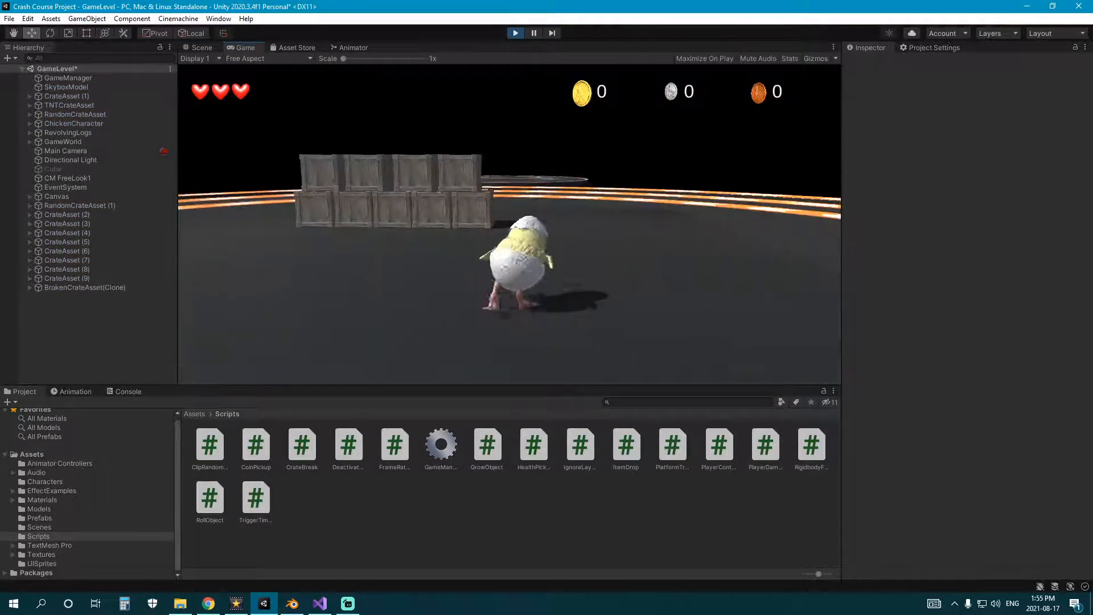
key(w)
key(a)
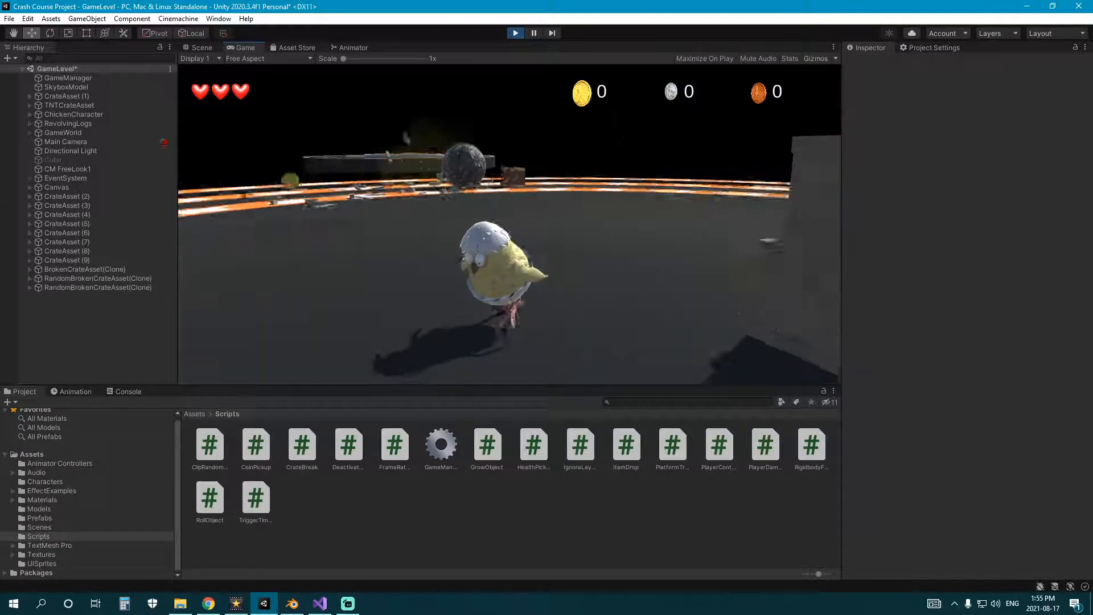
click(509, 34)
Step: Move ChickenCharacter off the main arena onto the smaller round platform, at about Z -37.76
scroll(486, 147, up, 12)
right_drag(507, 176, 579, 157)
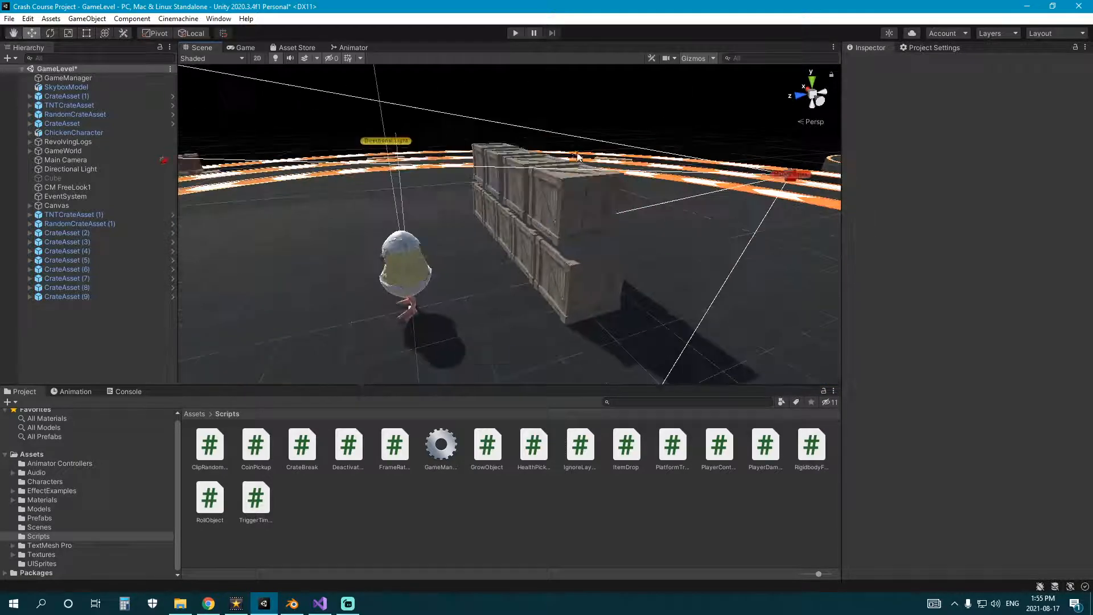
click(404, 284)
scroll(404, 273, down, 5)
alt+drag(405, 274, 367, 277)
drag(311, 255, 766, 256)
middle_drag(748, 271, 534, 221)
scroll(534, 221, up, 3)
drag(646, 196, 735, 189)
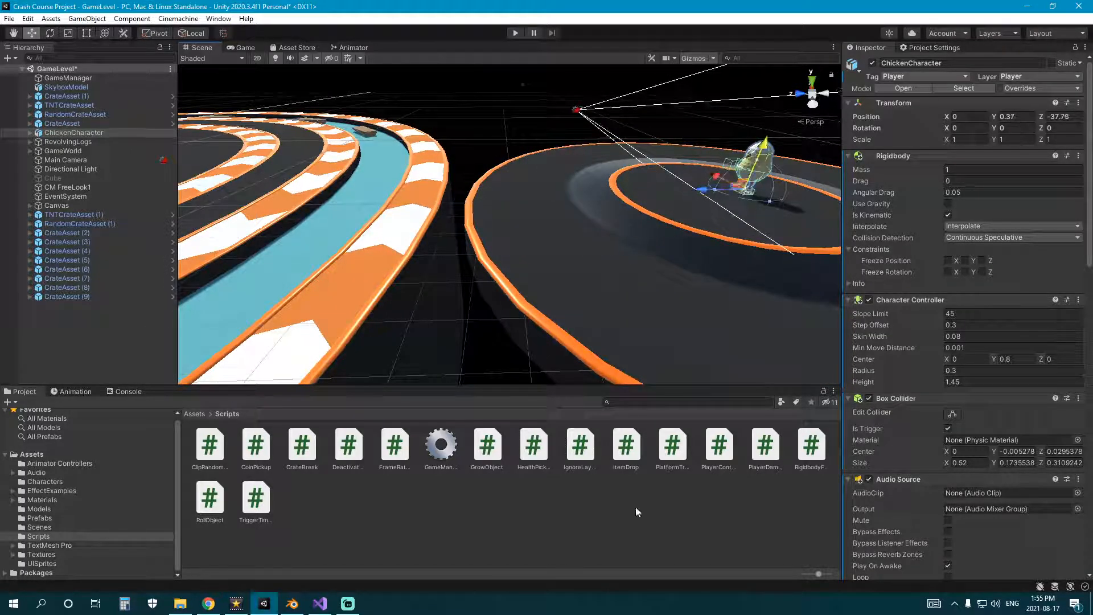
click(466, 190)
Step: Playtest from the small platform, running the character away from the arena to check the view distance, and stop play mode
click(250, 49)
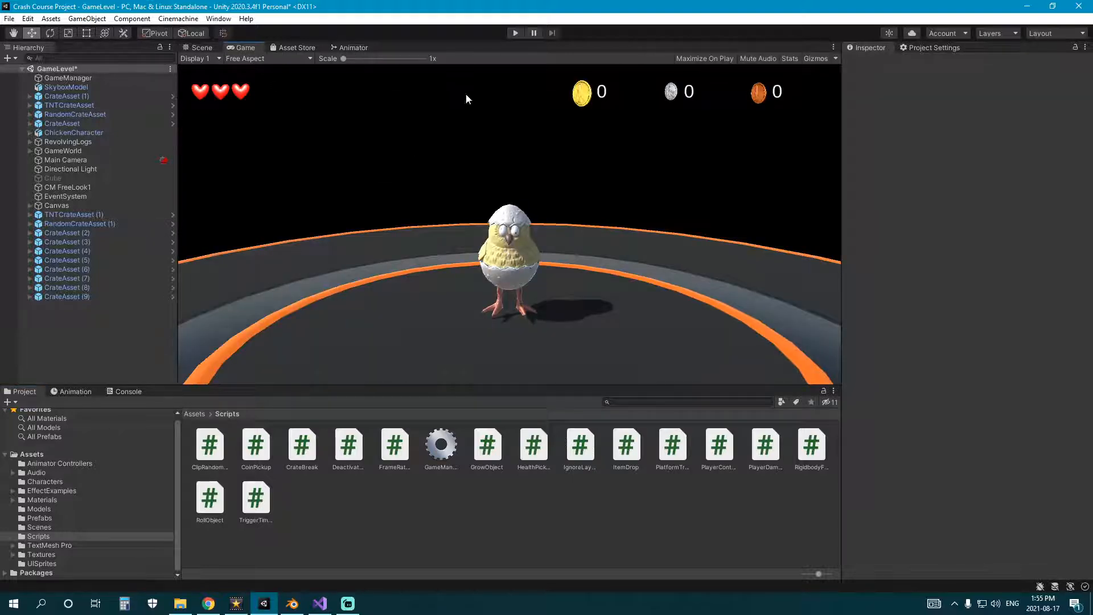
click(517, 33)
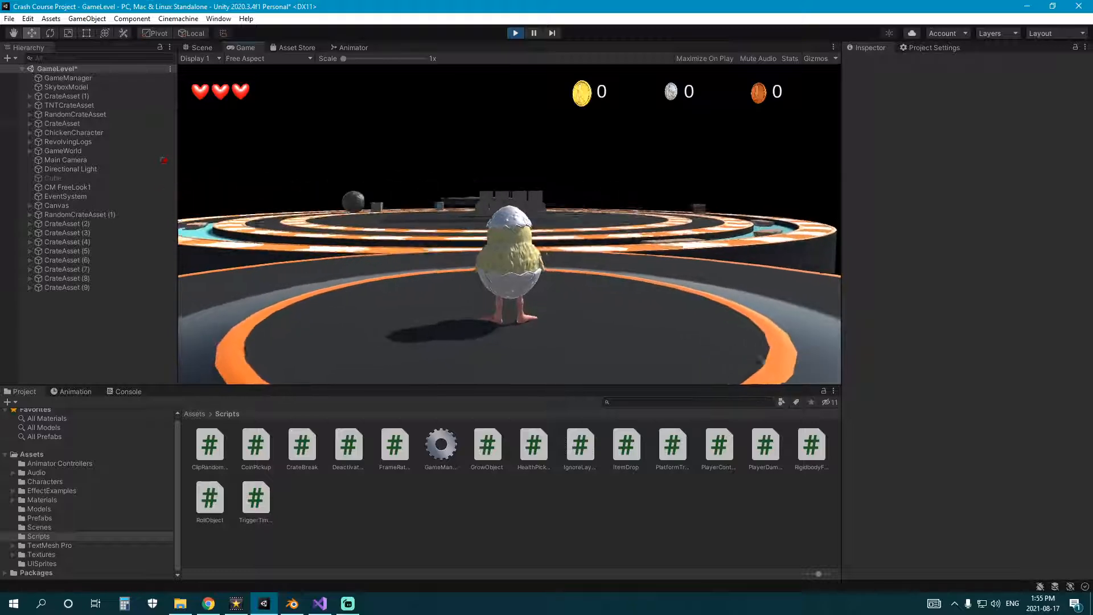
key(s)
key(s)
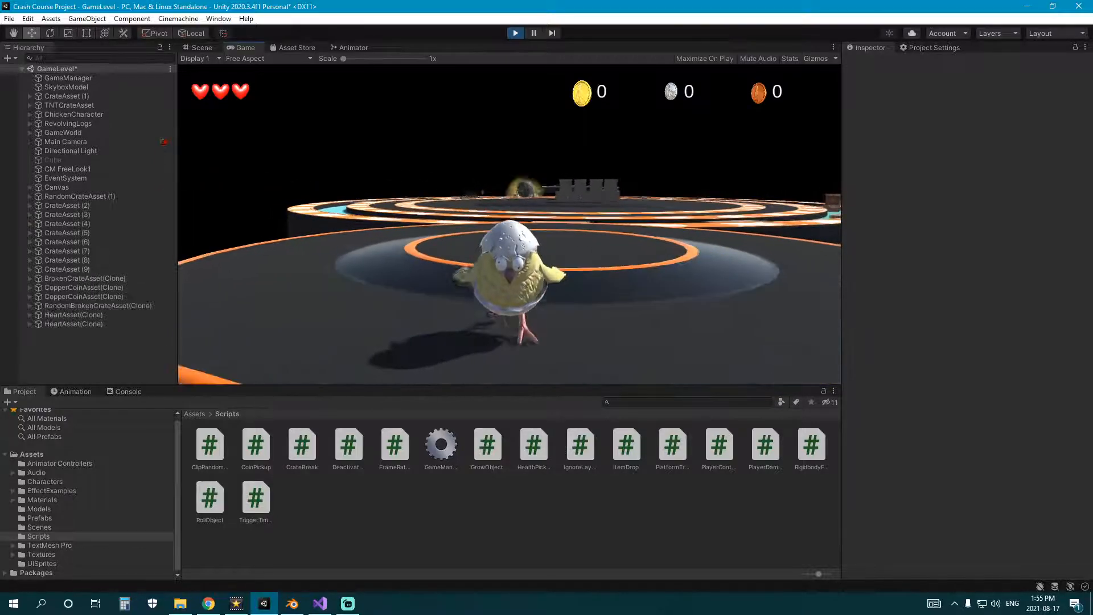
key(s)
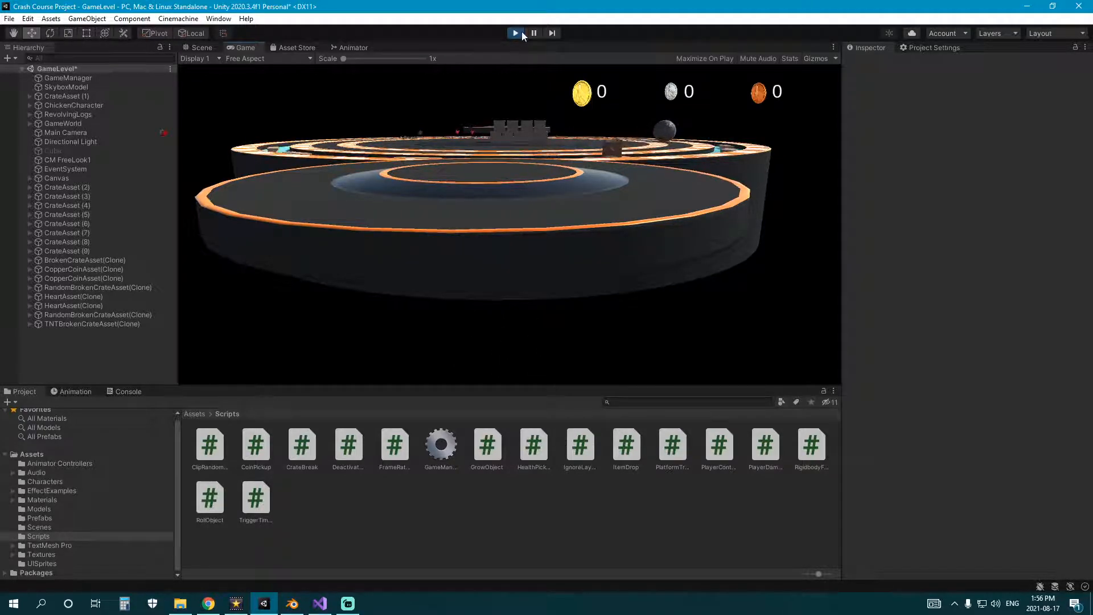
click(515, 32)
Step: Check the properties of SkyboxModel and the clipping planes of the Main Camera
click(67, 86)
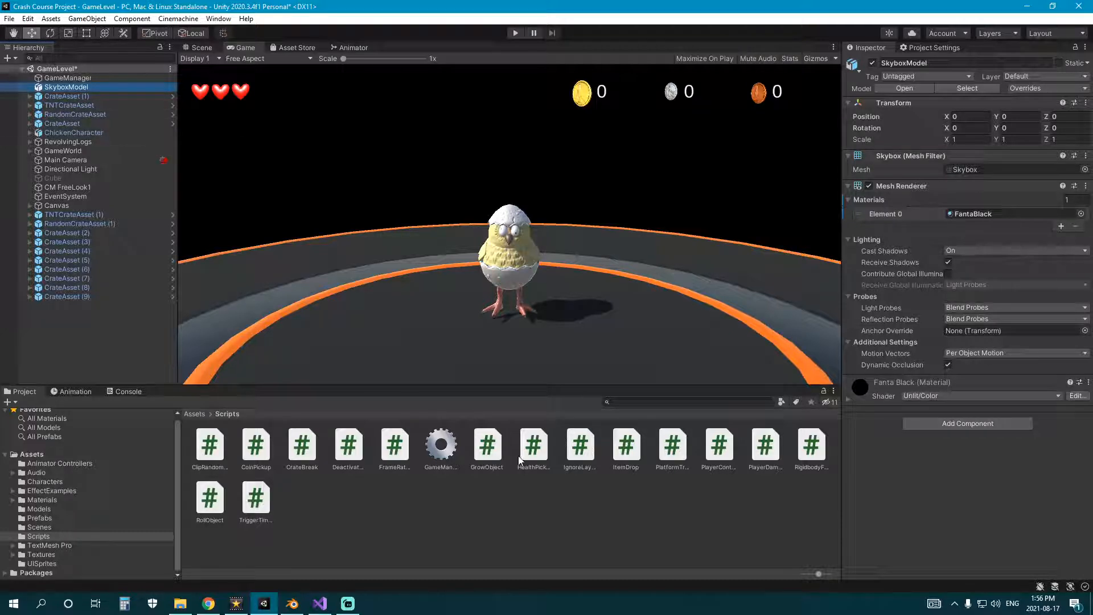
click(111, 160)
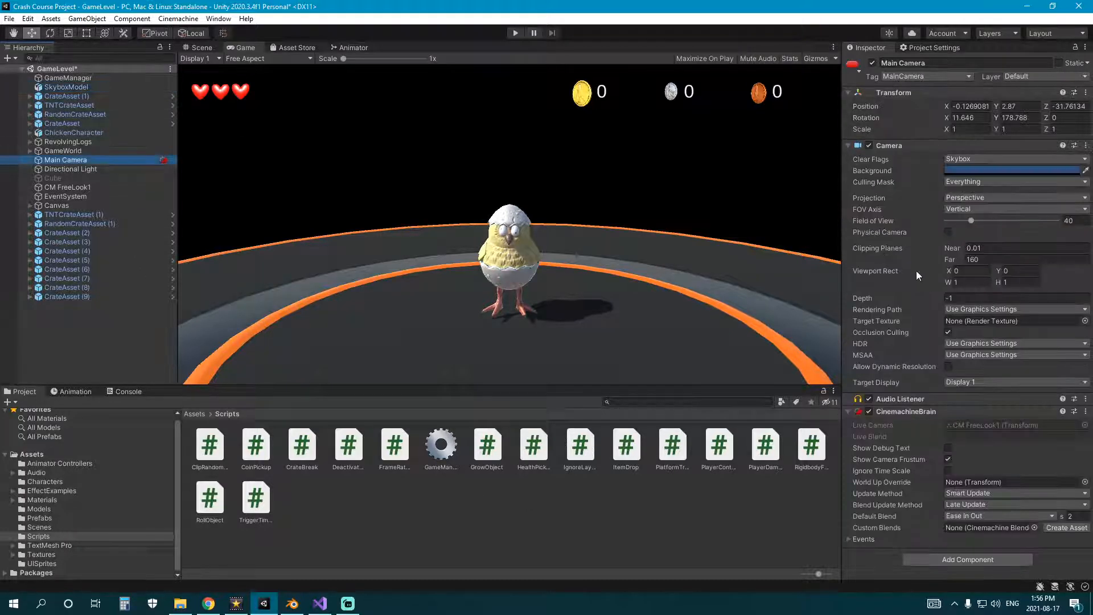
click(493, 241)
Step: Set the Main Camera's rendering path to Deferred
click(217, 47)
right_drag(342, 171, 451, 181)
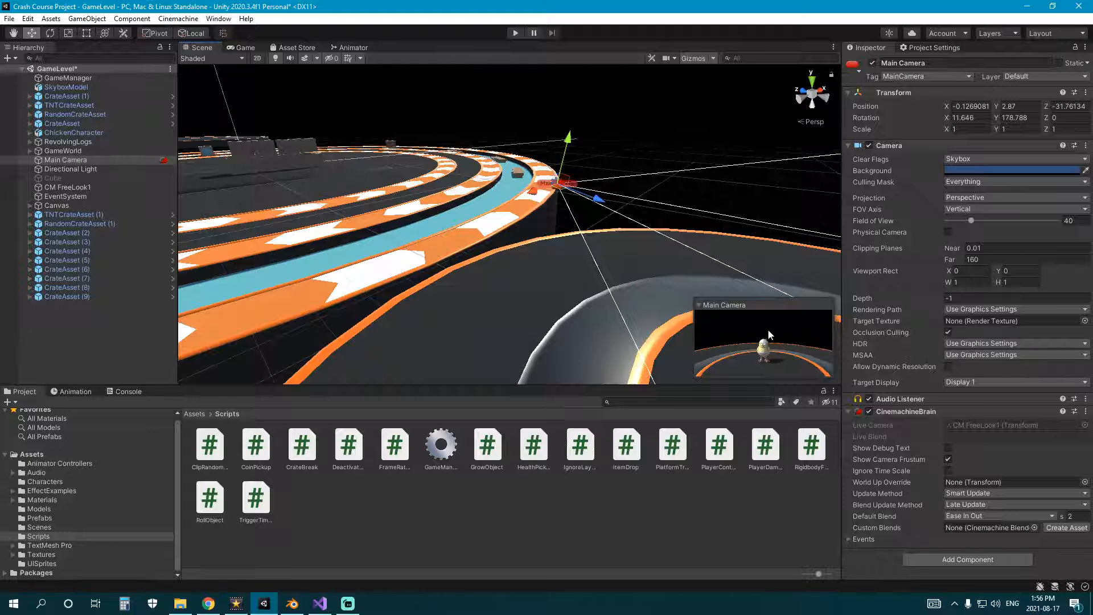
click(979, 309)
click(967, 344)
middle_drag(758, 279, 883, 296)
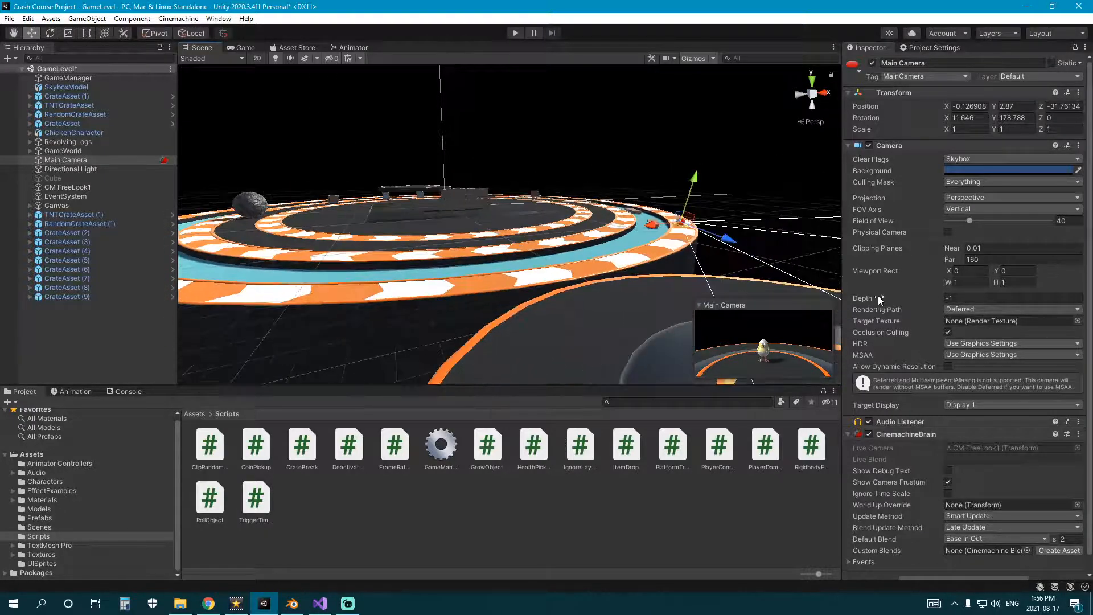
Step: Examine the rendering path options available for the Main Camera and leave the selection at Deferred
scroll(967, 312, down, 1)
scroll(956, 331, up, 1)
click(968, 310)
click(947, 311)
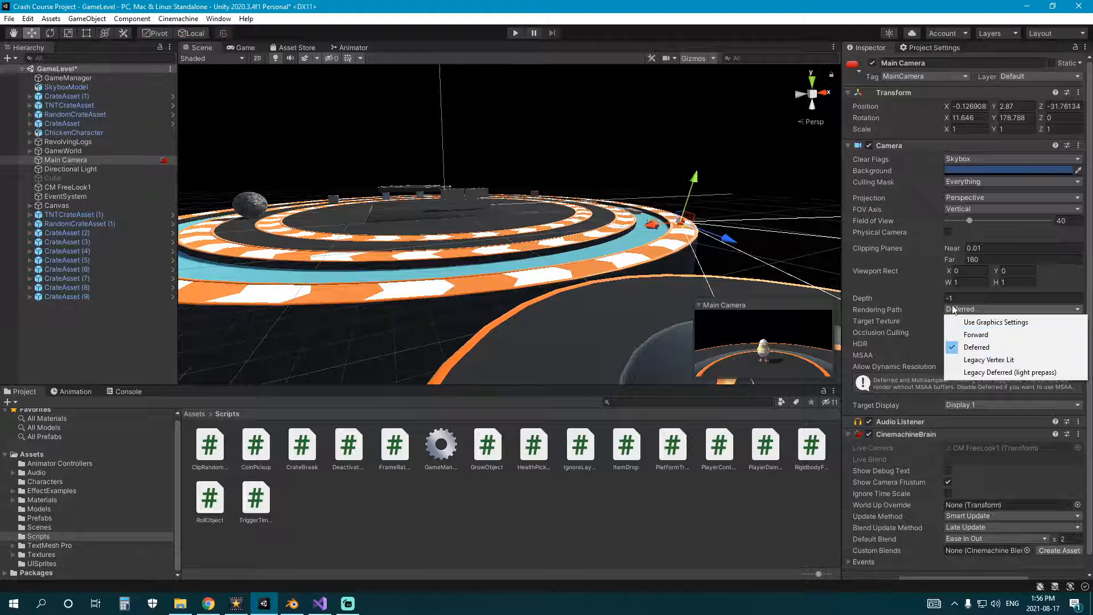
click(969, 353)
click(963, 309)
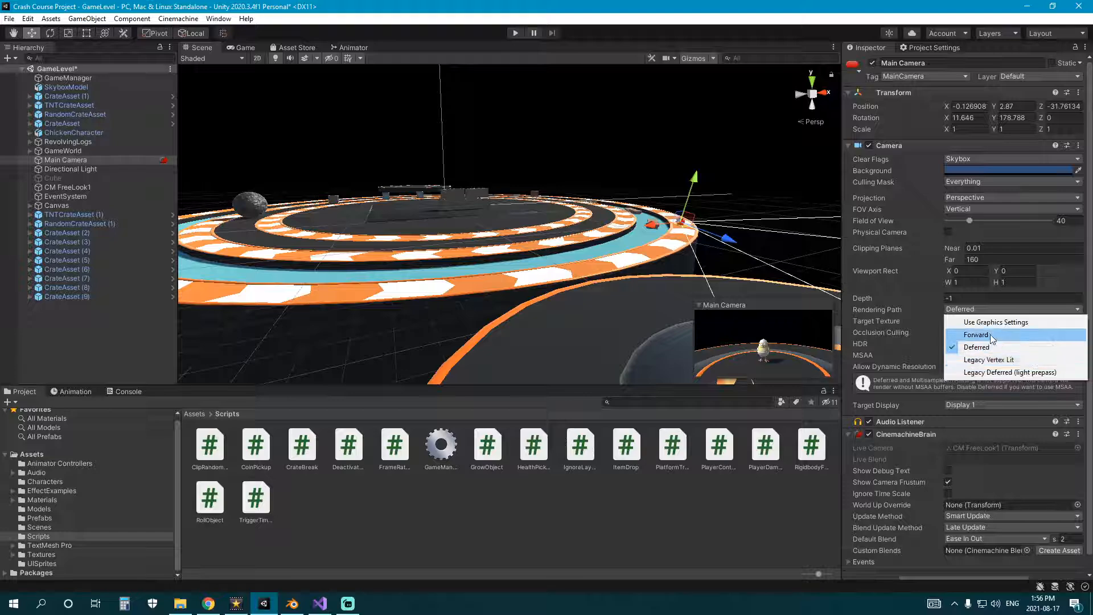
click(664, 490)
Step: Select the Log_LOD0 mesh of a revolving log on the arena's blue track to show its renderer properties
right_drag(511, 316, 506, 278)
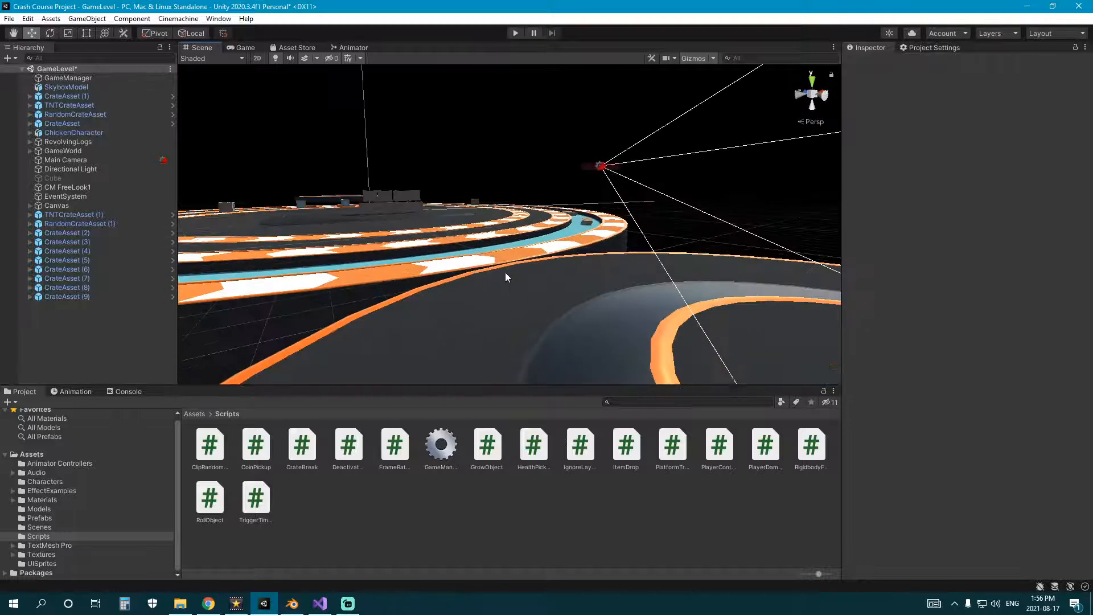
click(98, 141)
click(77, 133)
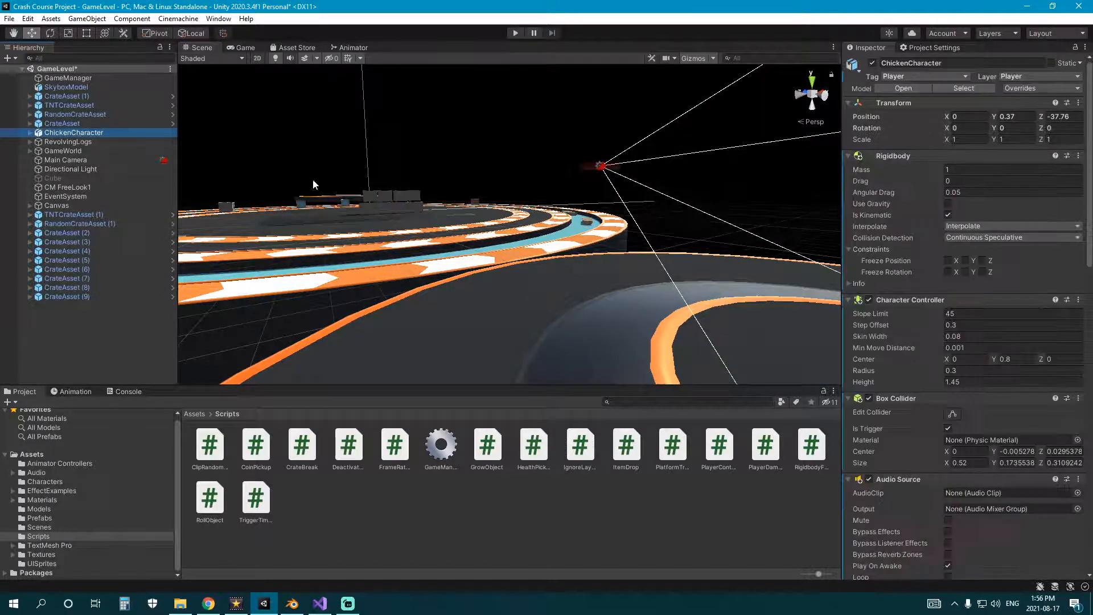
right_drag(279, 173, 366, 192)
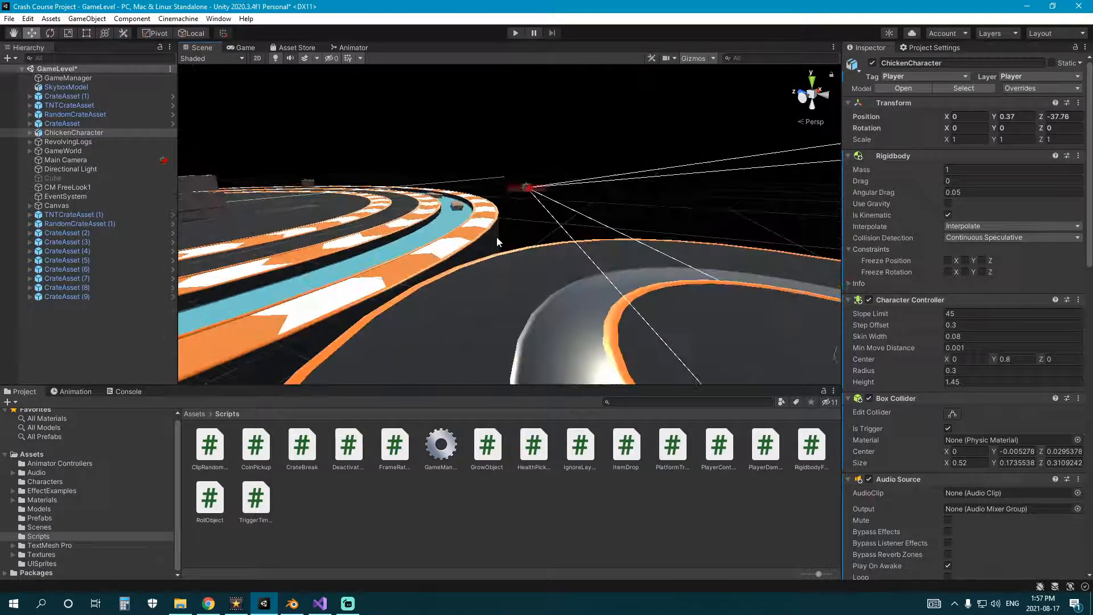
key(f)
right_drag(506, 242, 494, 277)
click(494, 278)
click(521, 263)
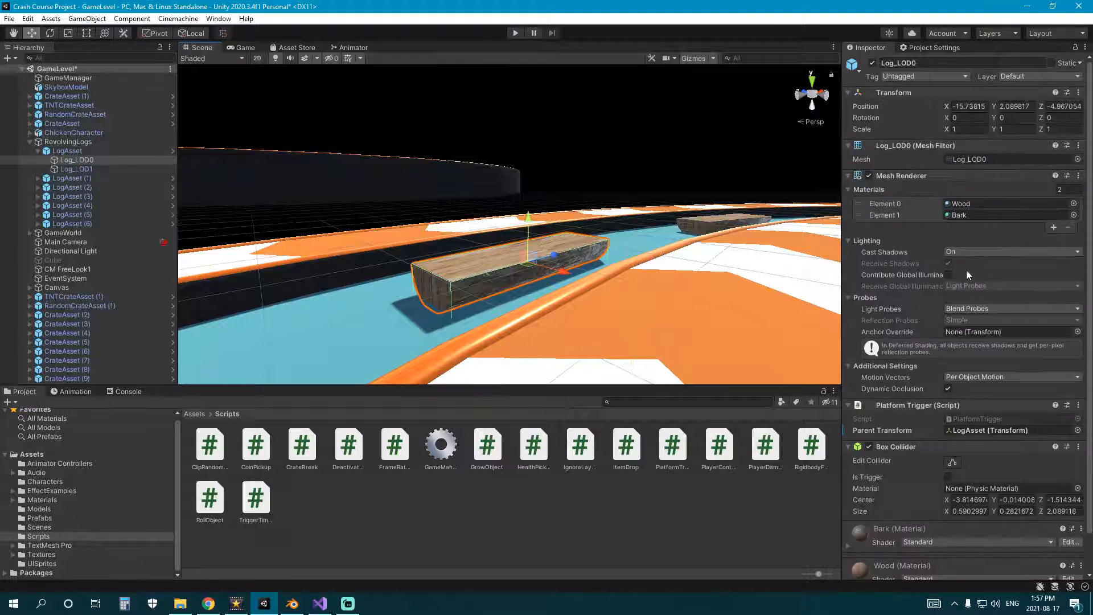
Step: Turn Cast Shadows off for the Log_LOD0 mesh to compare the look, and set it back to On
click(979, 252)
click(980, 265)
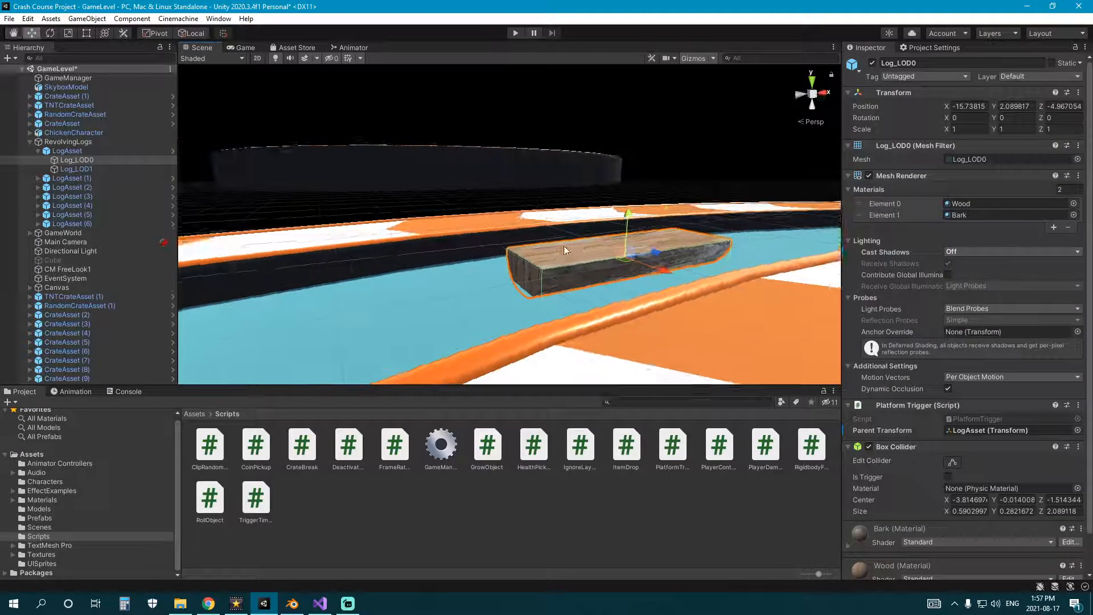
click(979, 252)
click(970, 267)
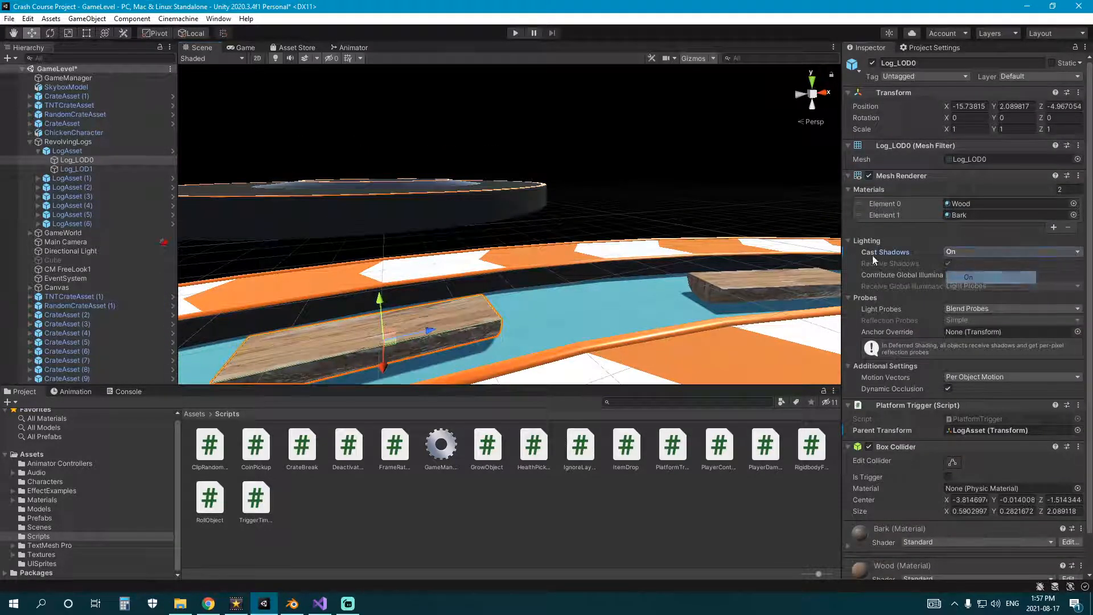
Step: Show the contents of the Prefabs folder and look over the arena's objects and shadows
click(55, 517)
click(452, 526)
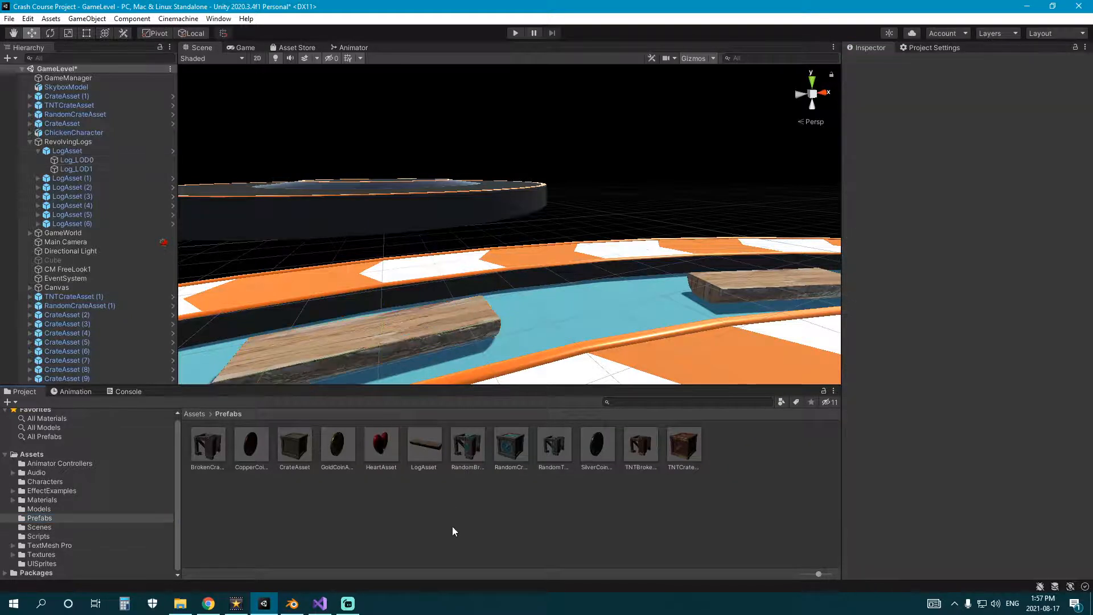
scroll(473, 291, down, 10)
middle_drag(474, 290, 503, 287)
mouse_move(504, 288)
right_down()
mouse_move(463, 296)
mouse_move(495, 302)
mouse_move(482, 289)
right_up()
scroll(450, 292, down, 6)
right_drag(569, 239, 497, 262)
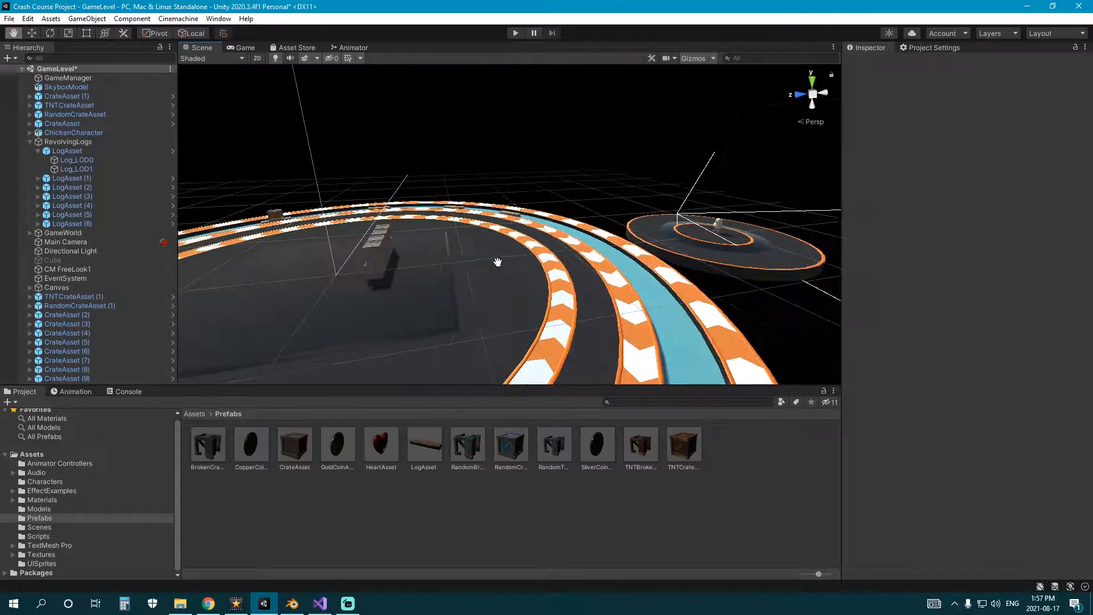
right_drag(424, 254, 433, 255)
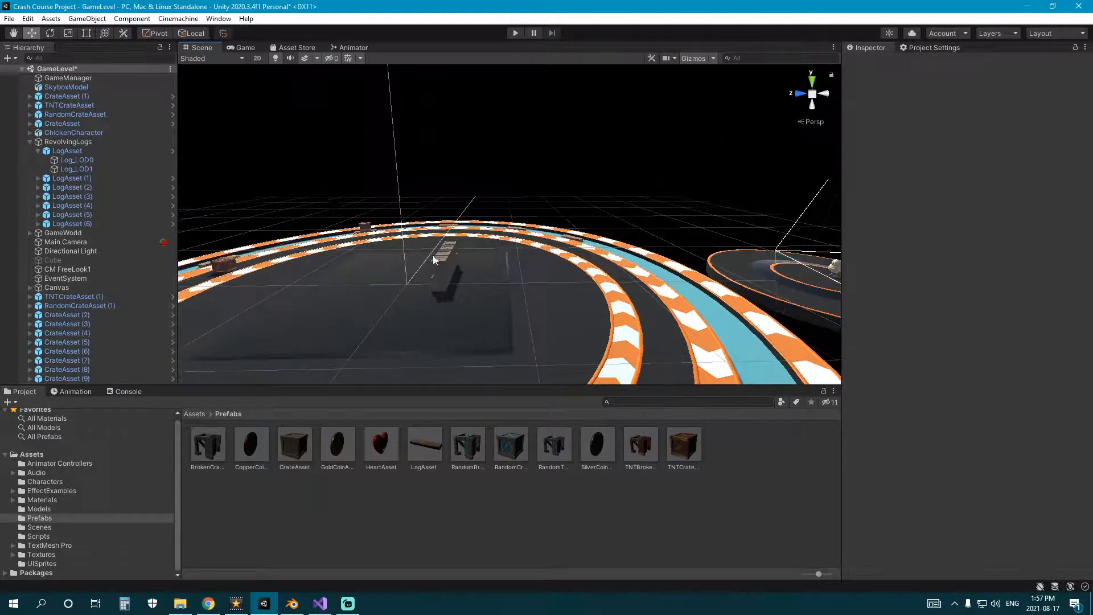
Step: Bring up the Lighting settings, dock them beside the Inspector, and show the Environment section with more width
click(219, 19)
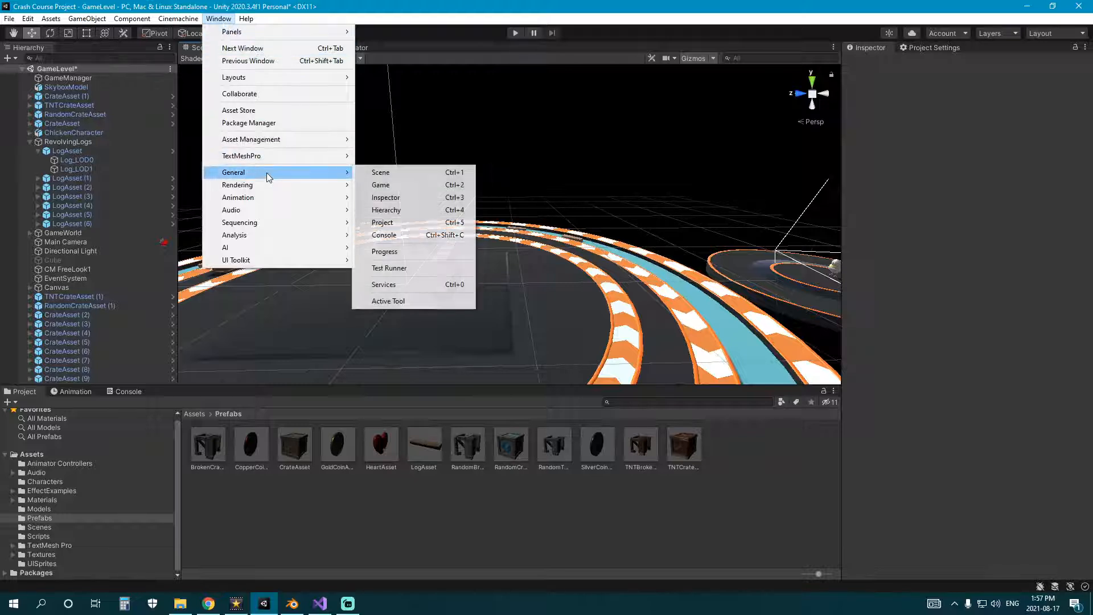
mouse_move(250, 186)
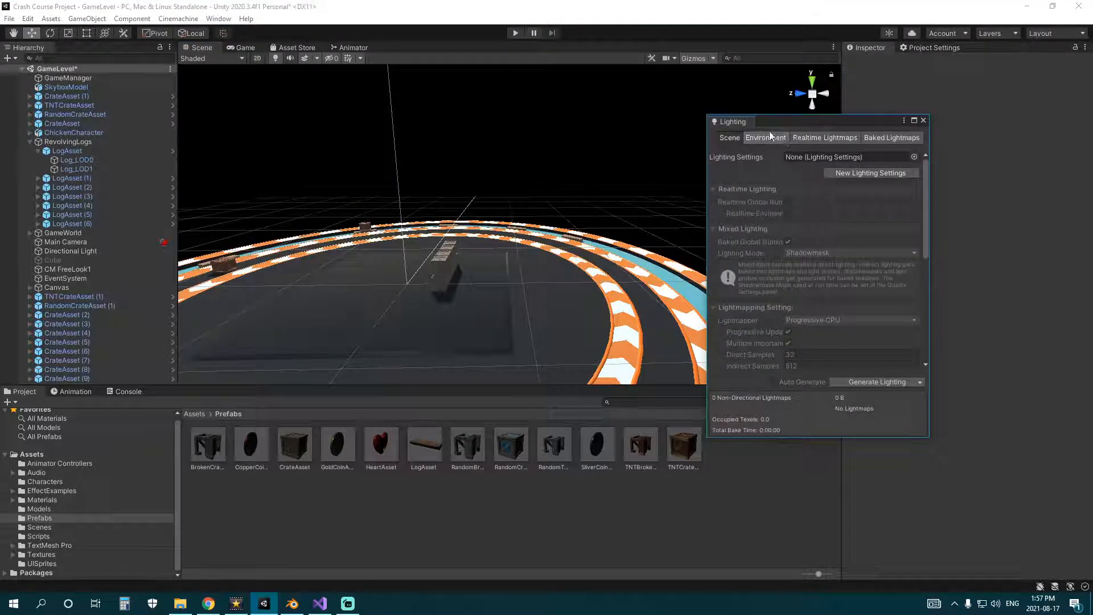
drag(737, 120, 947, 47)
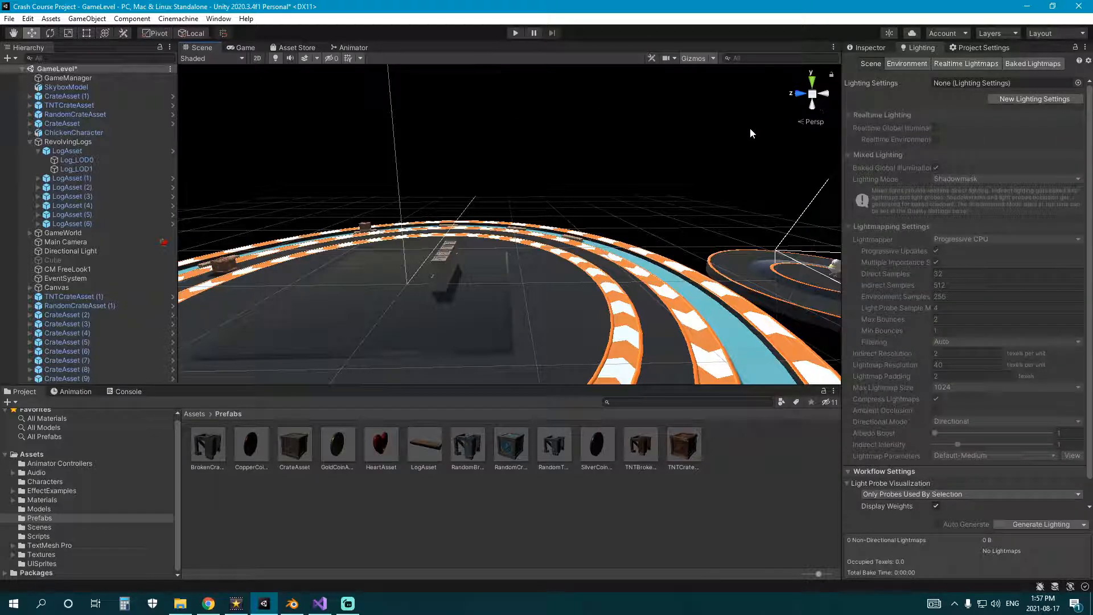
click(911, 63)
drag(842, 170, 713, 211)
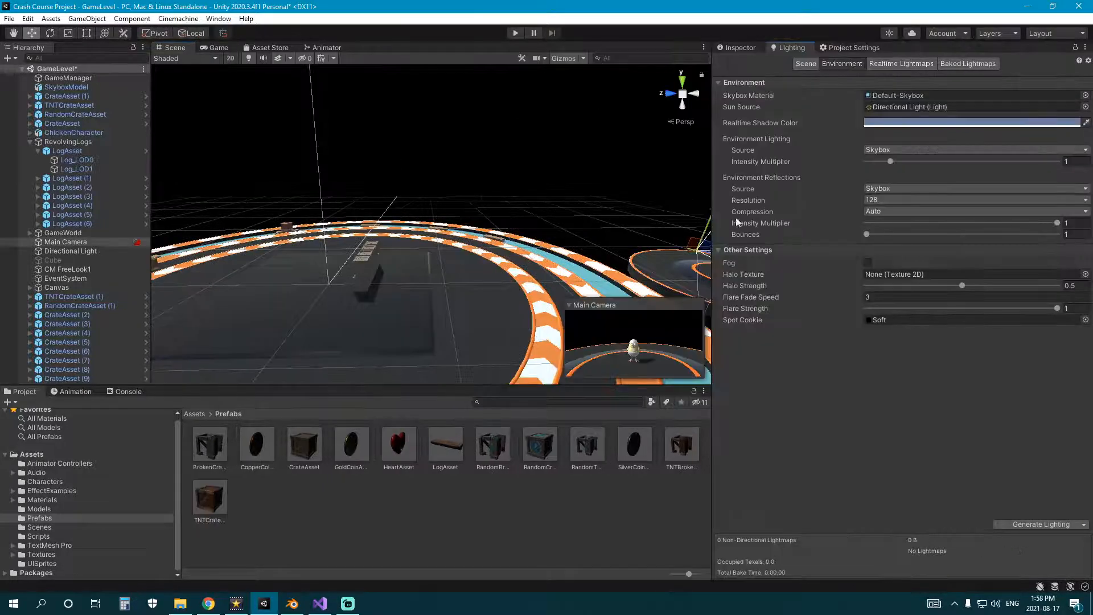
Step: Enable Fog in the environment settings, check its effect across the arena, and disable it again
click(868, 262)
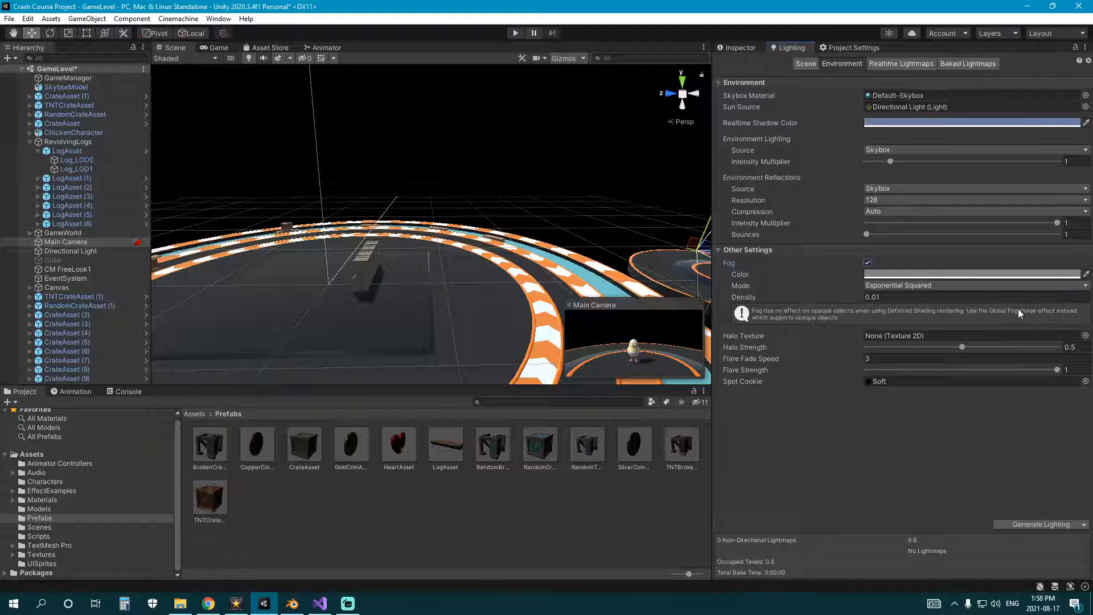
middle_drag(453, 296, 408, 279)
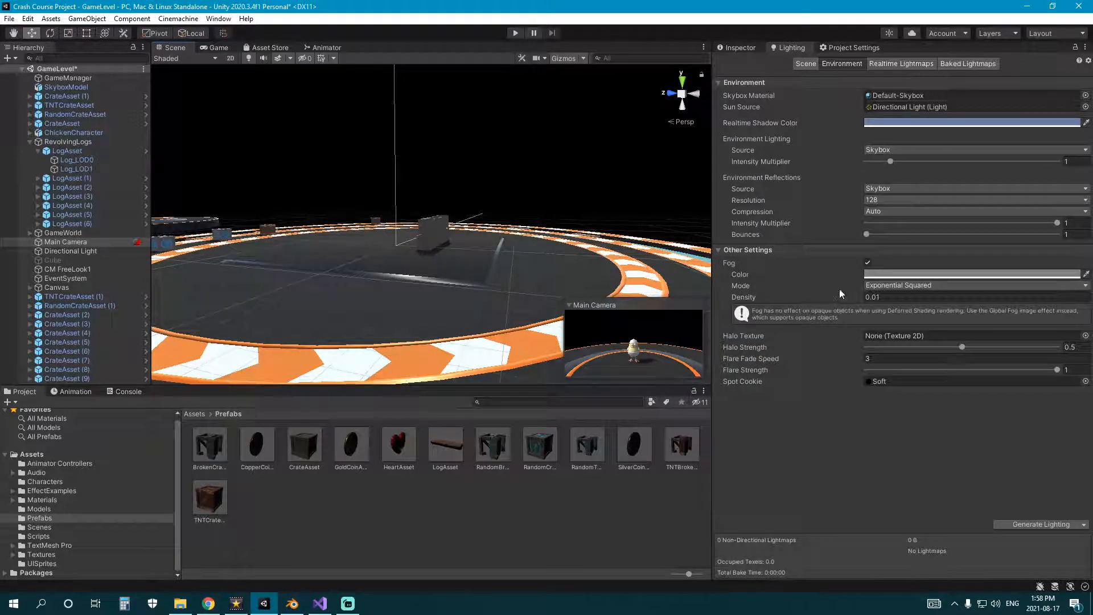
middle_drag(700, 274, 547, 251)
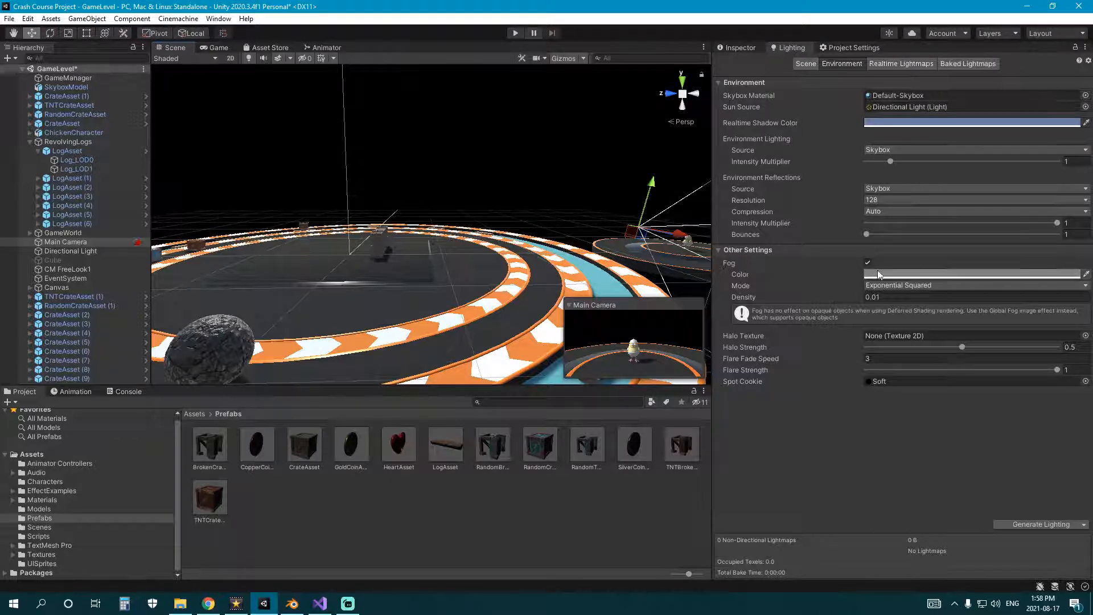
click(867, 265)
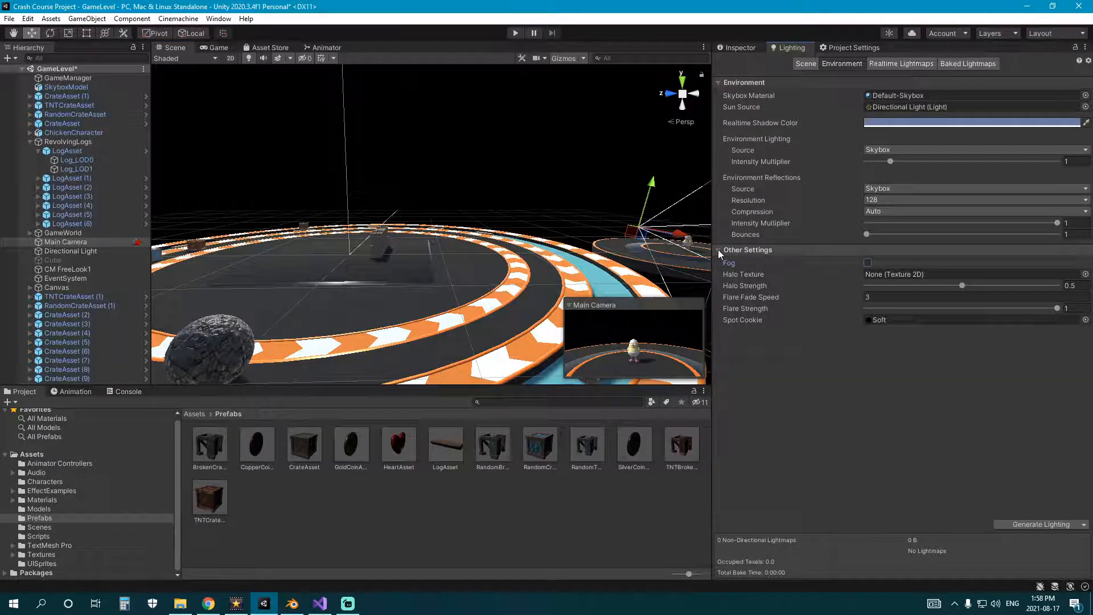
Step: Check the Main Camera's clipping planes and set the environment lighting's Intensity Multiplier to 0.5
alt+drag(450, 216, 498, 191)
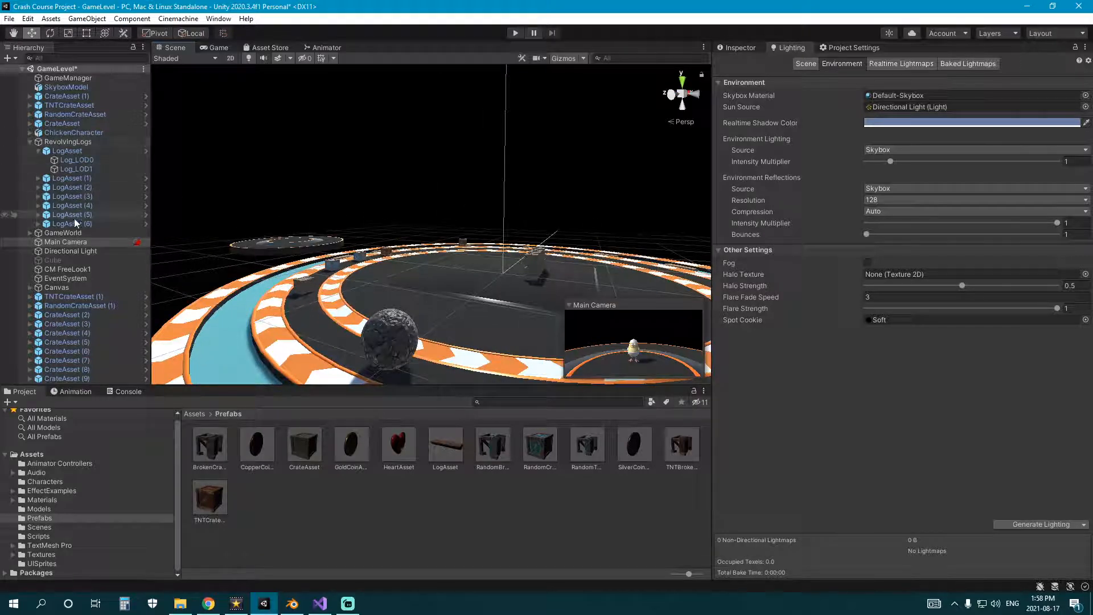
click(736, 48)
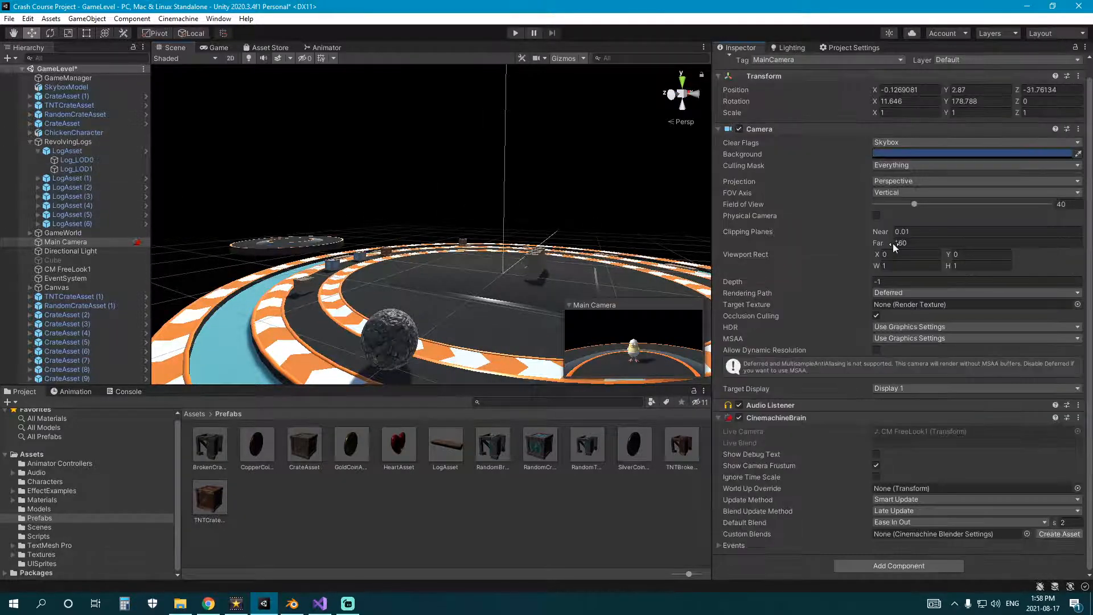
click(788, 47)
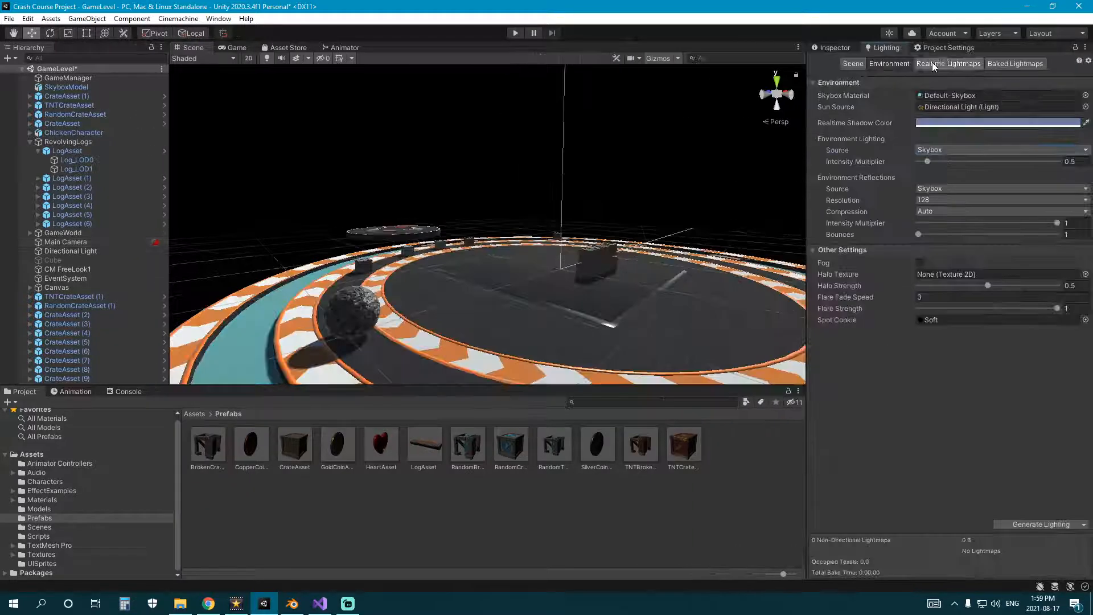
click(931, 62)
click(907, 65)
Step: Show the Directional Light's properties and examine its realtime shadow resolution options
click(63, 251)
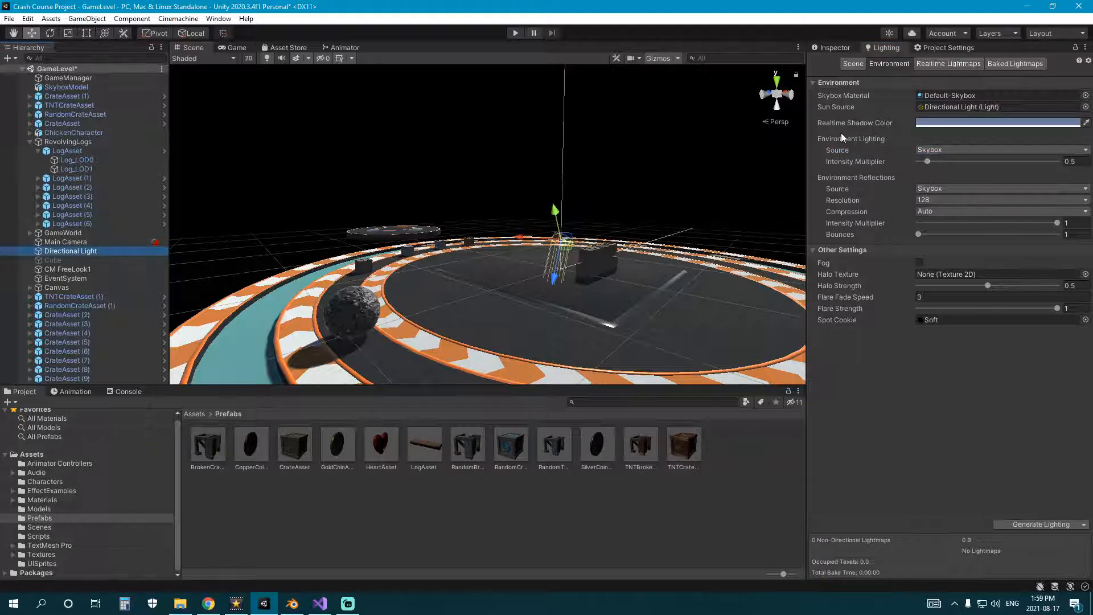
click(840, 48)
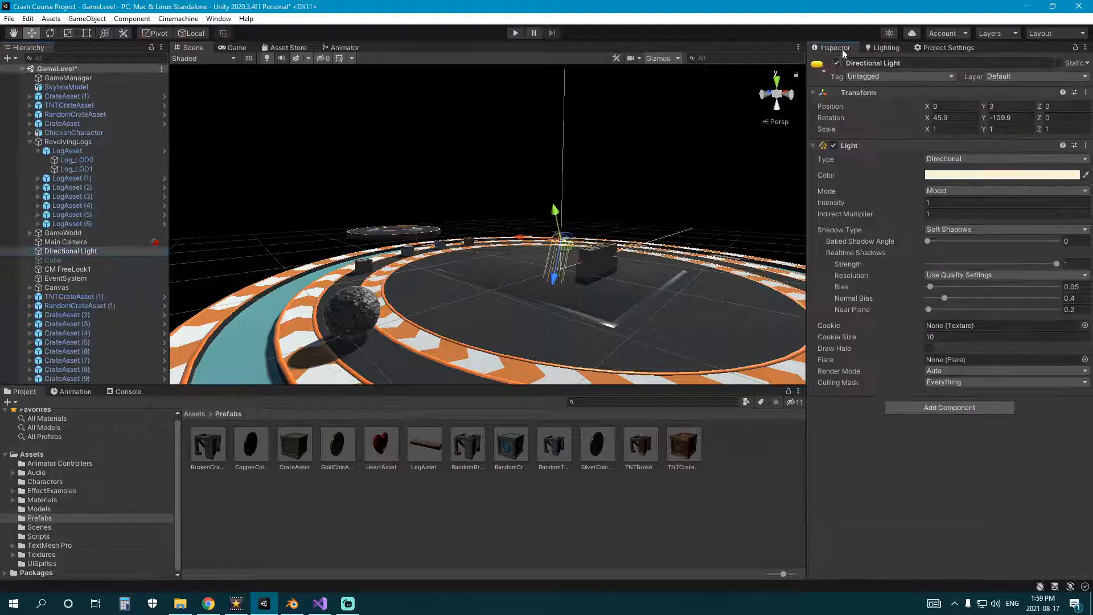
click(940, 276)
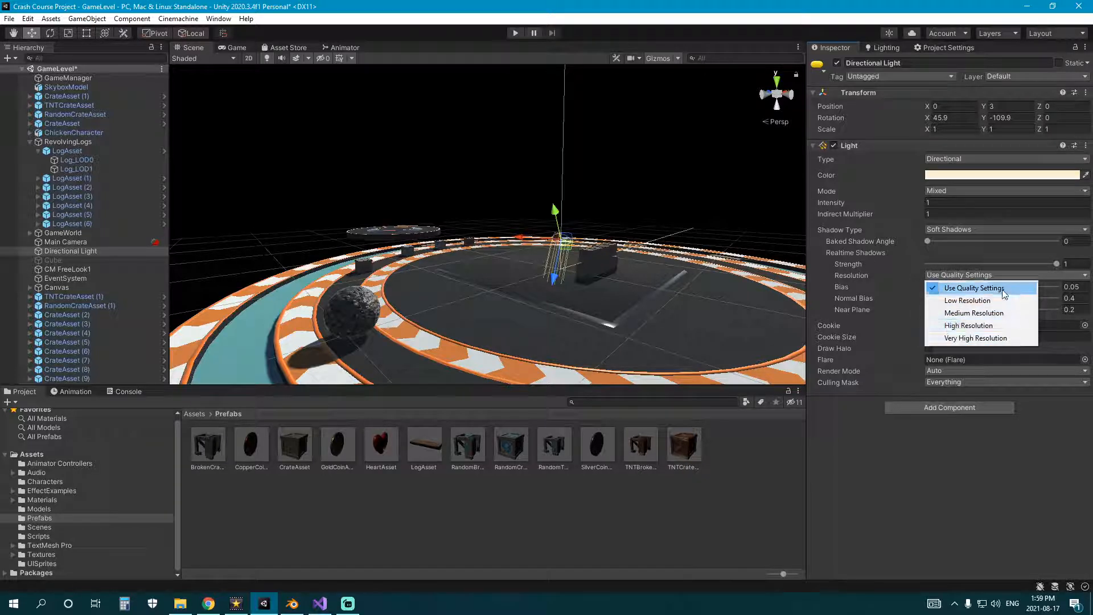
Step: Try Hard Shadows as the Directional Light's shadow type and return it to Soft Shadows
click(959, 231)
click(951, 257)
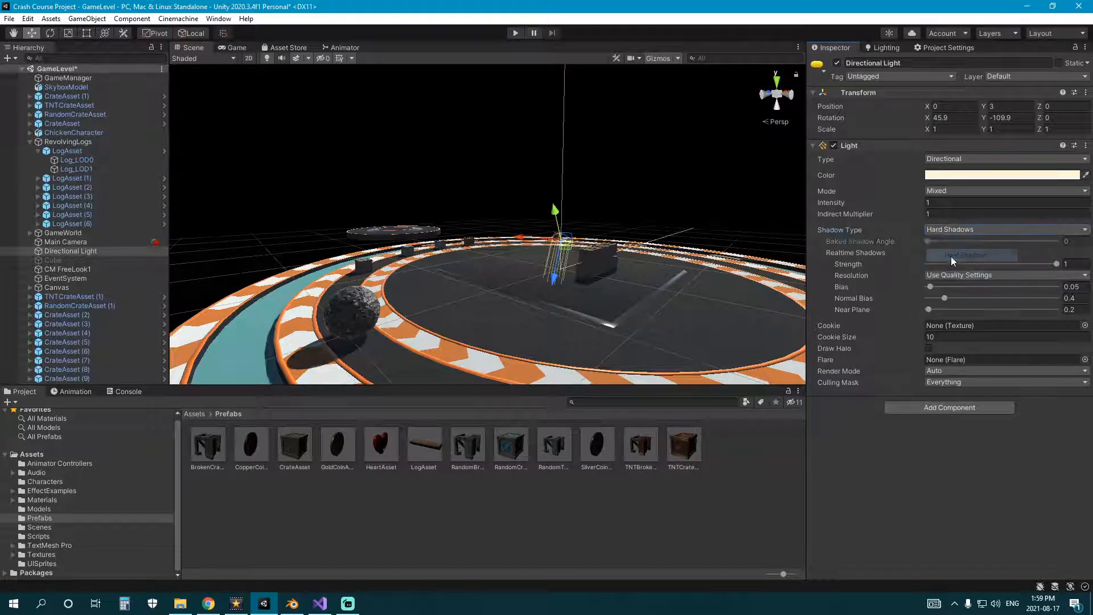
click(959, 230)
click(964, 267)
Step: Compare Hard Shadows at Very High Resolution under the boulder, and restore Soft Shadows with Use Quality Settings
right_drag(521, 242, 557, 246)
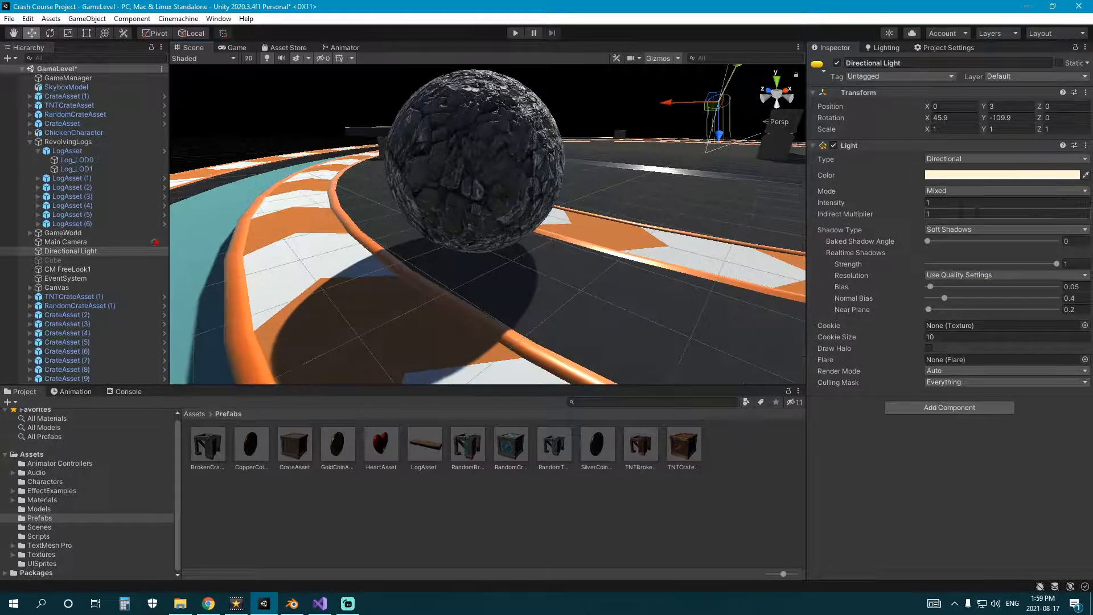
click(979, 229)
click(985, 257)
scroll(562, 354, up, 4)
middle_drag(561, 350, 543, 307)
click(958, 274)
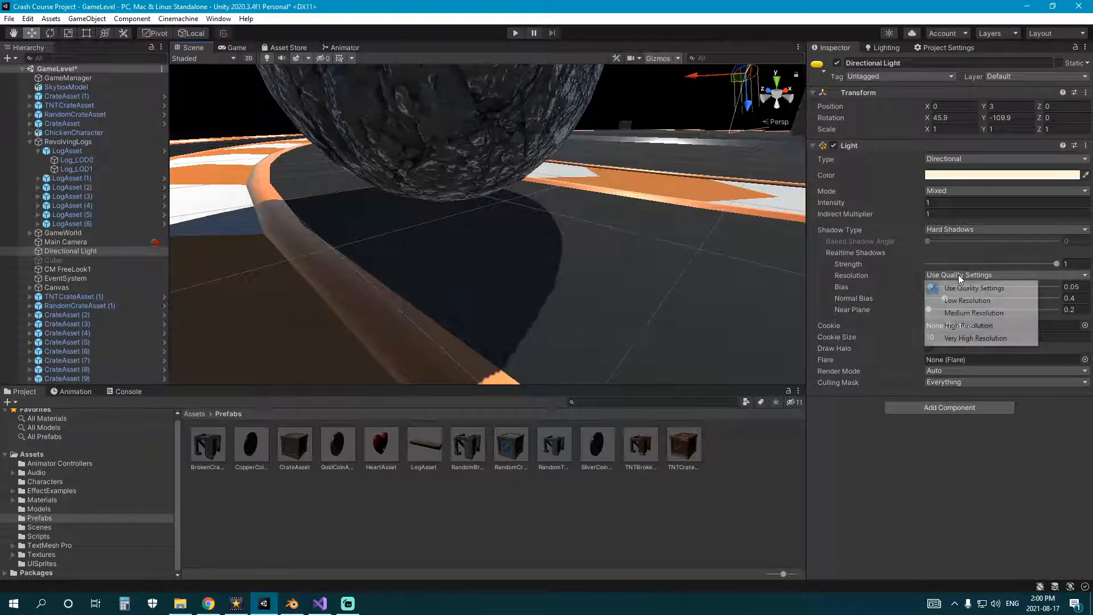
click(962, 336)
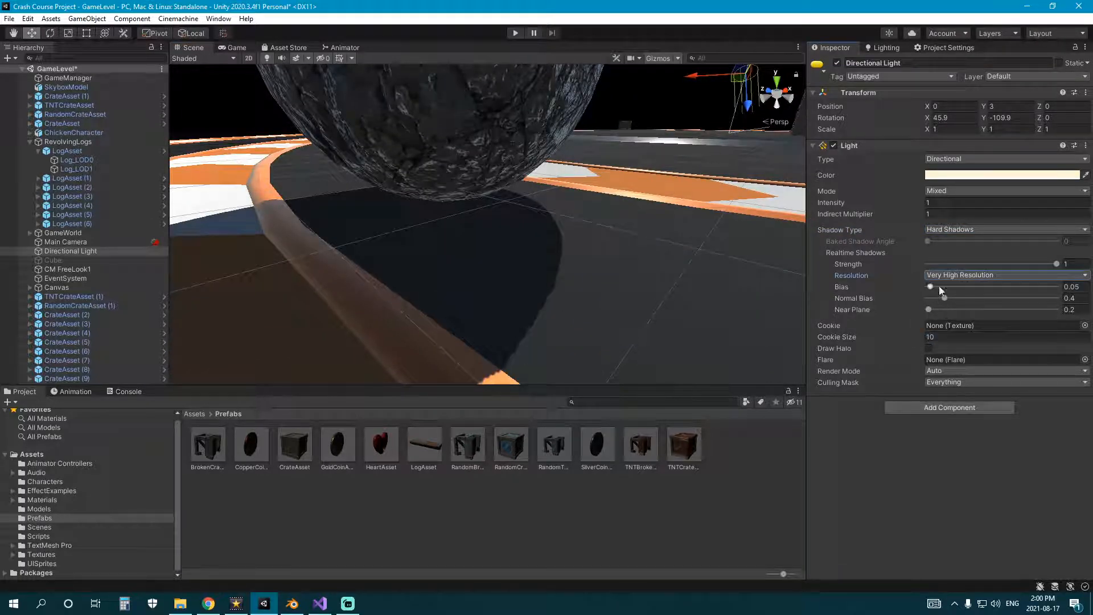
click(968, 274)
click(962, 288)
click(961, 229)
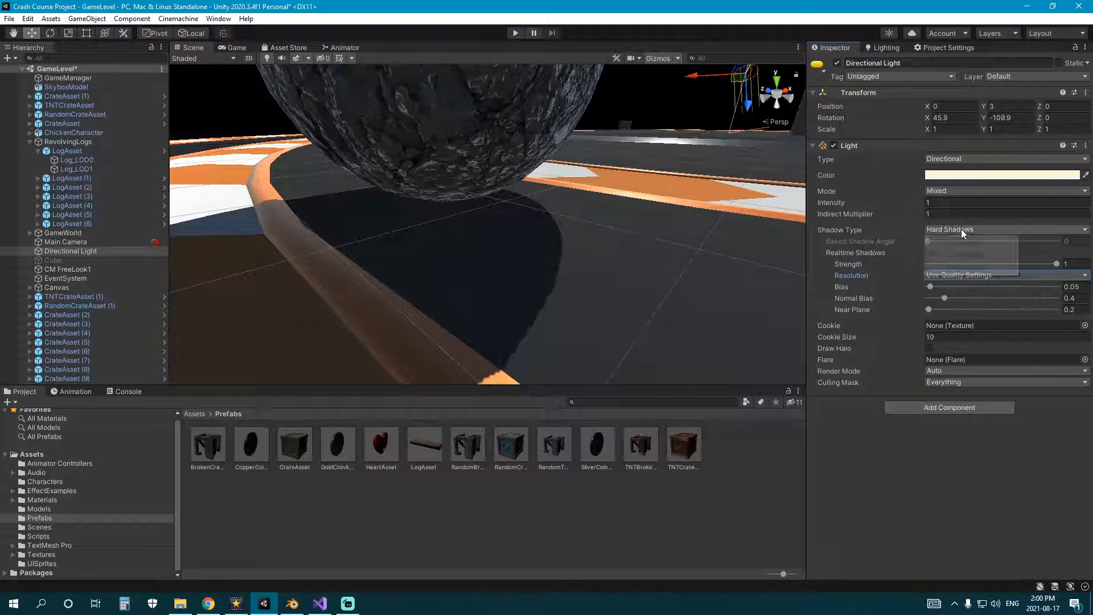
click(965, 268)
Step: Set the Directional Light's shadow resolution to Low Resolution and inspect the shadows around the crates
click(964, 276)
click(957, 299)
scroll(649, 234, down, 5)
alt+drag(620, 258, 581, 205)
middle_drag(580, 205, 603, 195)
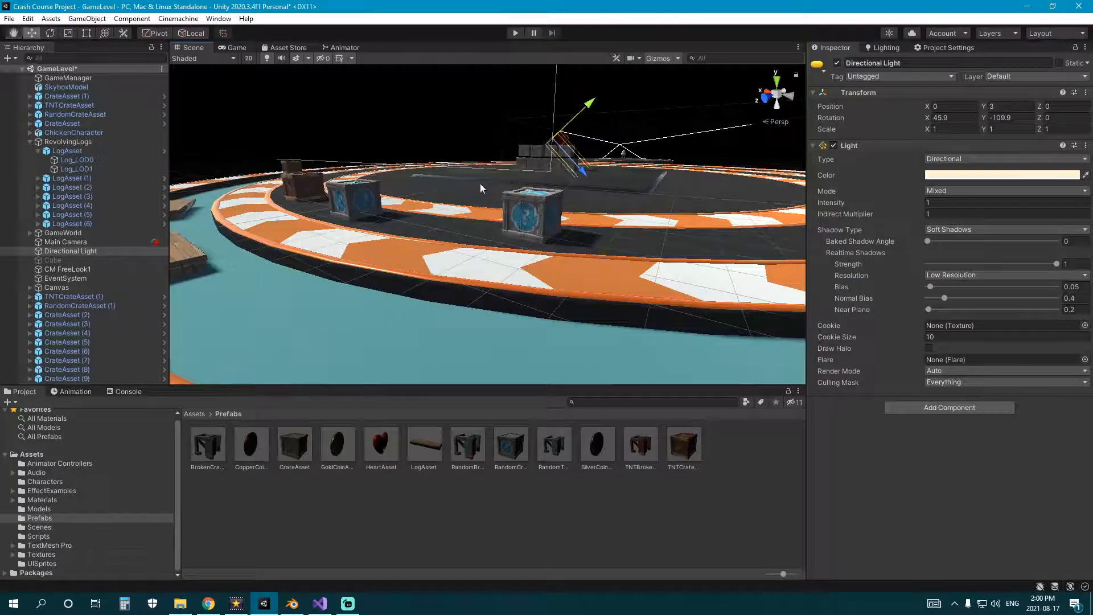
scroll(504, 190, up, 4)
middle_drag(462, 208, 490, 213)
right_drag(491, 212, 419, 216)
middle_drag(419, 216, 511, 234)
scroll(510, 234, down, 3)
alt+drag(510, 234, 432, 223)
middle_drag(433, 223, 502, 221)
scroll(502, 221, down, 3)
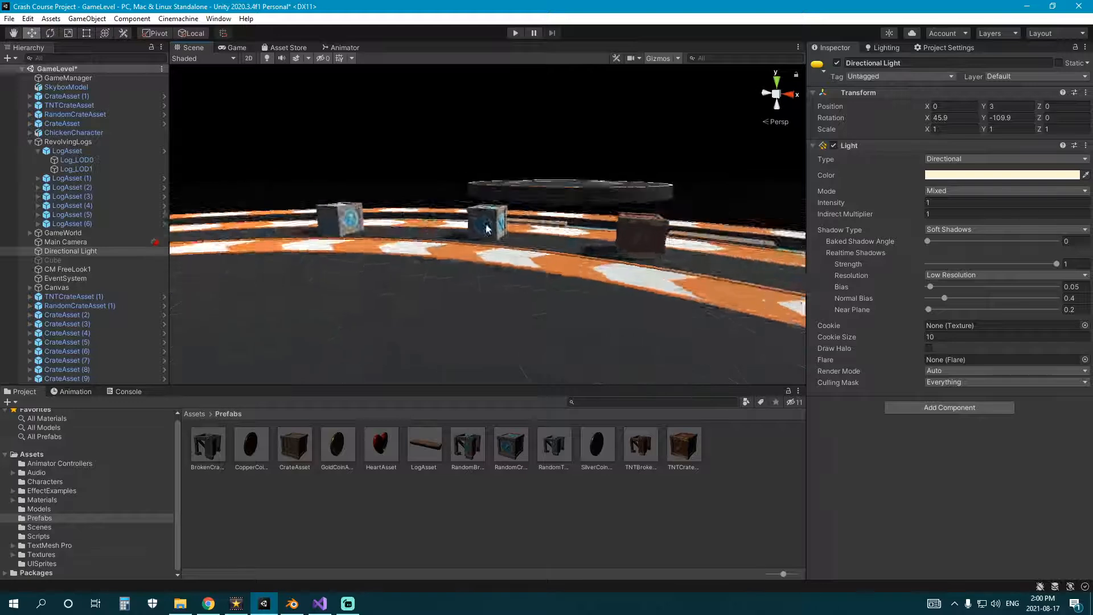
alt+drag(502, 221, 552, 220)
Step: Set the Directional Light's shadow resolution to Medium Resolution and check the shadows of the boulder and arena blocks
click(972, 275)
click(974, 317)
scroll(512, 213, down, 6)
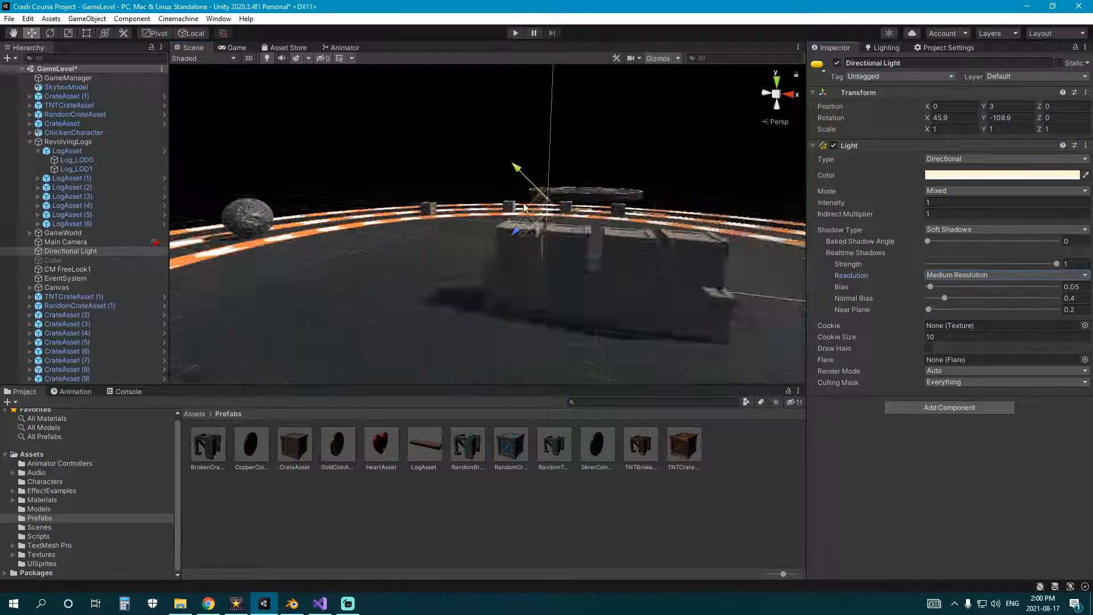
middle_drag(501, 214, 630, 210)
scroll(630, 211, up, 3)
scroll(630, 211, up, 5)
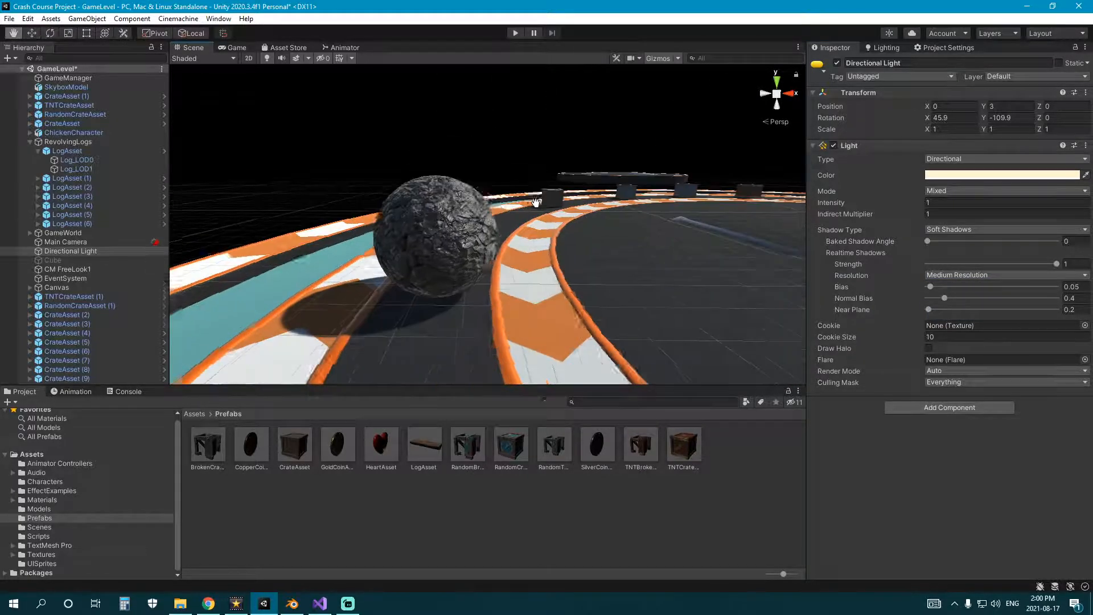
click(756, 438)
scroll(597, 301, down, 8)
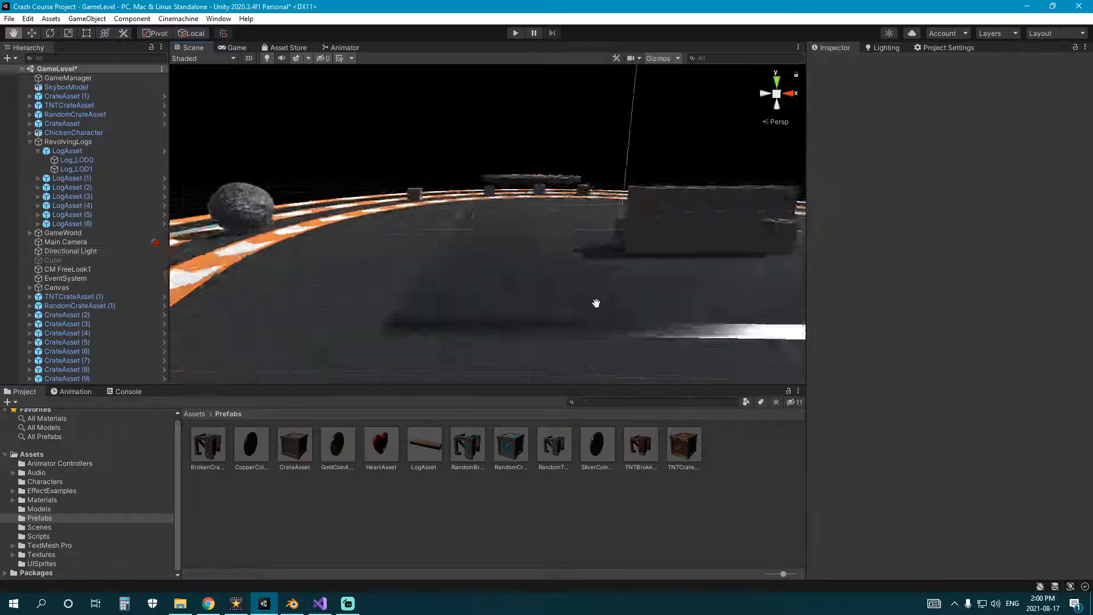
Step: Save the GameLevel scene with the current lighting settings
key(ctrl+s)
alt+drag(402, 282, 545, 282)
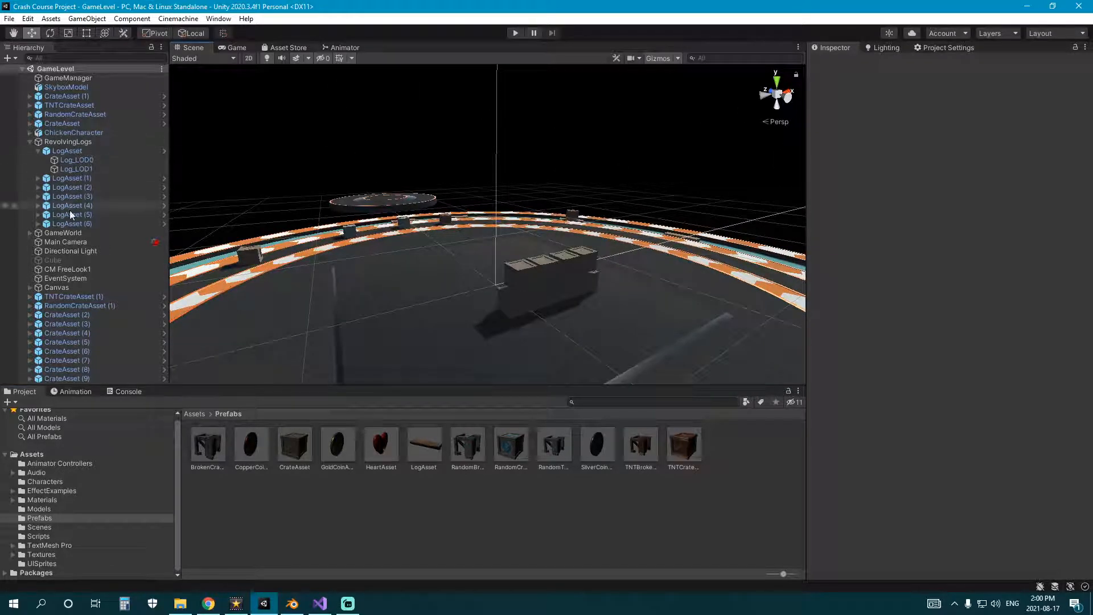
Step: Try an intensity of 13 on the Directional Light and restore it to 1
click(77, 251)
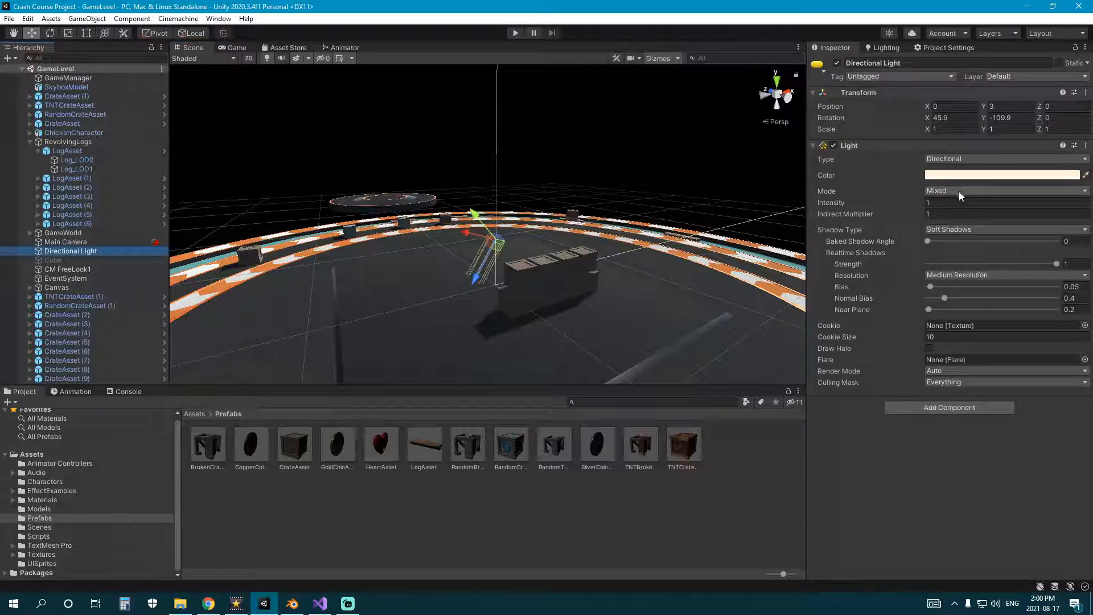
click(936, 204)
text(13)
drag(937, 201, 923, 201)
click(948, 202)
text(1)
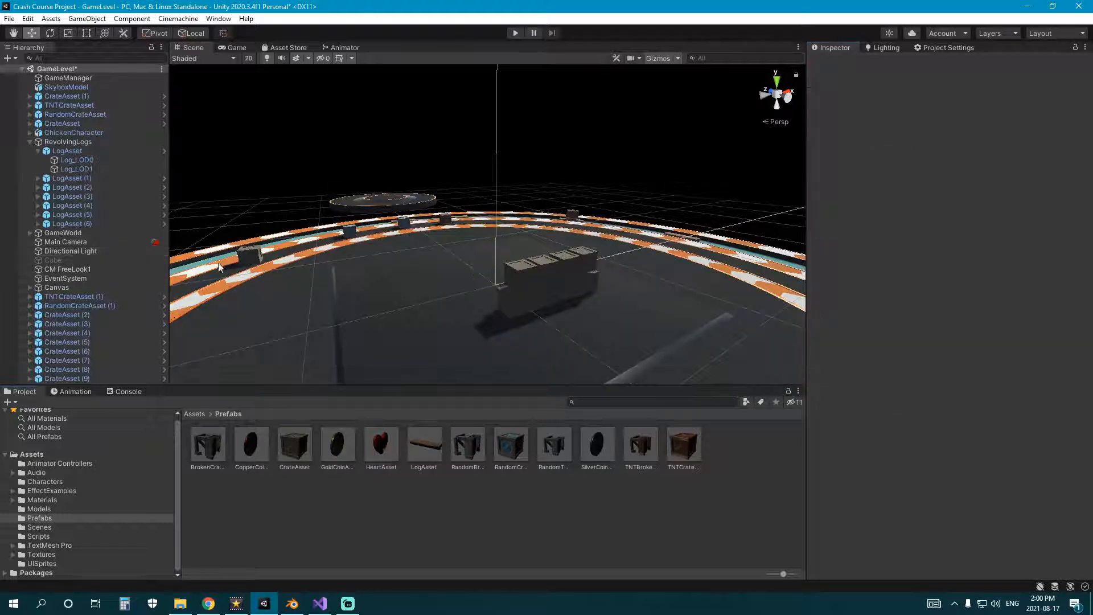
Step: Pick a slightly different color for the Directional Light
click(93, 241)
click(80, 252)
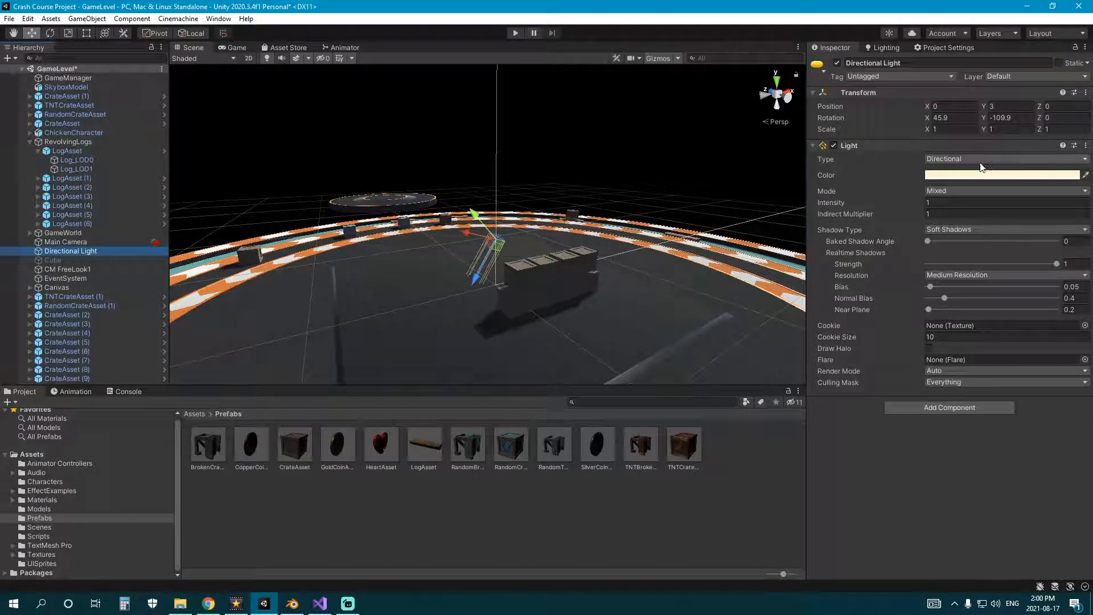
click(940, 175)
click(971, 258)
drag(1022, 254, 1020, 248)
click(703, 492)
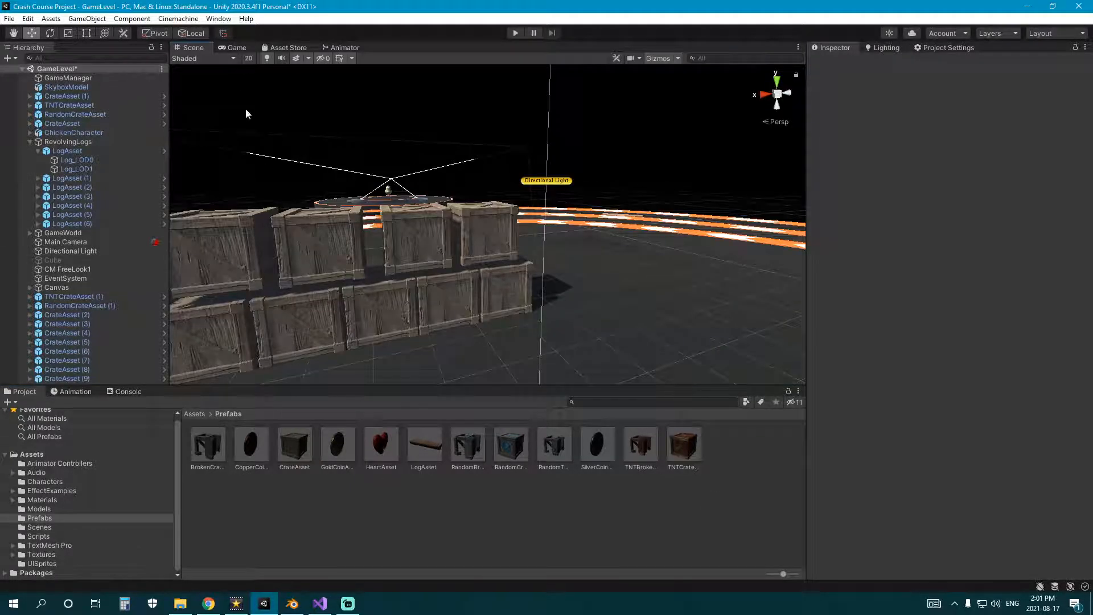
Step: Search the Unity Registry packages for Post Processing and check its installation status
click(218, 18)
click(286, 122)
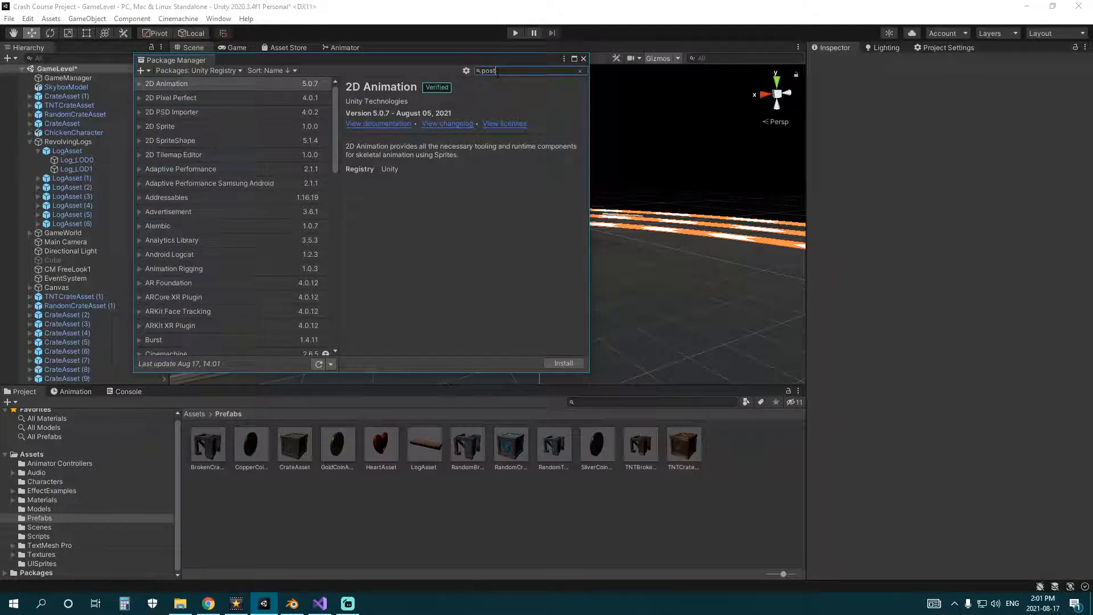
click(195, 85)
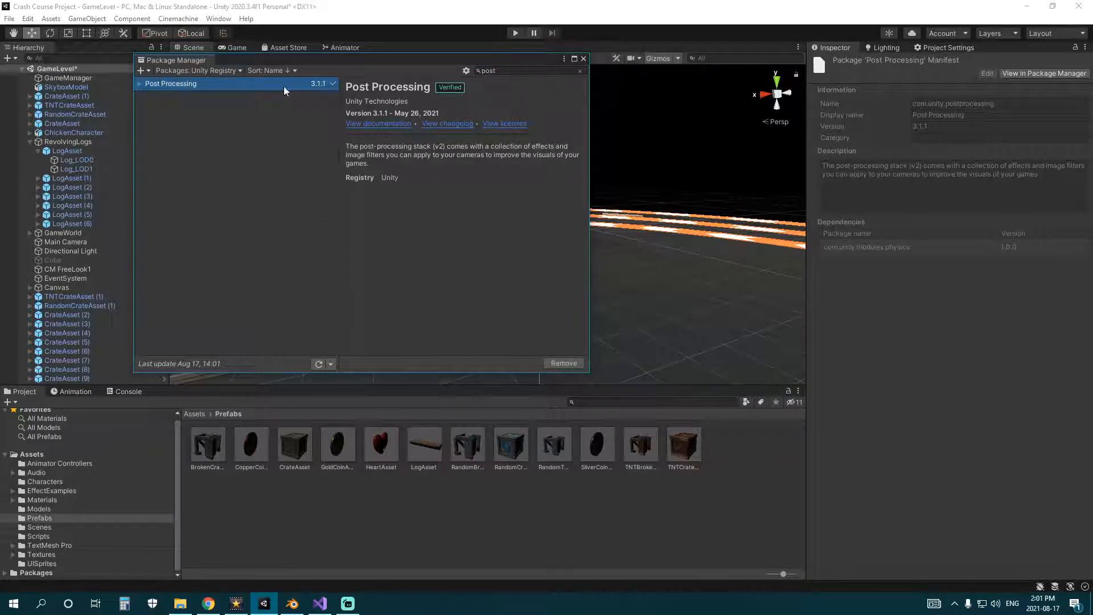
click(583, 58)
click(453, 475)
Step: Delete the crates from TNTCrateAsset (1) through CrateAsset (9) from the scene
right_drag(447, 302, 419, 310)
scroll(416, 295, down, 3)
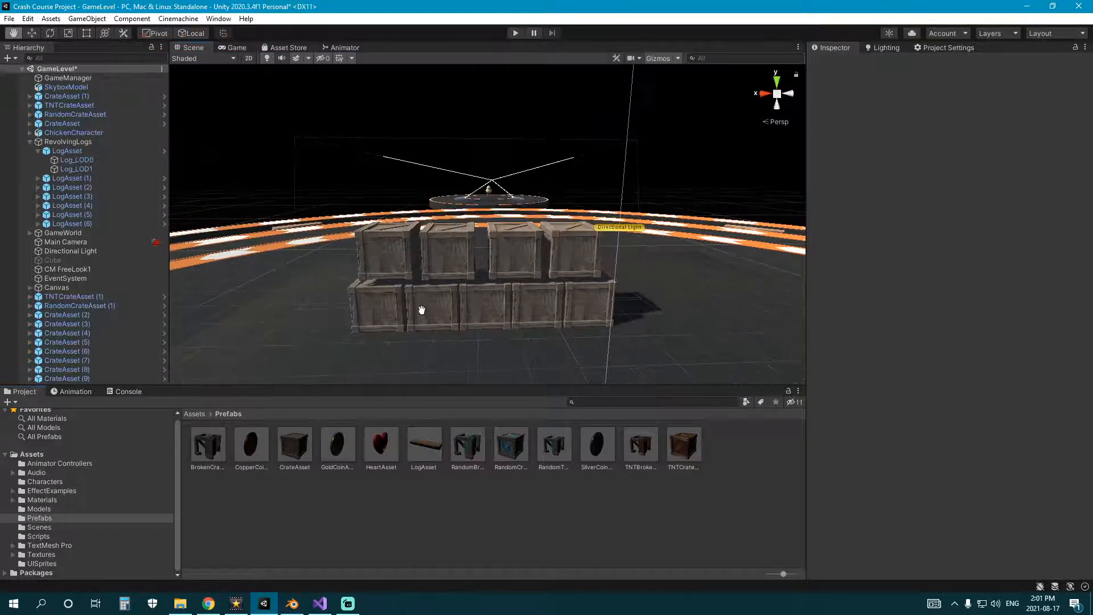
click(30, 142)
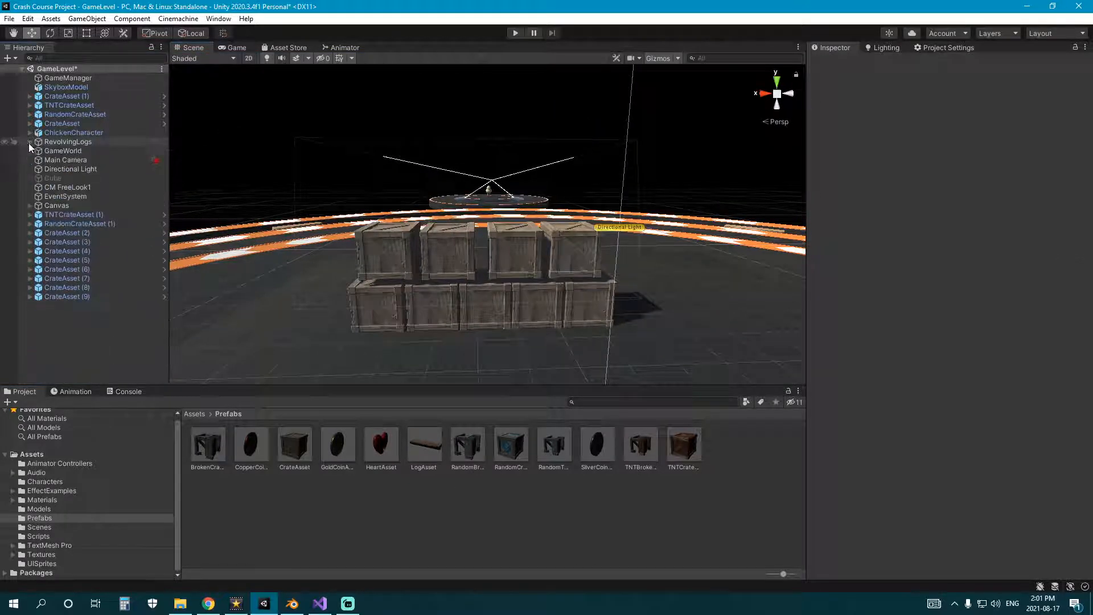
click(80, 297)
shift+click(105, 234)
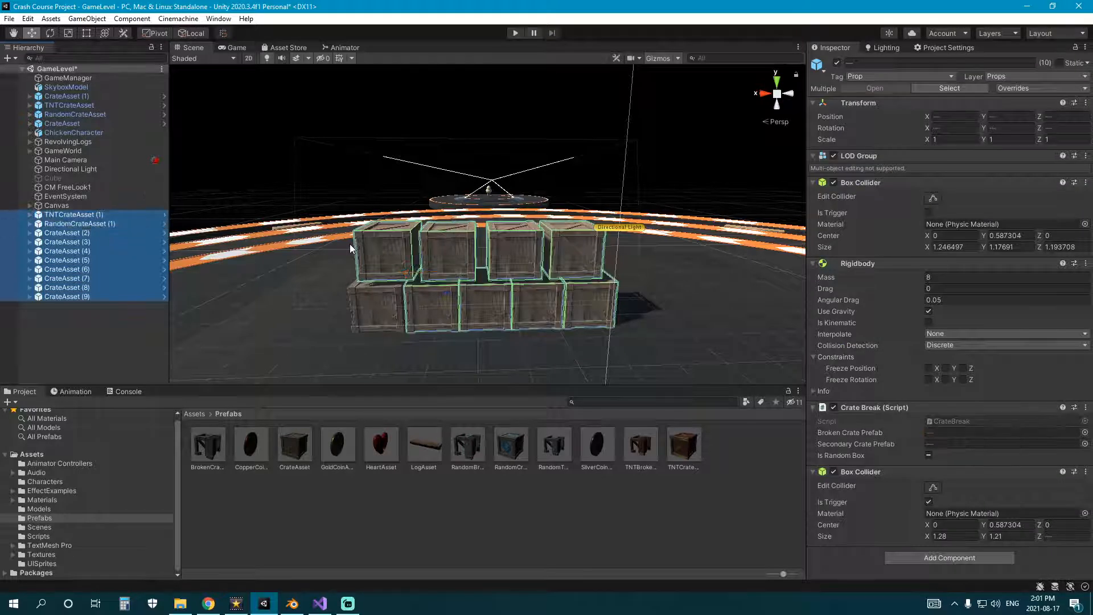
key(Delete)
click(349, 248)
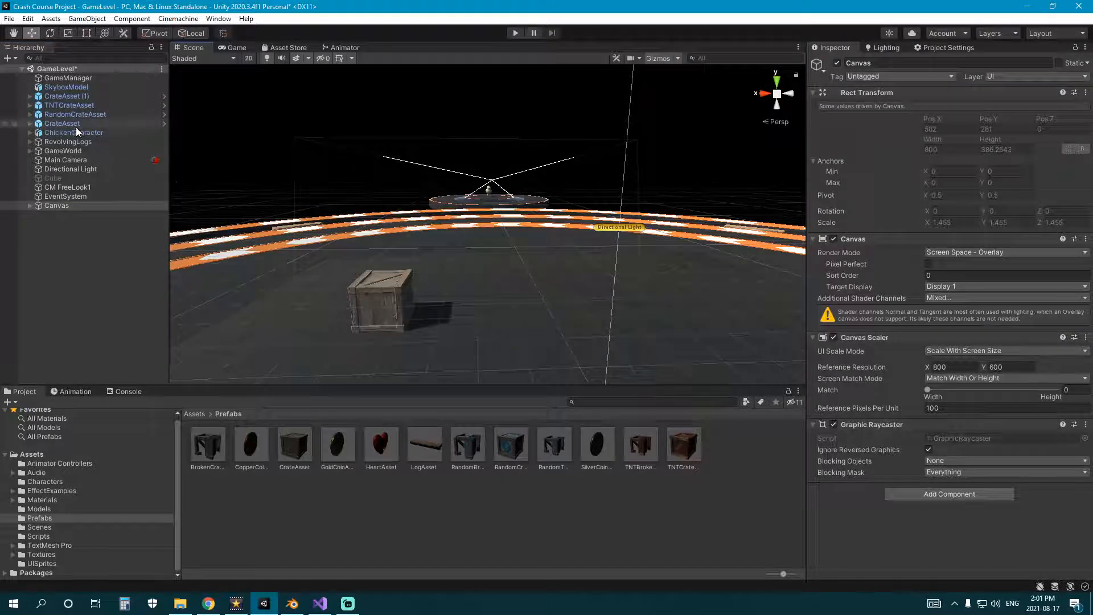
Step: Delete the remaining CrateAsset (1), TNTCrateAsset, RandomCrateAsset and CrateAsset objects
click(66, 86)
click(86, 97)
ctrl+click(84, 105)
ctrl+click(84, 114)
ctrl+click(77, 123)
right_drag(254, 150, 326, 190)
key(Delete)
right_drag(197, 155, 451, 244)
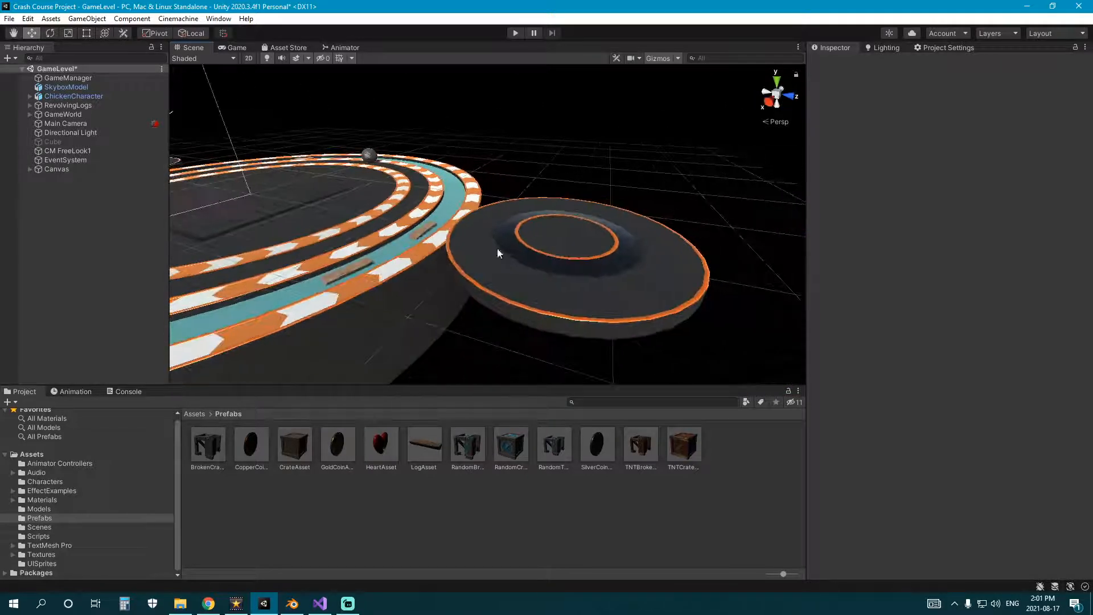
Step: Locate the SpawnPlatform in GameWorld and make ChickenCharacter its child
click(517, 247)
right_drag(533, 275, 353, 223)
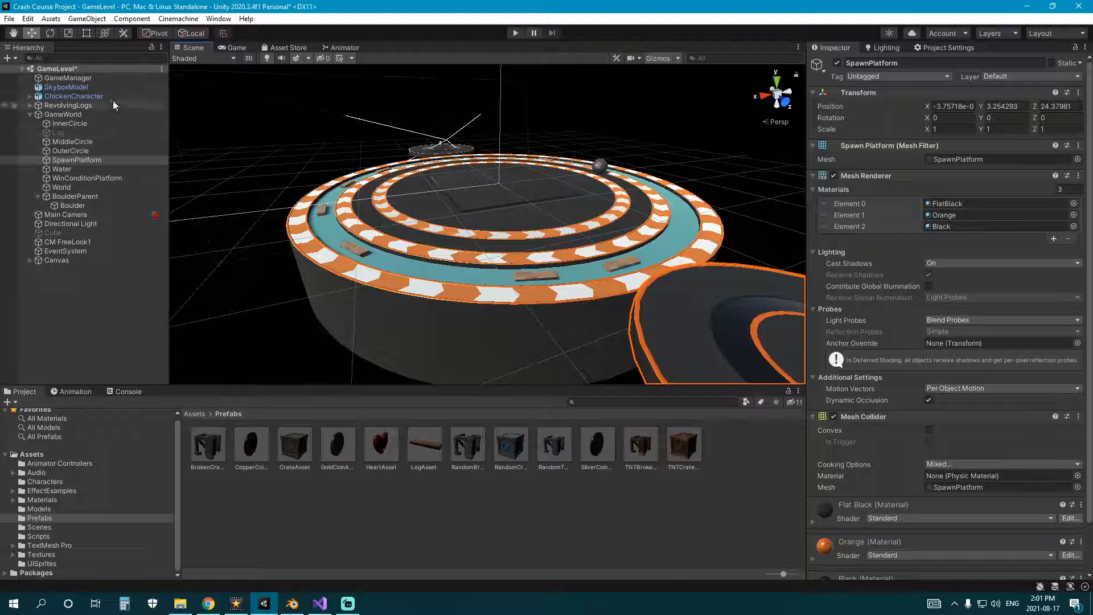
drag(74, 96, 73, 159)
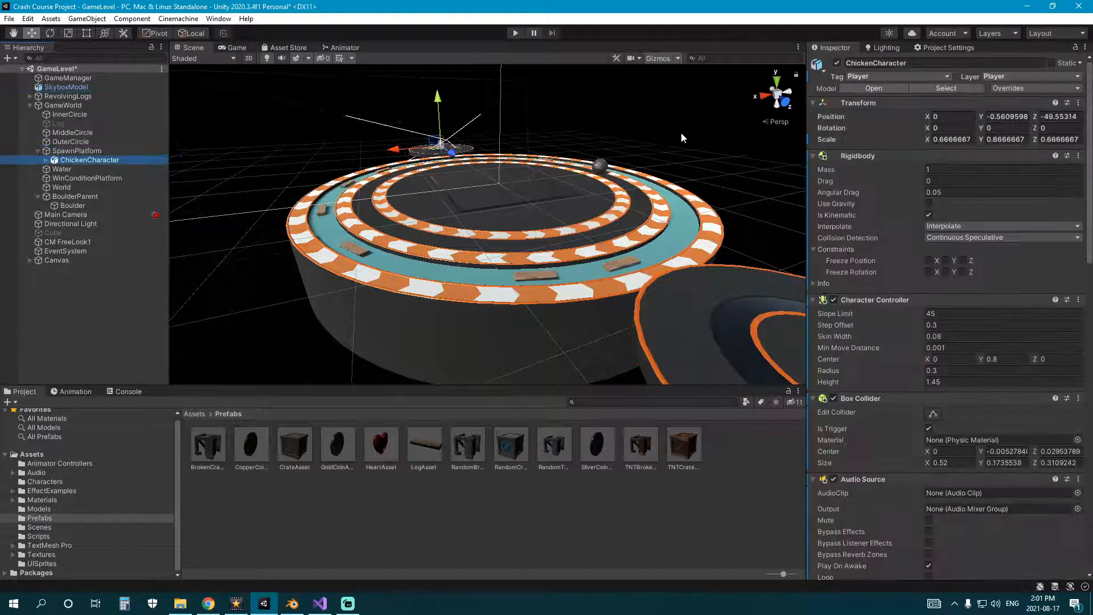
Step: Try resetting the ChickenCharacter's transform and undo the reset
click(1078, 103)
click(980, 112)
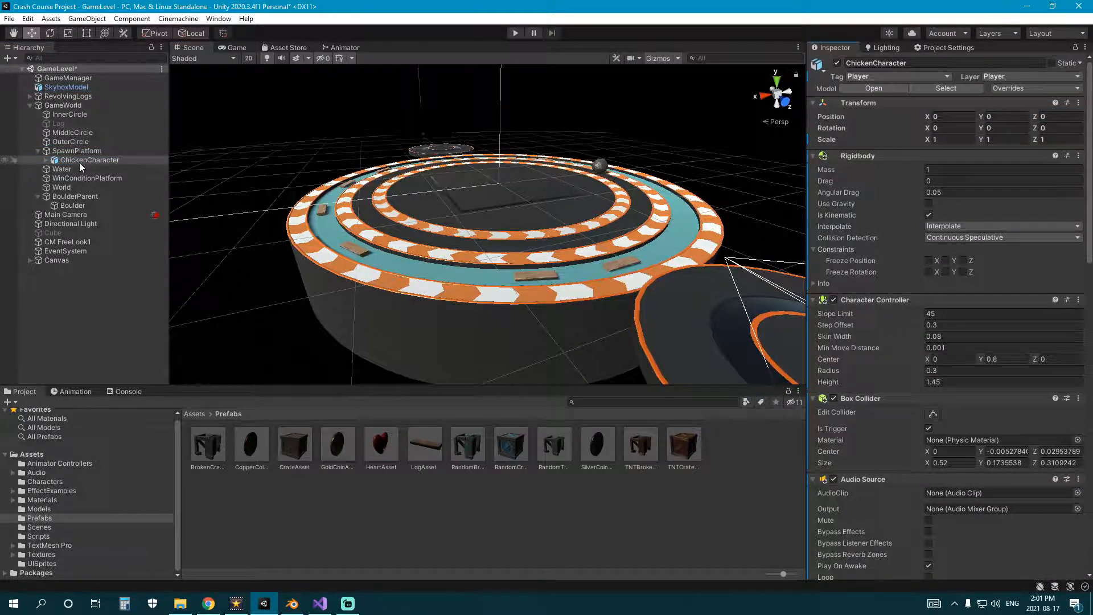
key(f)
key(ctrl+z)
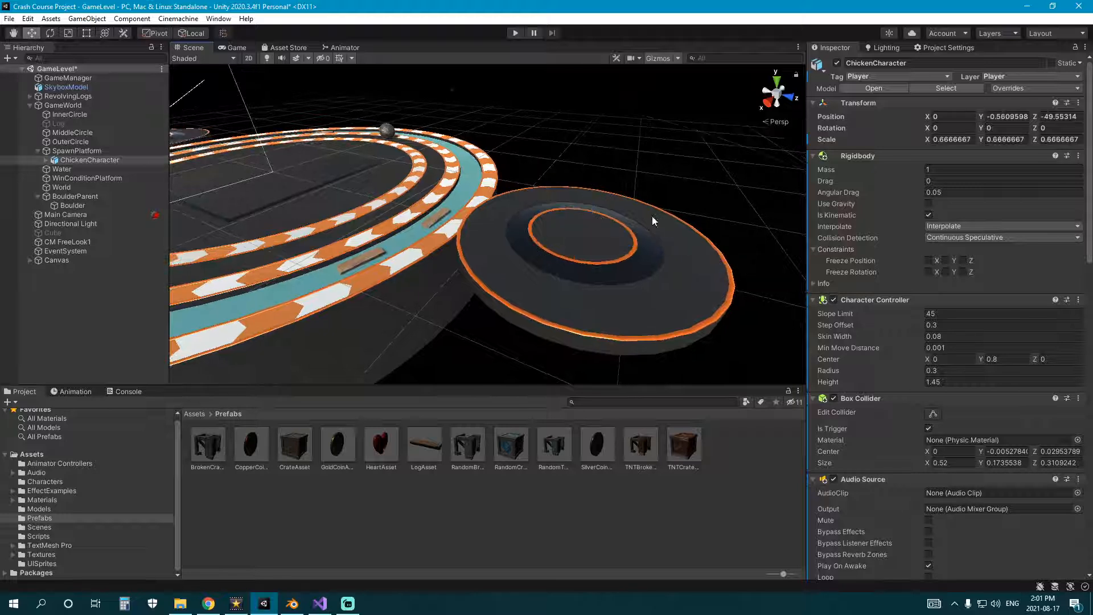
Step: Set the ChickenCharacter's local Y and Z position to 0 and move it out of SpawnPlatform to the scene root
alt+drag(436, 159, 966, 149)
key(Tab)
text(0)
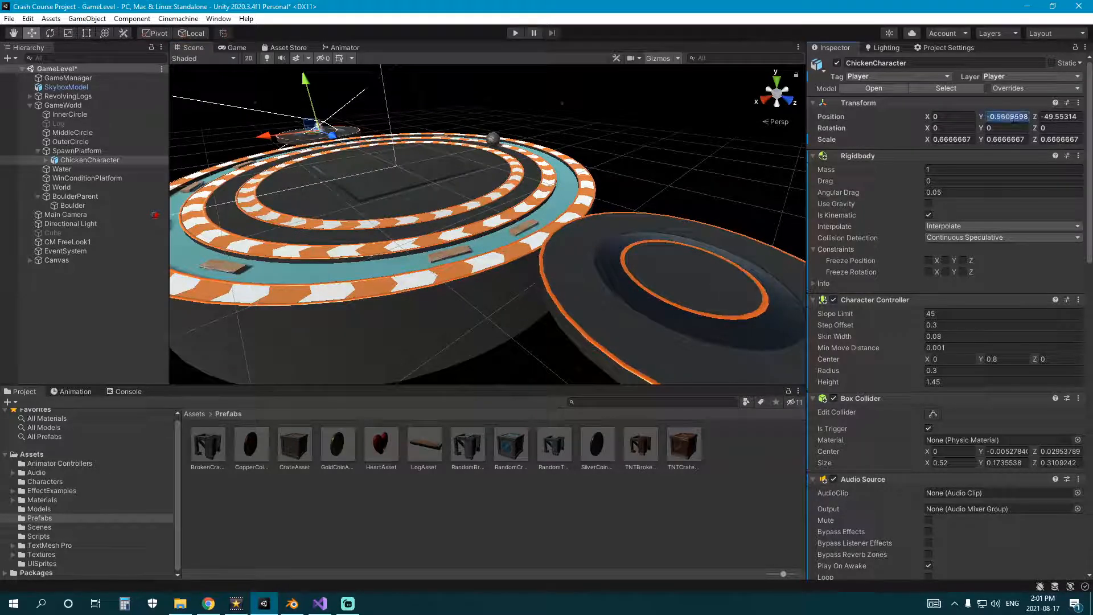
key(Tab)
text(0)
drag(85, 159, 84, 103)
click(30, 114)
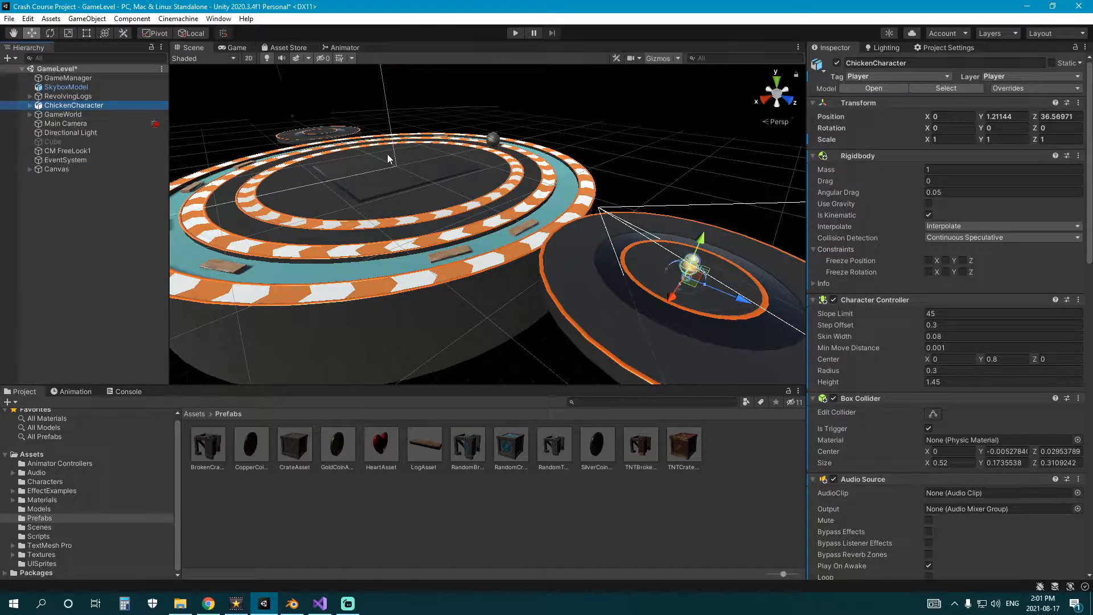
Step: Set the ChickenCharacter's Y rotation to 180 so it faces the arena
key(f)
middle_drag(399, 159, 432, 170)
scroll(488, 205, up, 5)
click(1005, 128)
text(108)
drag(1013, 127, 968, 129)
text(180)
alt+drag(543, 251, 500, 231)
middle_drag(500, 231, 516, 237)
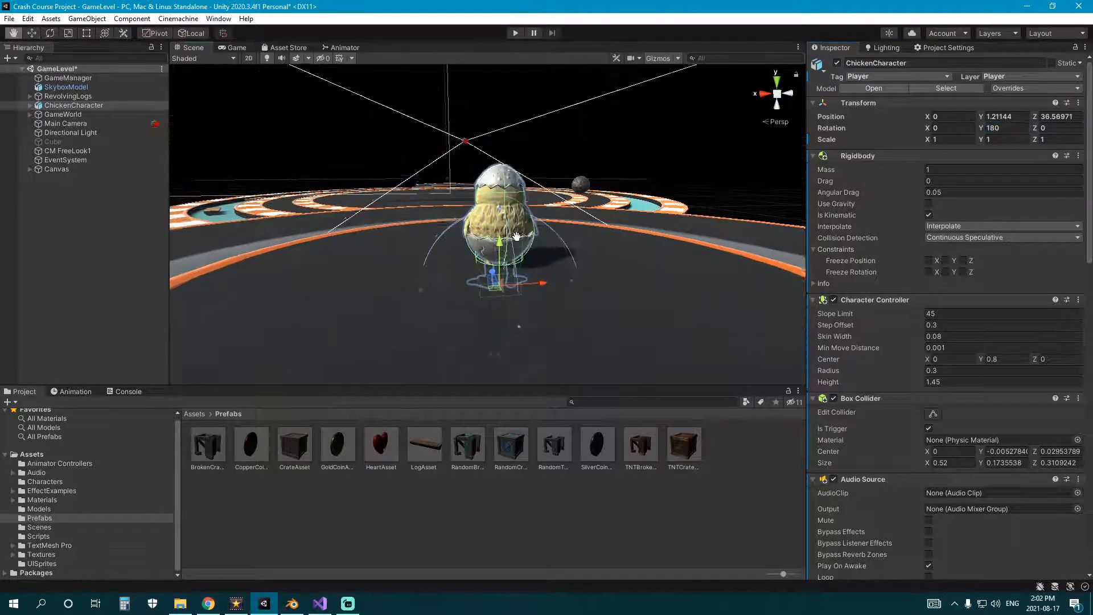
Step: Raise the ChickenCharacter to a Y position of about 1.52 on the spawn platform and save the scene
drag(499, 242, 470, 264)
scroll(524, 256, down, 7)
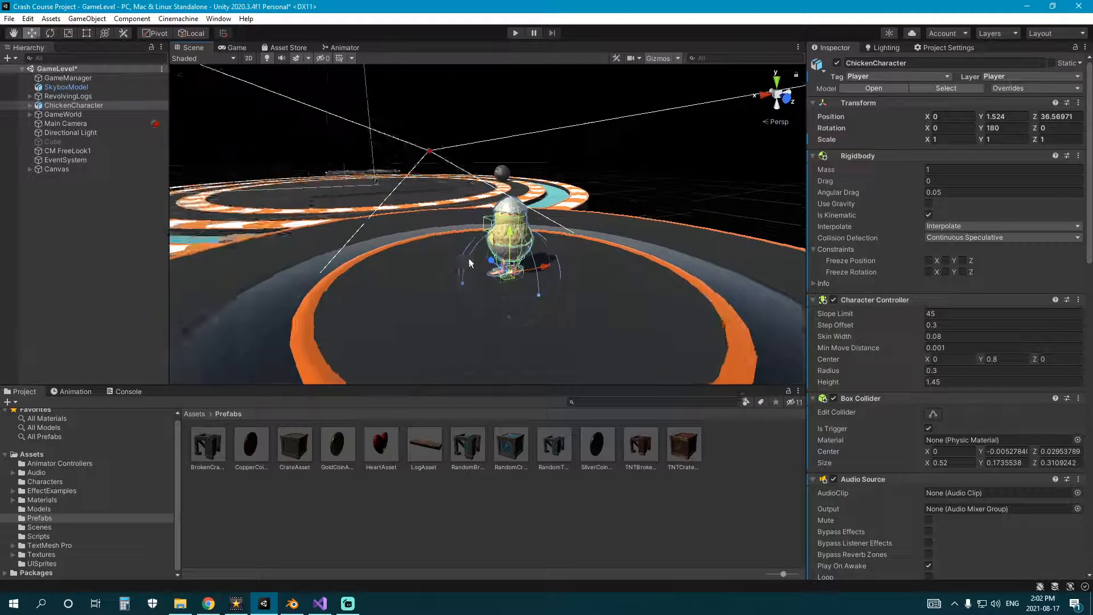
scroll(469, 264, down, 5)
click(620, 495)
key(ctrl+s)
alt+drag(547, 259, 473, 285)
Step: Create an empty game object named PostProcessing in the scene
right_click(81, 213)
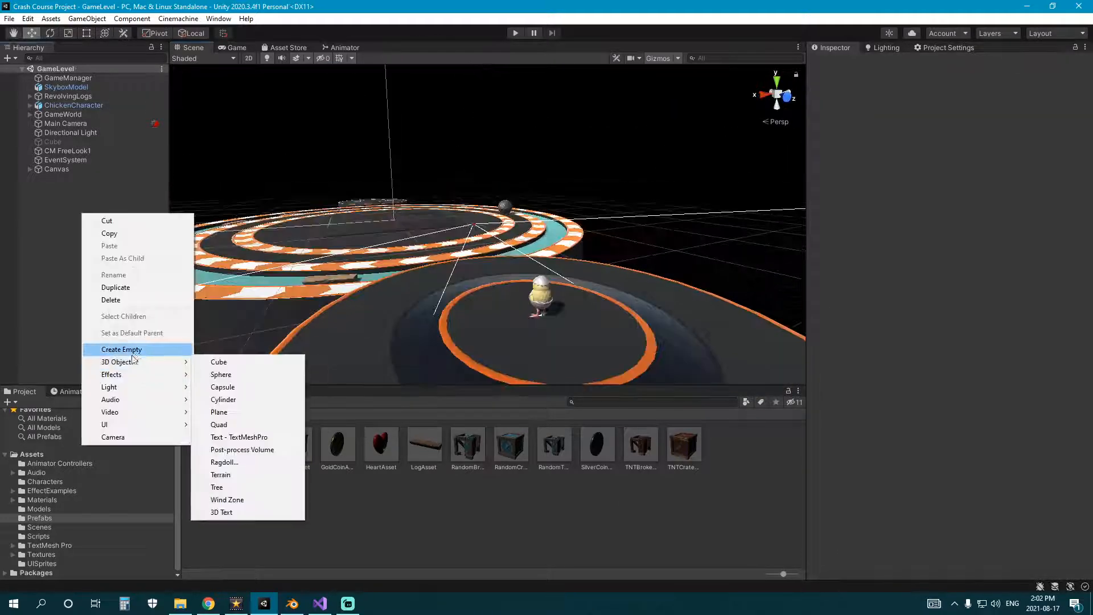
click(132, 349)
text(PostProcessing)
key(Return)
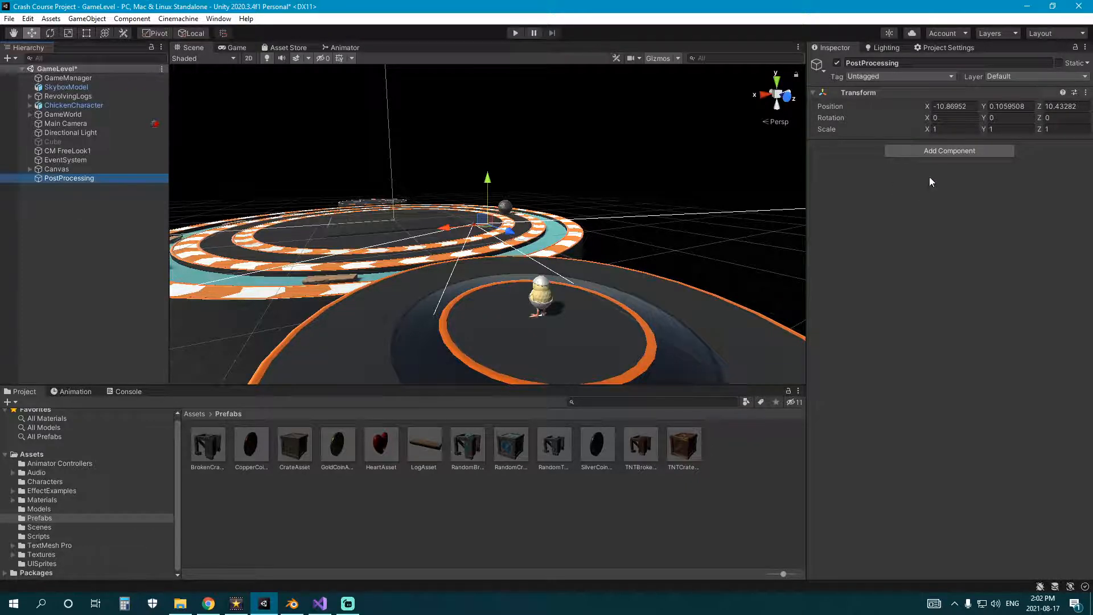
Step: Add a Post-process Volume component to the PostProcessing object and create a new profile for it
click(949, 150)
text(post)
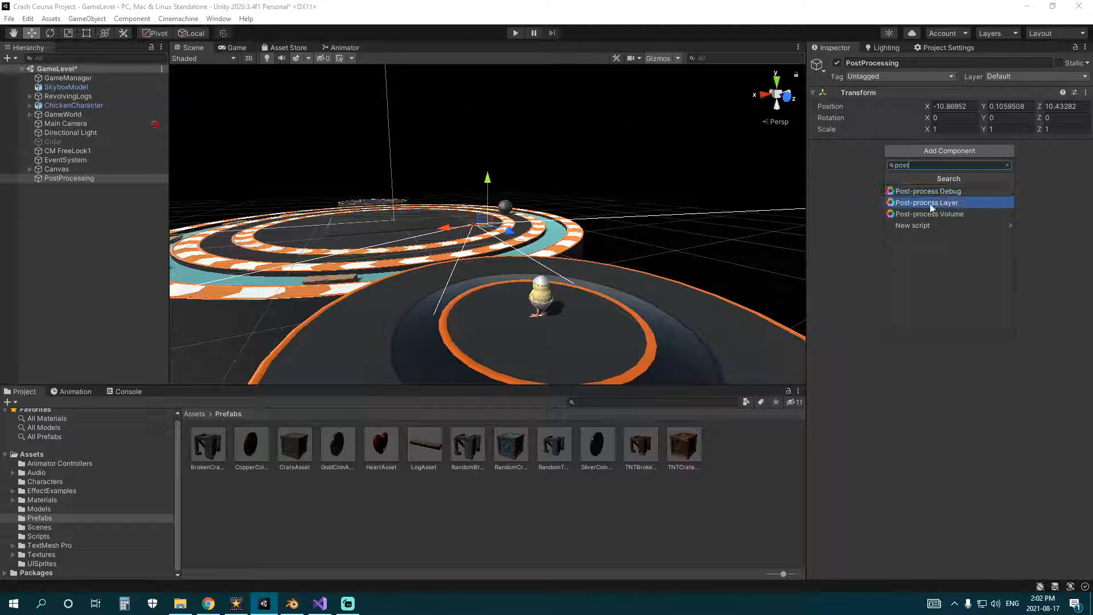
click(961, 211)
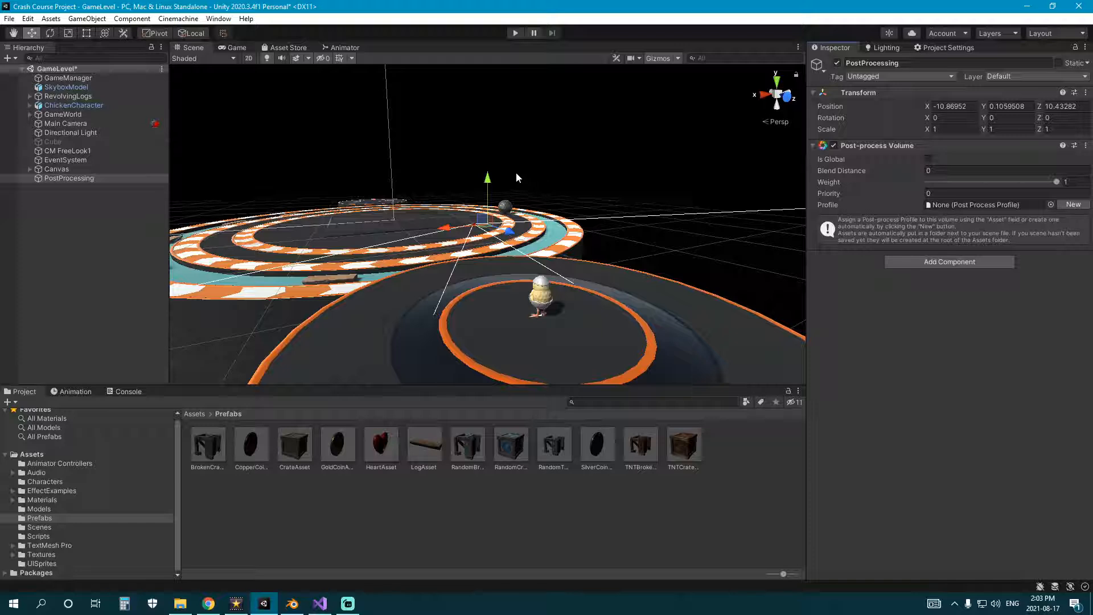
click(1070, 205)
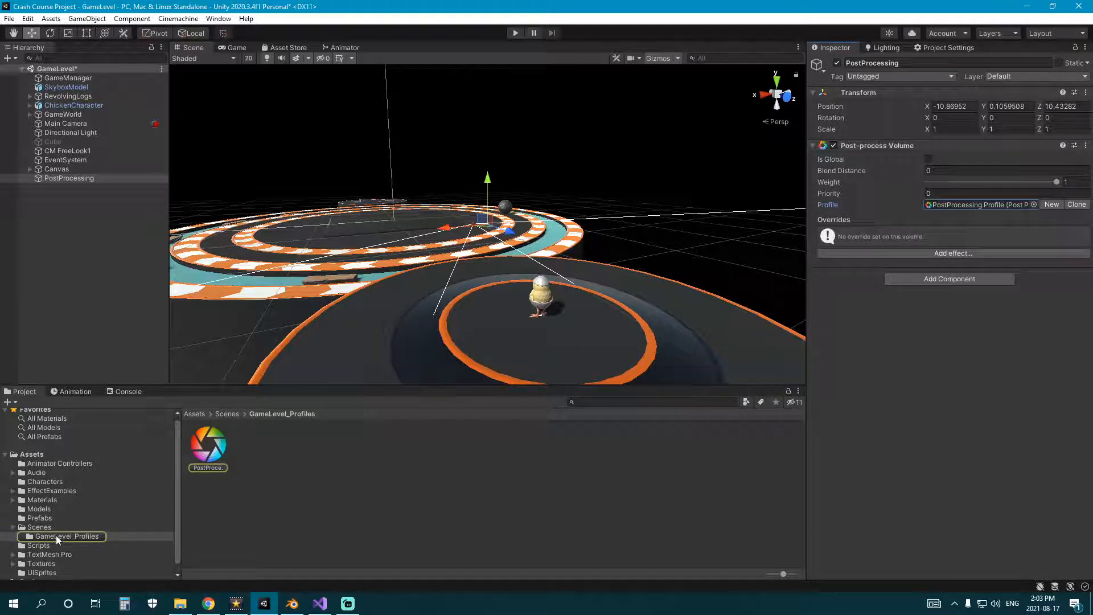
Step: Locate the new profile in the GameLevel_Profiles folder under Scenes and inspect its overrides
click(44, 529)
click(49, 535)
click(91, 527)
click(94, 536)
click(203, 467)
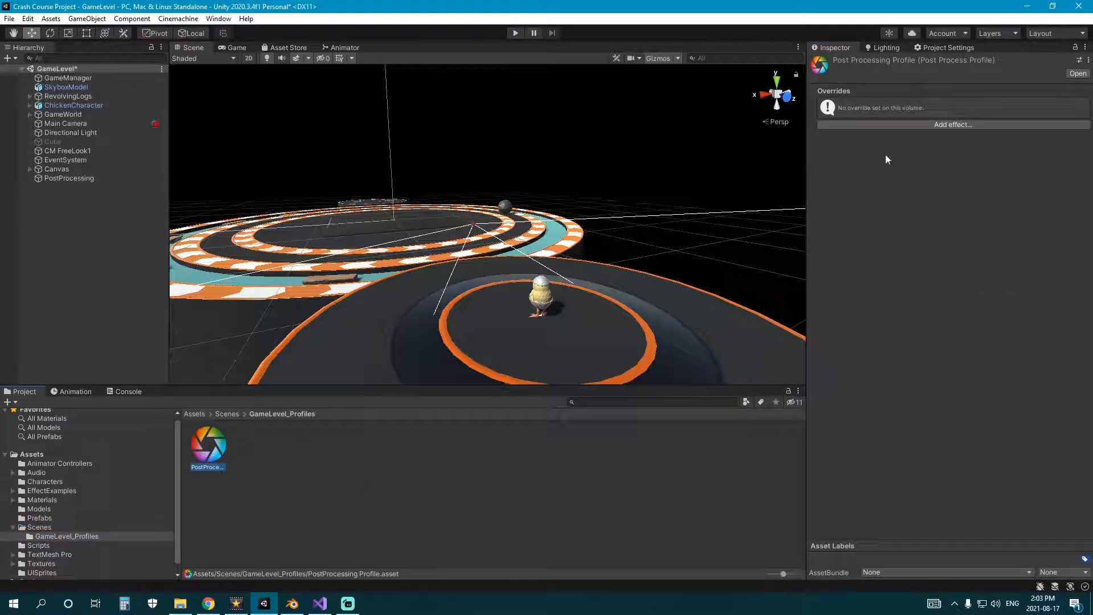
Step: Make the PostProcessing object's Post-process Volume global
click(69, 178)
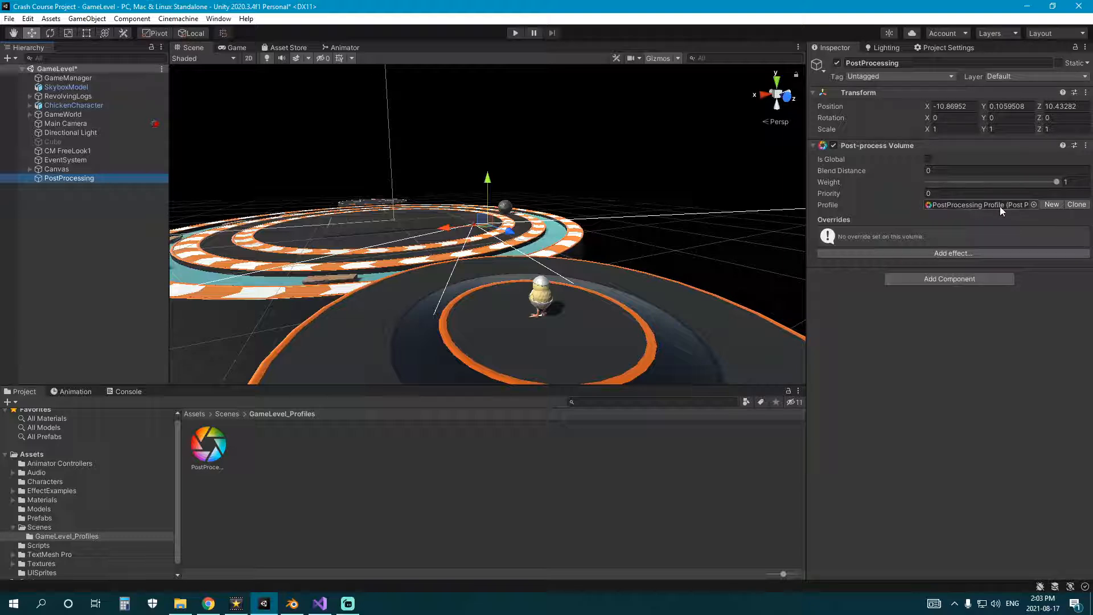
right_drag(653, 234, 520, 210)
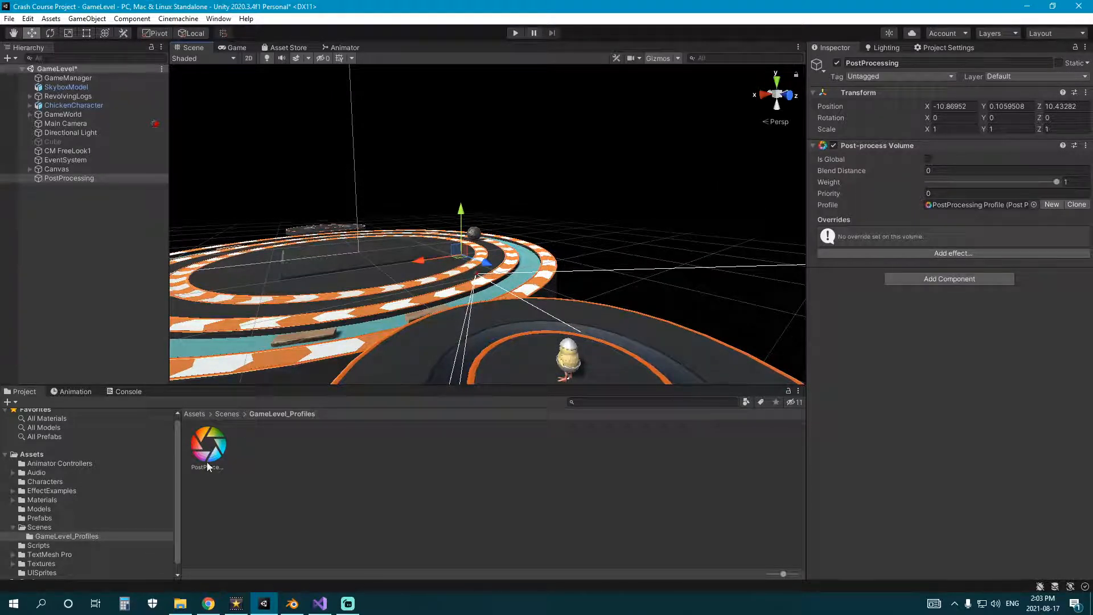
click(928, 159)
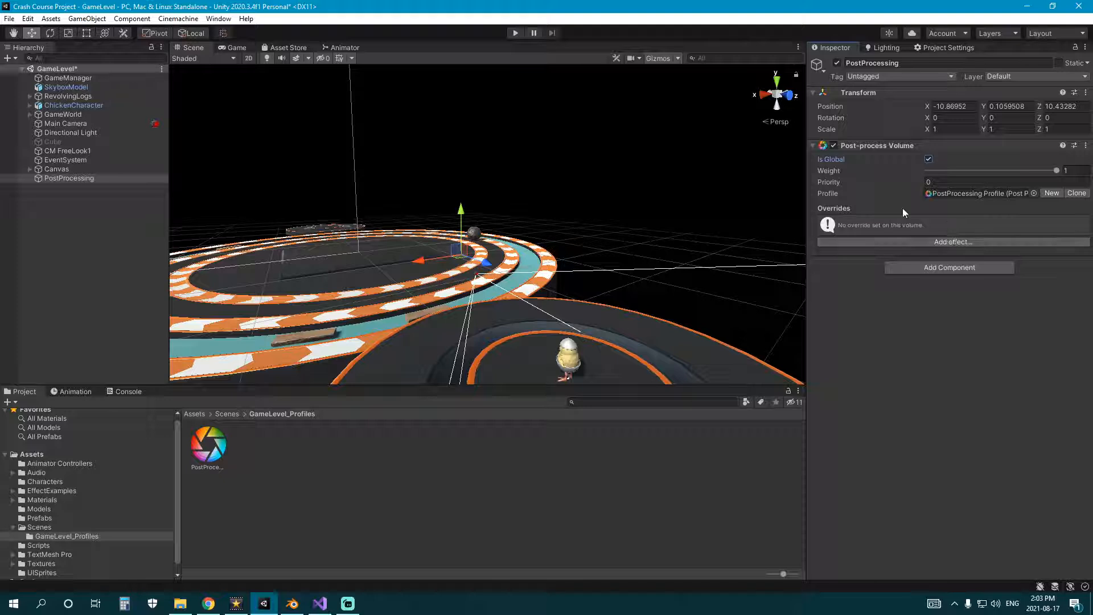
Step: Add a layer named Post Processing as User Layer 9
click(1011, 77)
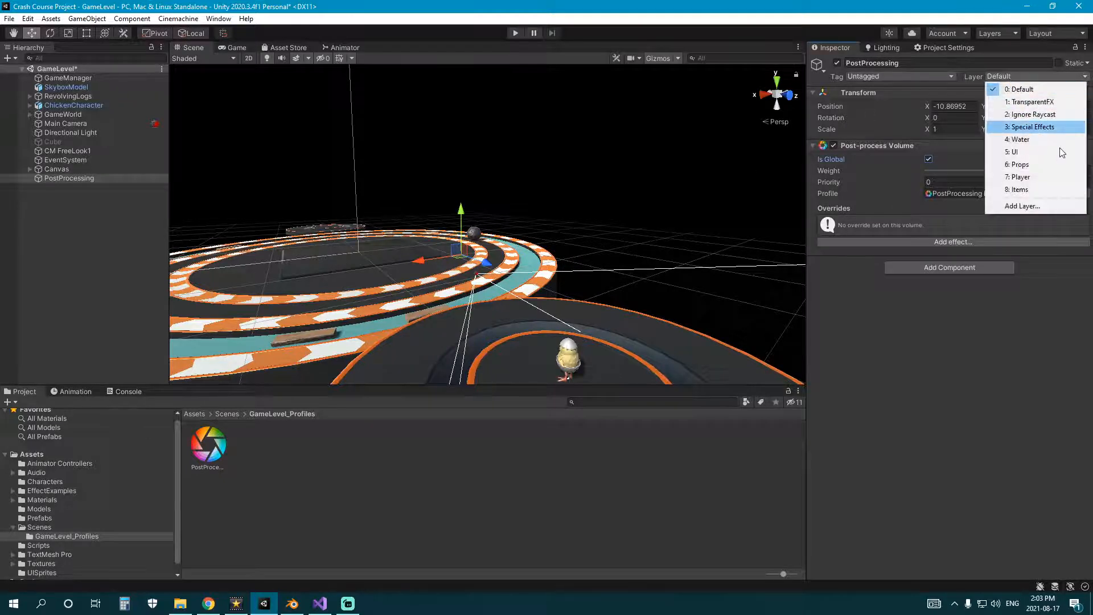
click(1040, 207)
click(945, 236)
text(Post Processing)
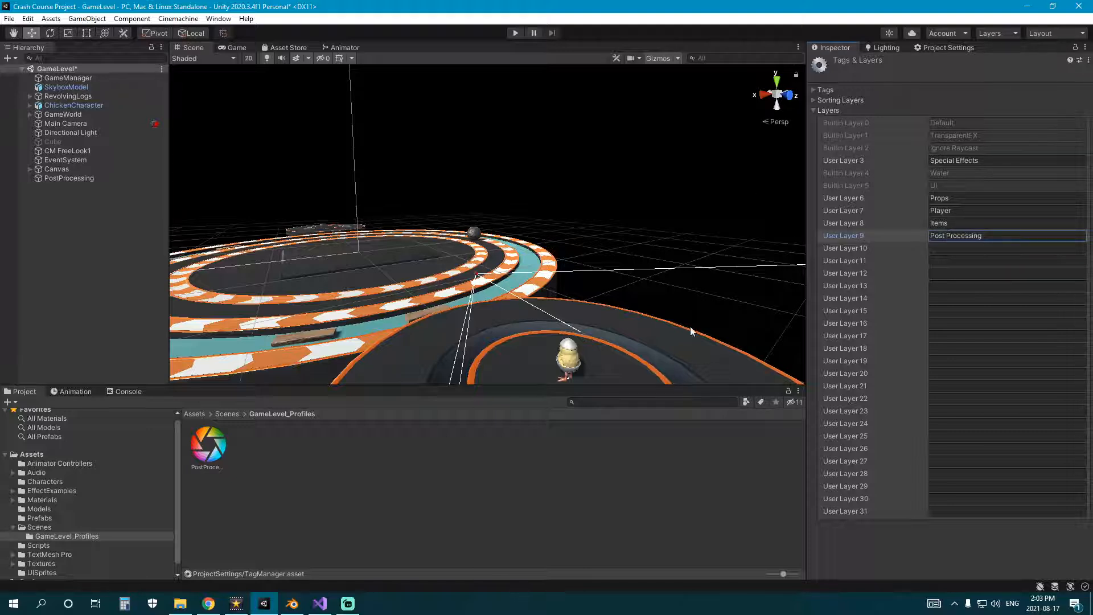
click(390, 257)
Step: Assign the PostProcessing object to the Post Processing layer
click(112, 178)
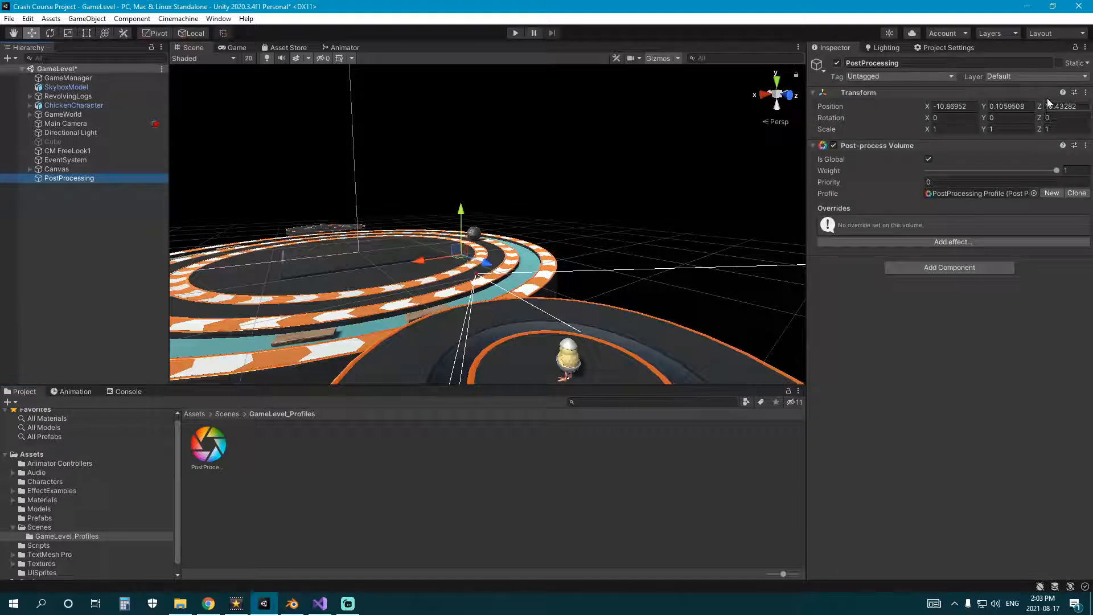
click(1036, 76)
click(1036, 202)
click(119, 205)
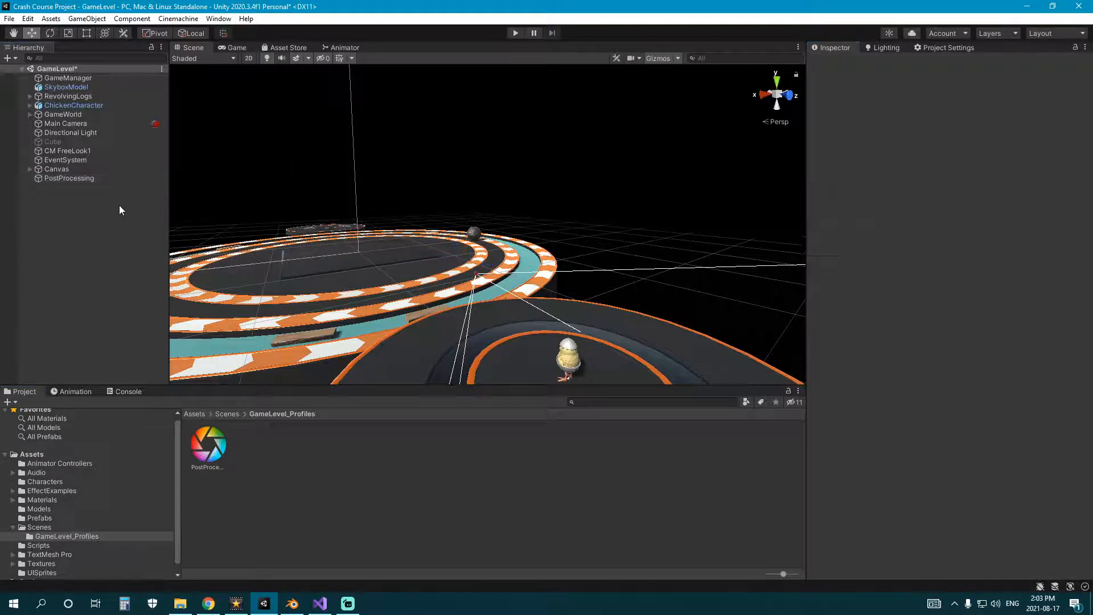
Step: Assign the Main Camera to the Post Processing layer
click(90, 114)
click(90, 96)
click(62, 115)
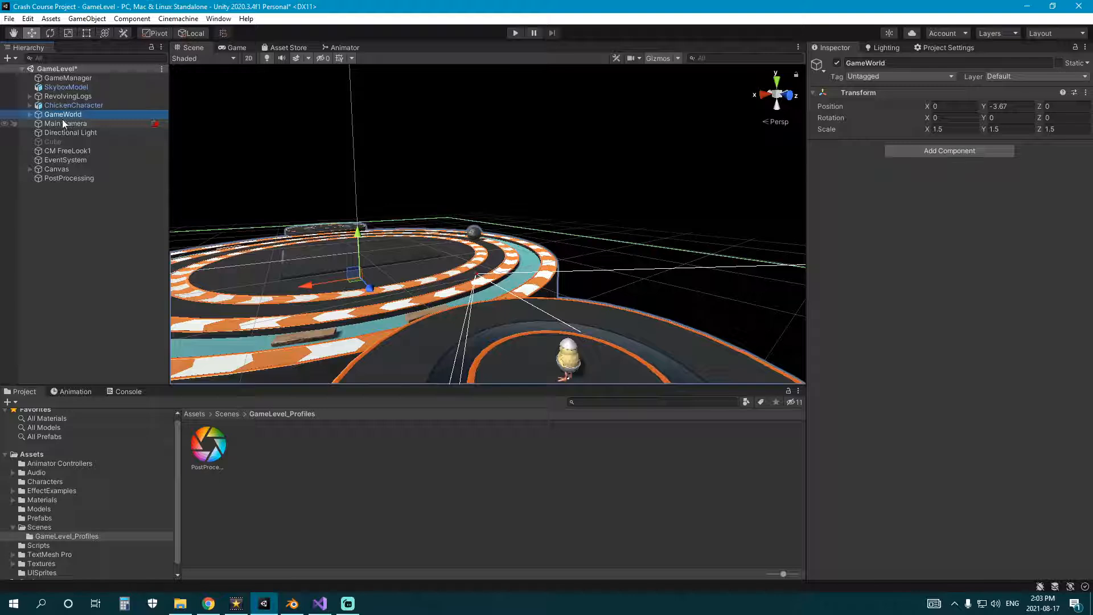
click(65, 123)
click(1018, 80)
click(1036, 203)
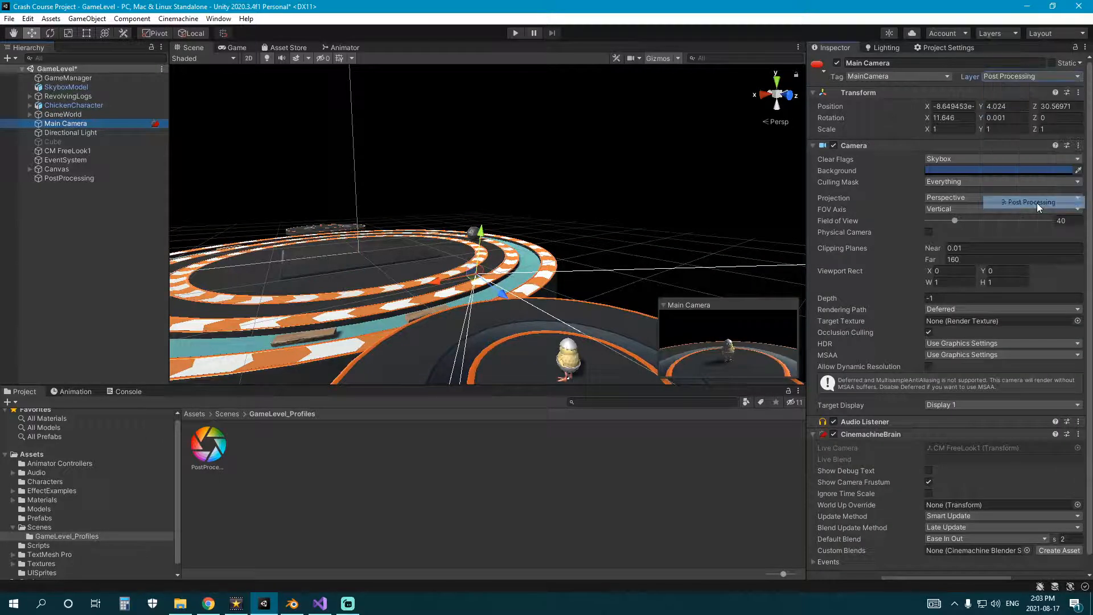
Step: Add a Post-process Layer component to the Main Camera and set its volume blending layer to Post Processing
scroll(917, 303, down, 1)
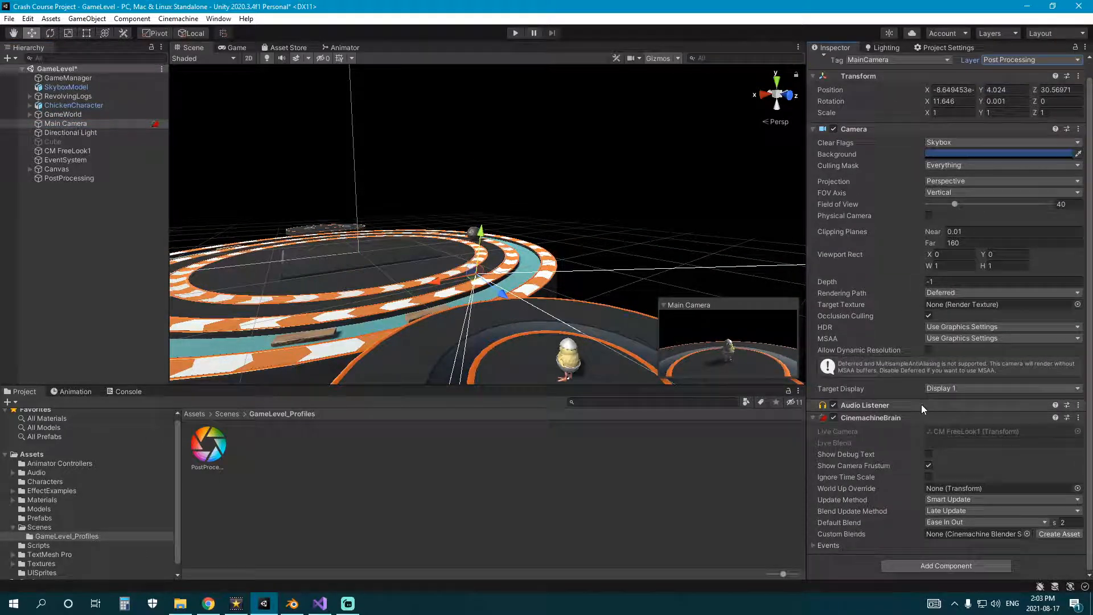
click(972, 564)
click(967, 459)
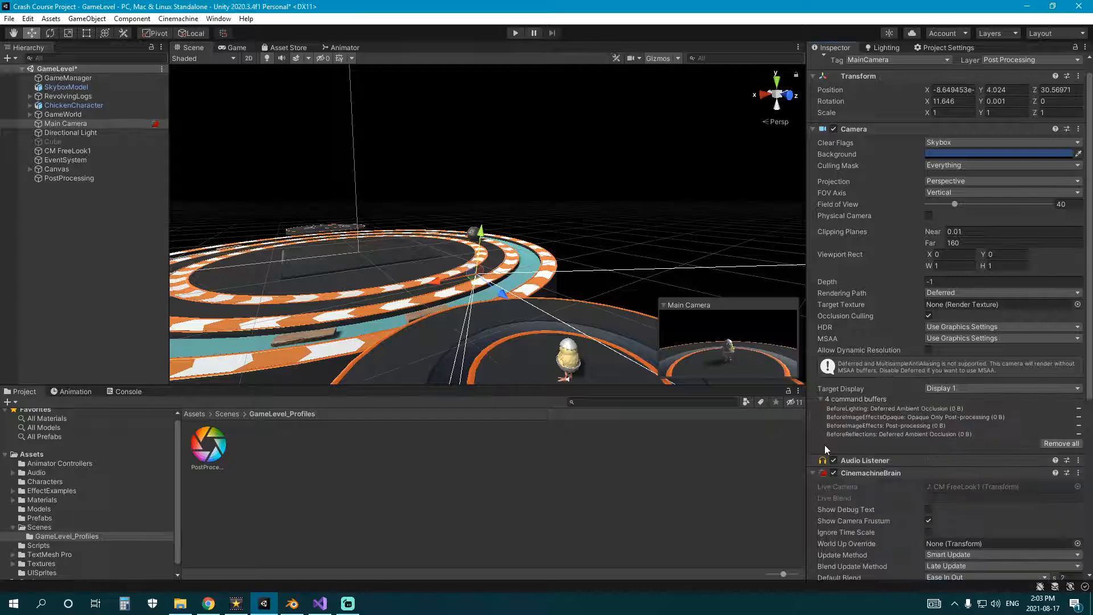
scroll(825, 445, down, 5)
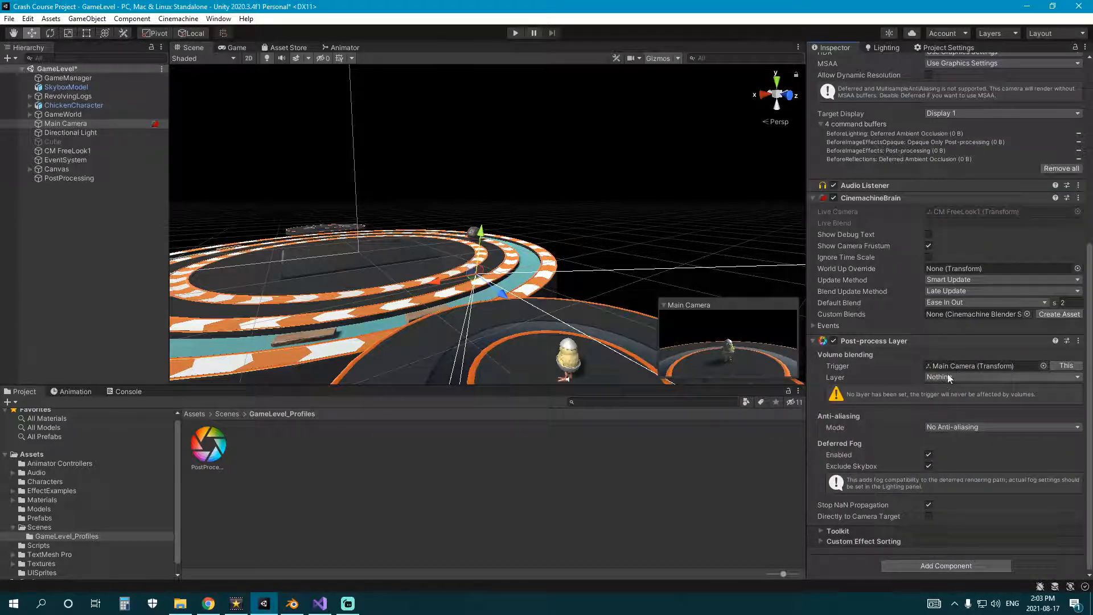
click(967, 377)
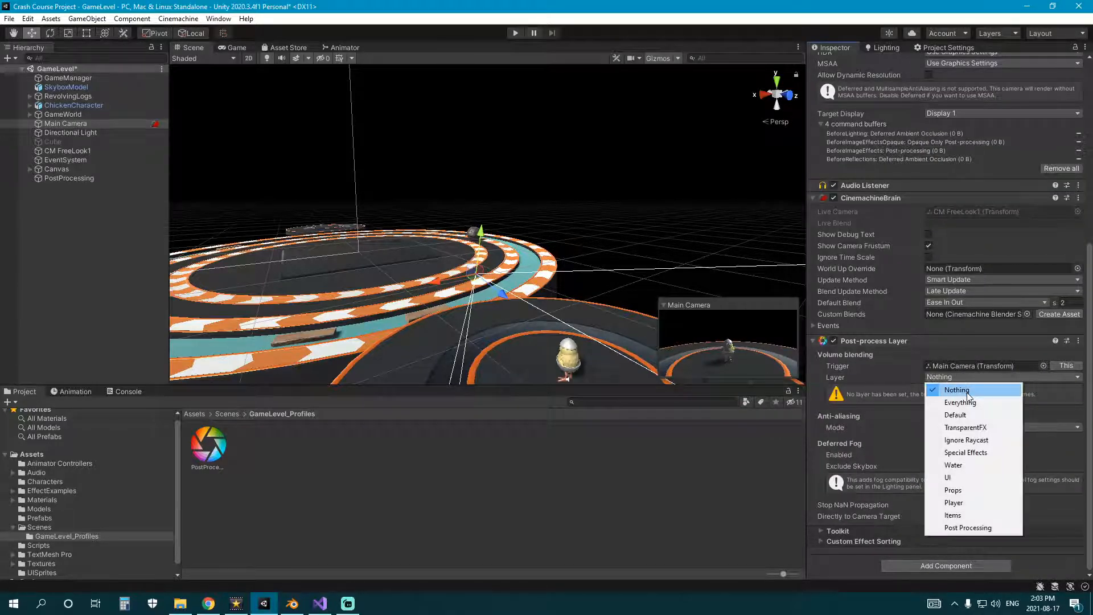
click(945, 528)
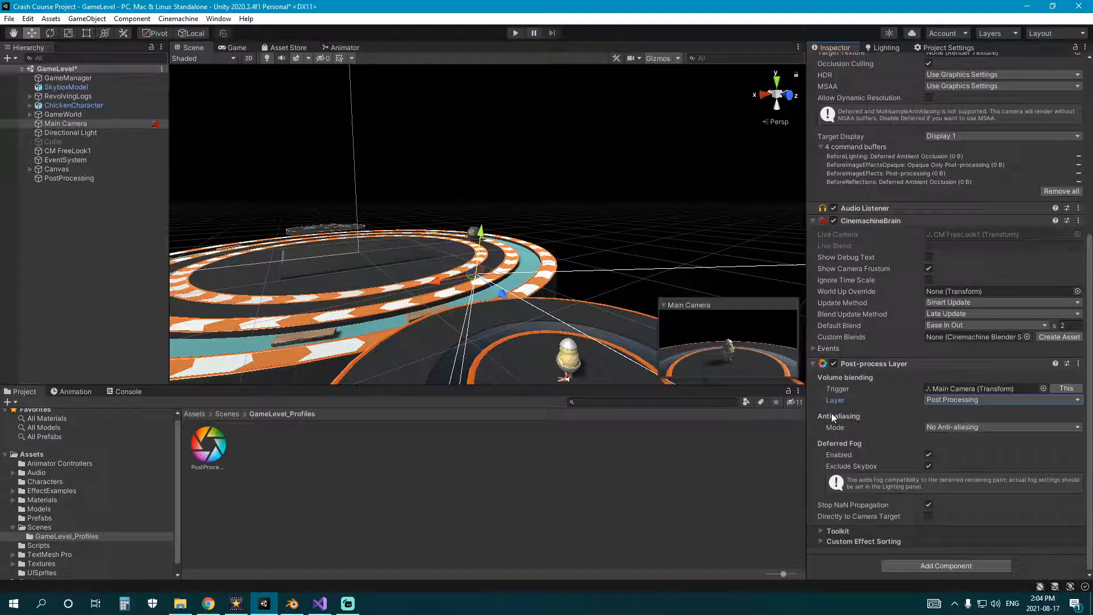
Step: Try Fast Approximate Anti-aliasing (FXAA) on the Main Camera's Post-process Layer and inspect the track edges in the scene
right_drag(471, 266, 545, 292)
middle_drag(545, 292, 674, 282)
scroll(390, 311, up, 3)
scroll(400, 312, up, 3)
middle_drag(400, 312, 426, 289)
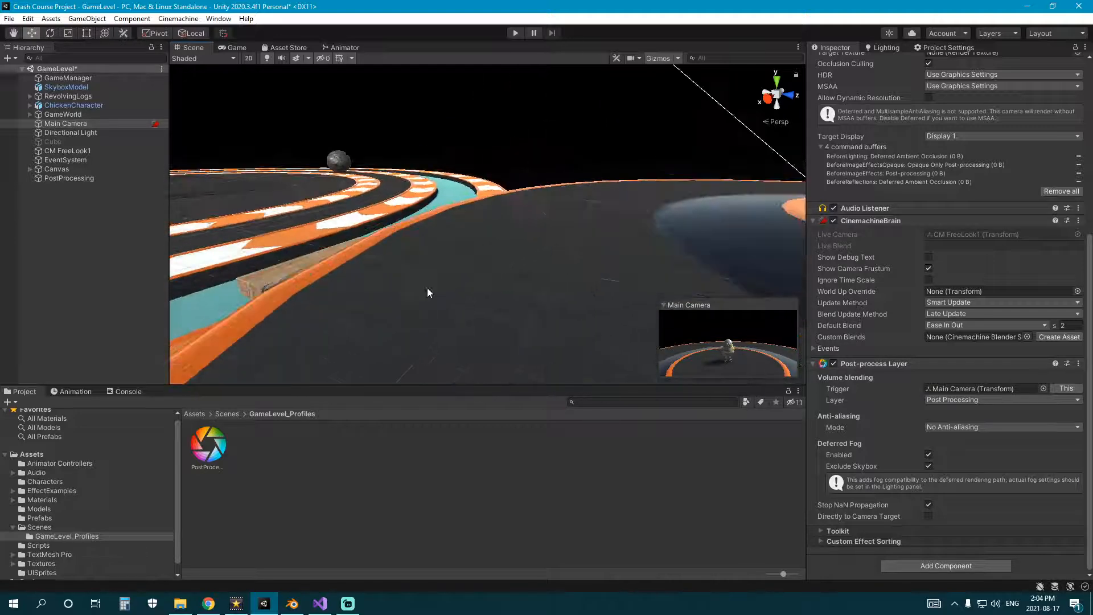
scroll(426, 289, up, 2)
middle_drag(287, 274, 438, 264)
click(956, 426)
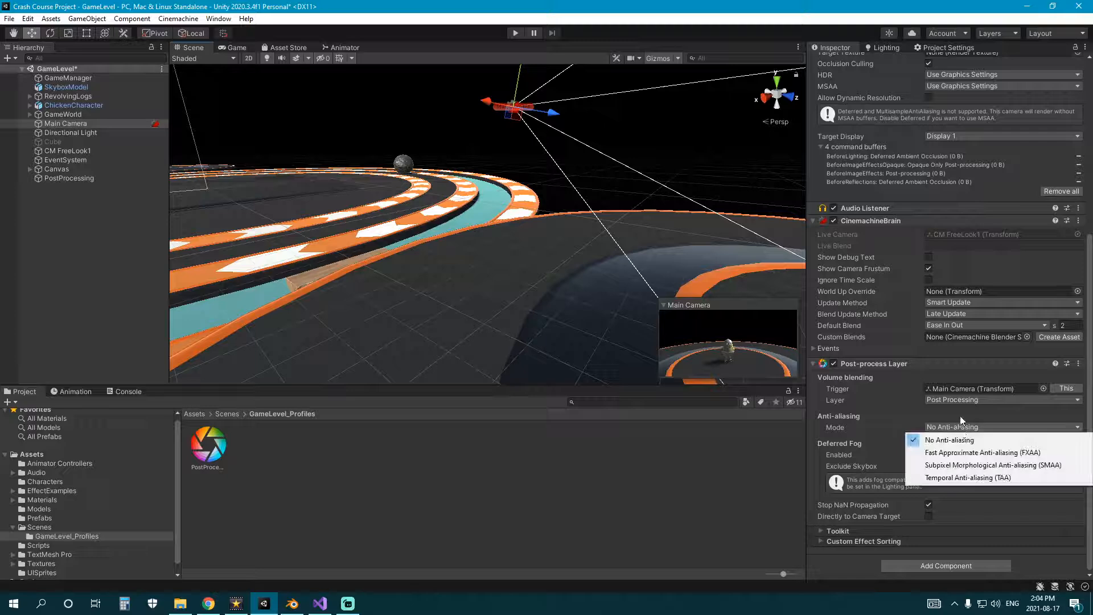
click(968, 453)
scroll(442, 281, up, 3)
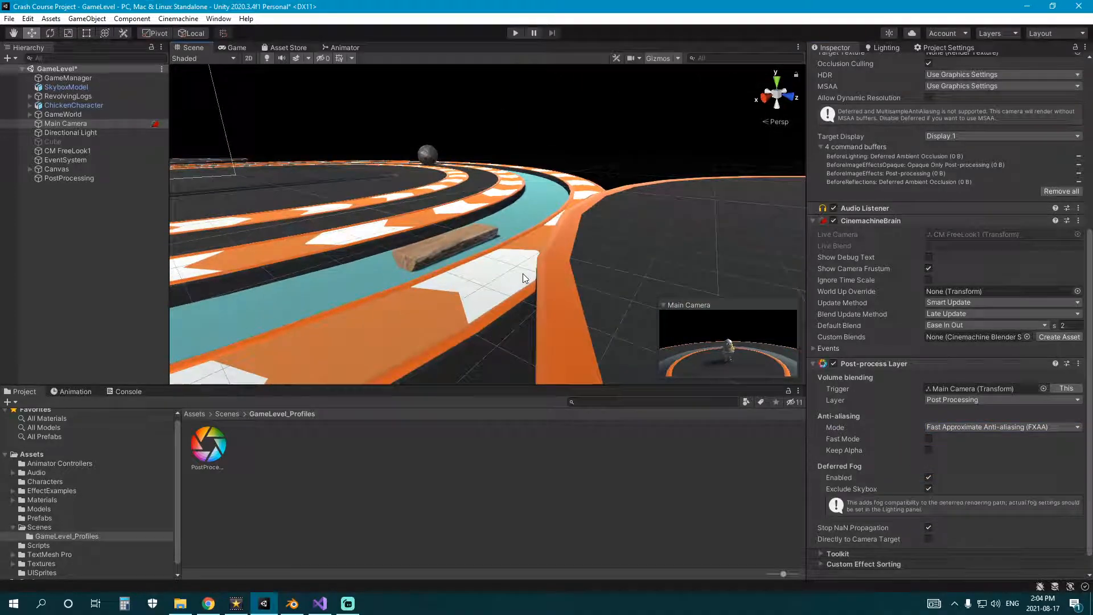
Step: Set the Post-process Layer's anti-aliasing mode to Temporal Anti-aliasing (TAA) and show the Game view
click(968, 424)
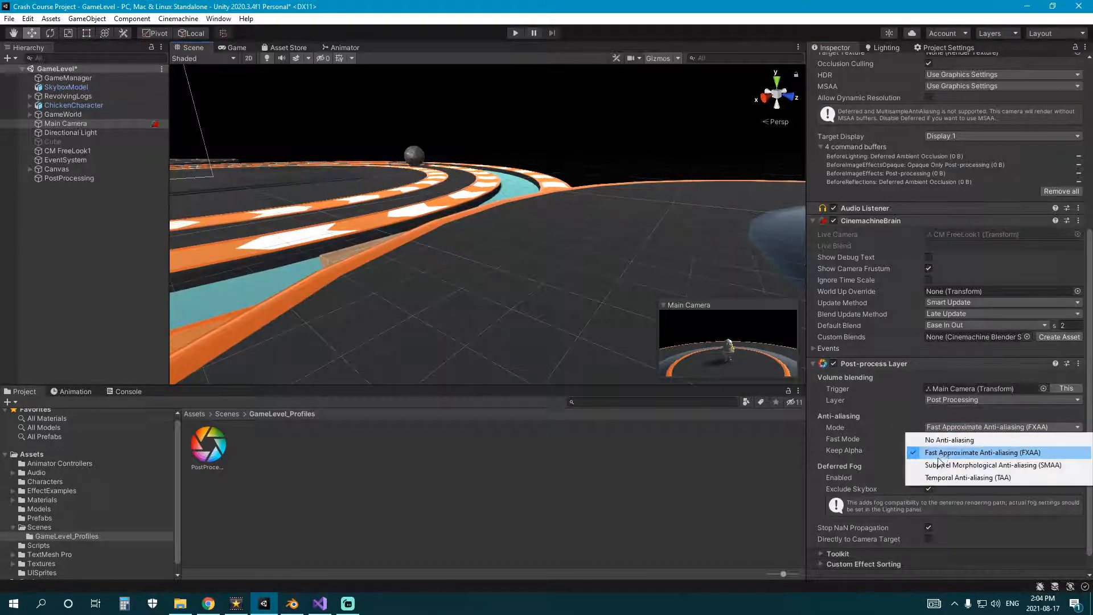
click(982, 479)
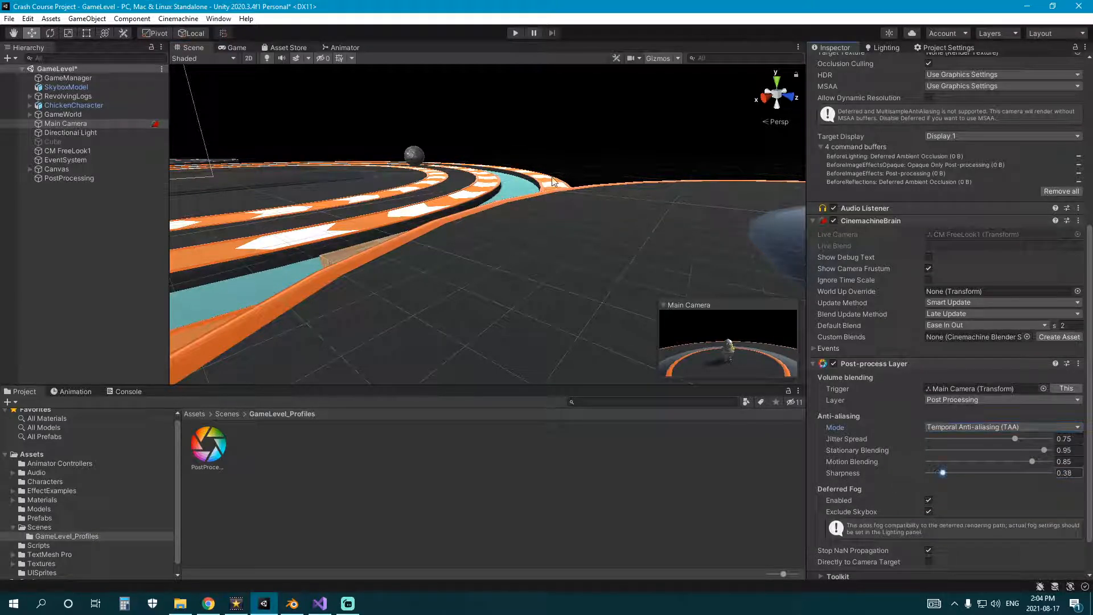
click(234, 47)
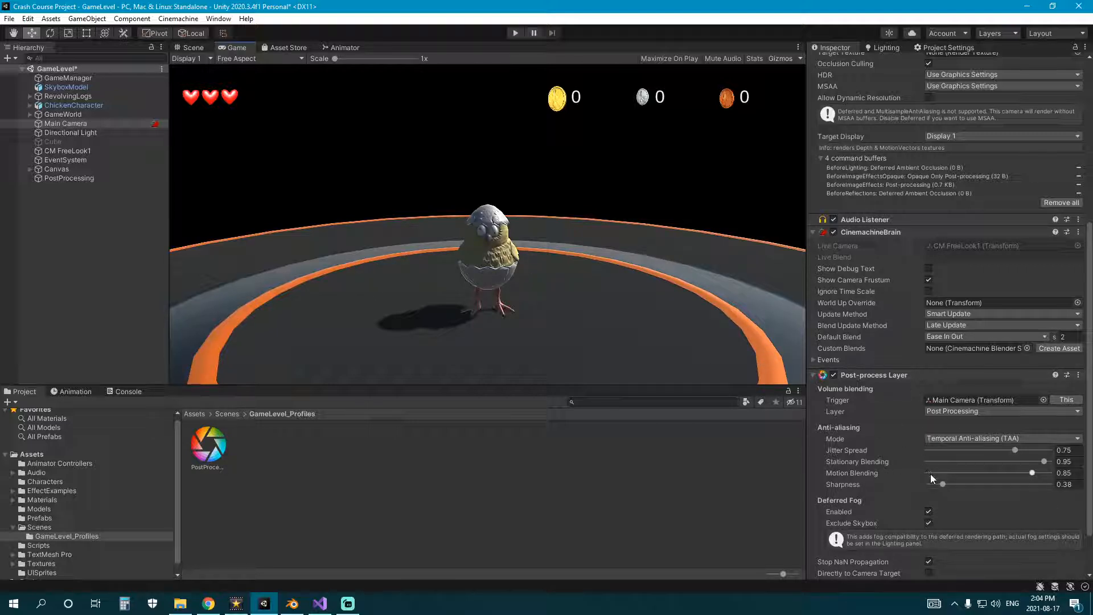
Step: Test the temporal anti-aliasing sliders against the Game view, ending with motion blending at 0.85 and sharpness at 0
mouse_move(944, 485)
mouse_down()
mouse_move(1000, 488)
mouse_move(907, 487)
mouse_move(950, 499)
mouse_up()
drag(1032, 472, 945, 476)
click(1073, 473)
text(0.)
drag(936, 486, 974, 483)
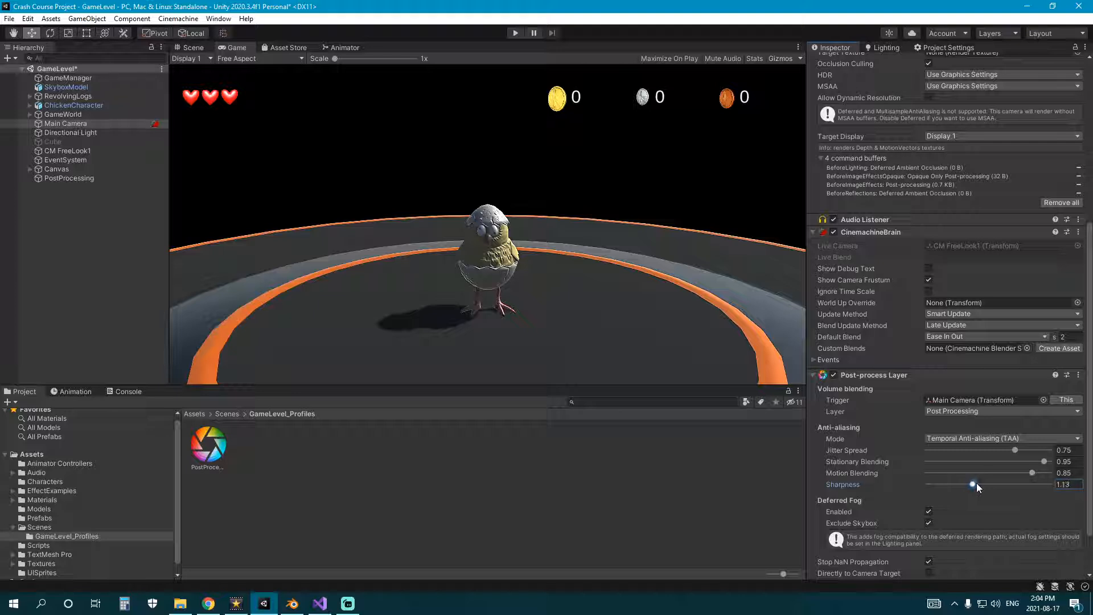
drag(1053, 481, 1067, 477)
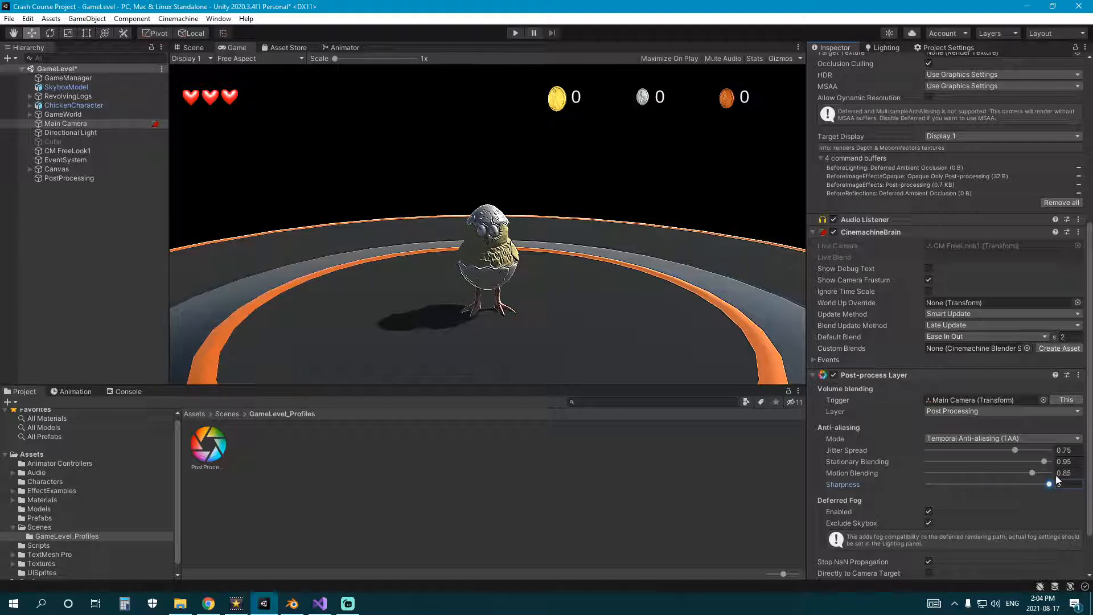
drag(963, 480, 909, 482)
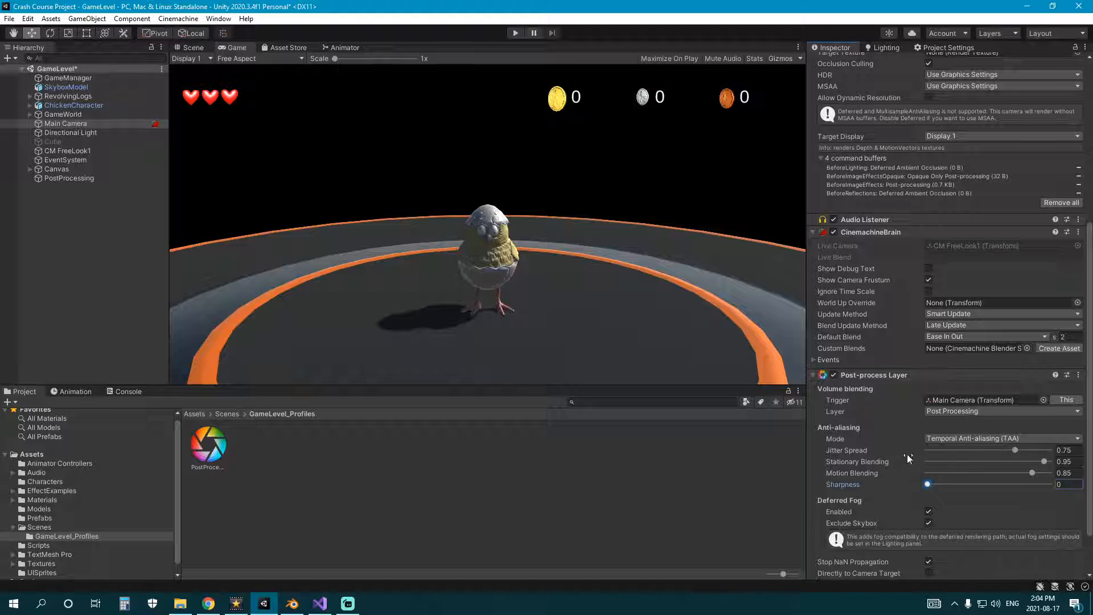
Step: Try the Post-process Layer without Deferred Fog, check the environment fog settings, and leave Deferred Fog enabled
scroll(870, 501, down, 3)
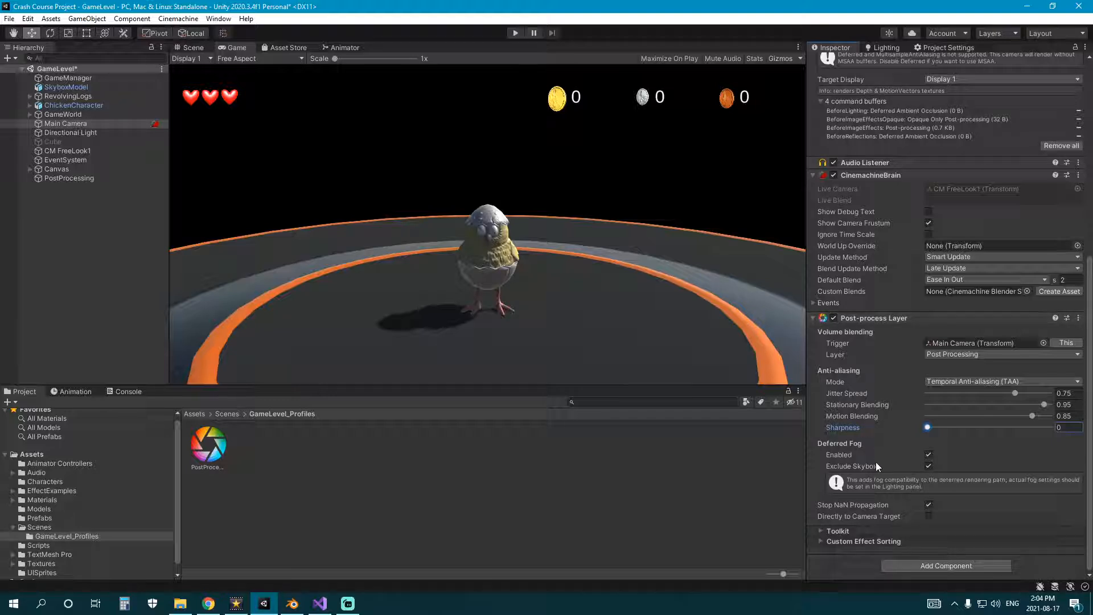
click(929, 455)
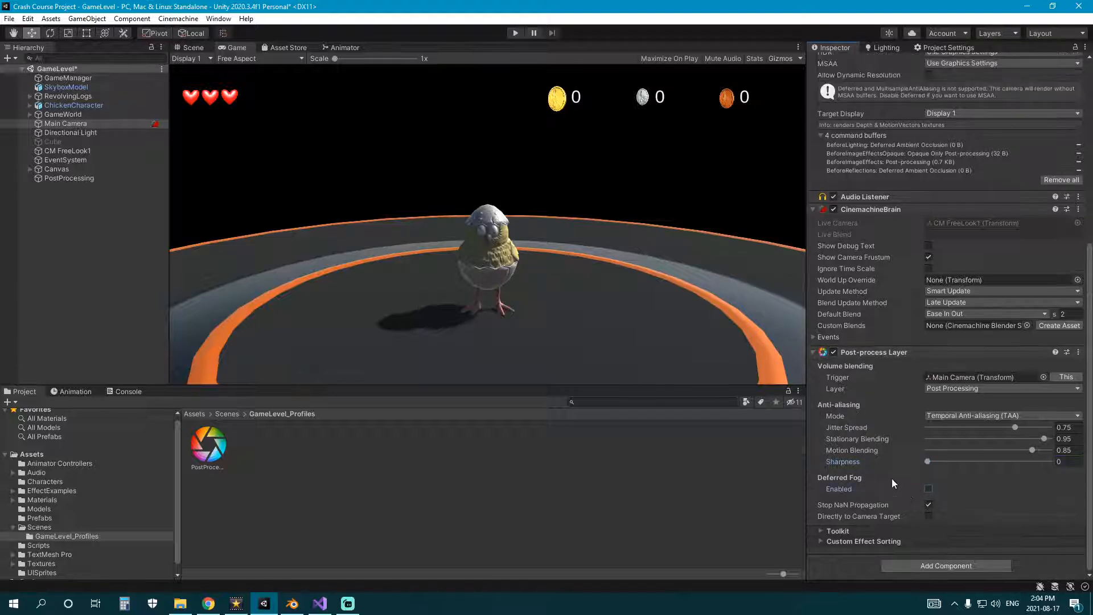
click(928, 488)
click(928, 488)
click(883, 47)
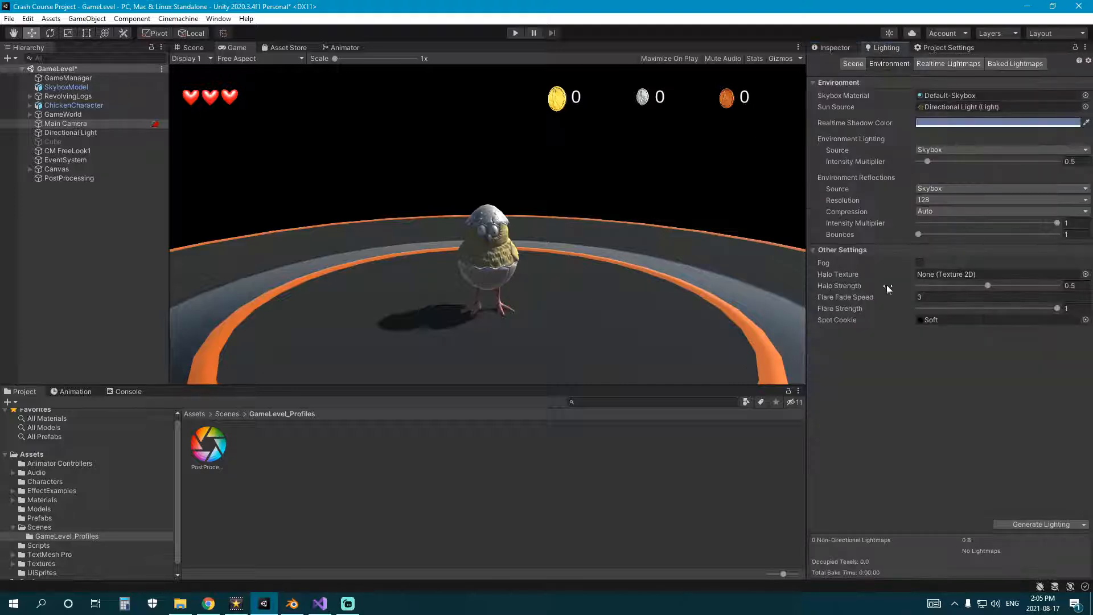
click(833, 48)
click(928, 488)
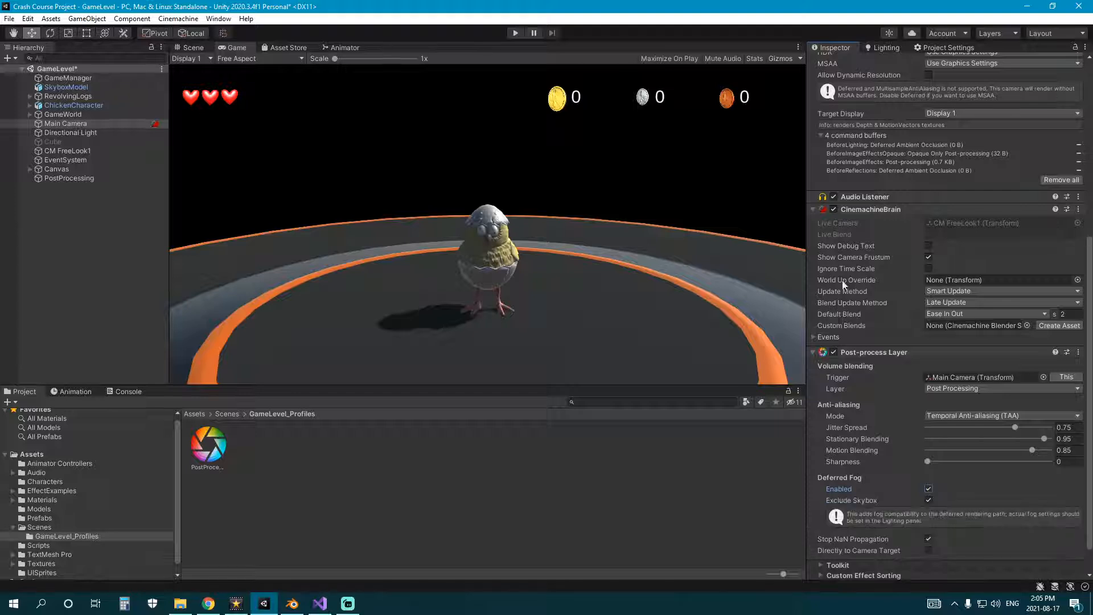
Step: Try enabling fog in the environment lighting settings and raise its density while viewing the track in the scene
click(882, 48)
click(919, 263)
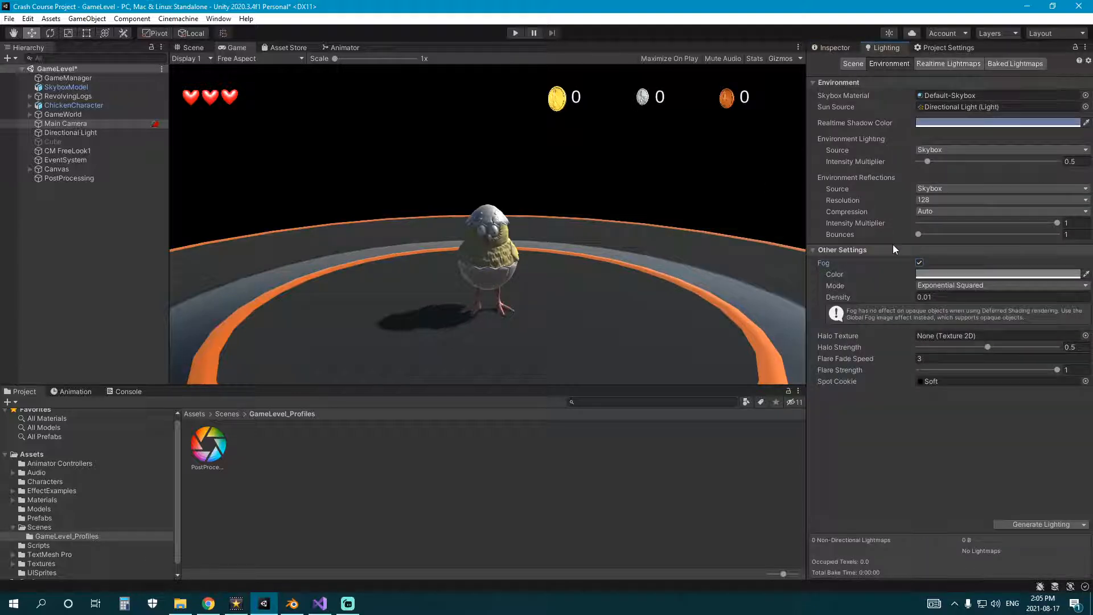
click(193, 48)
right_drag(598, 207, 466, 173)
scroll(466, 173, down, 2)
middle_drag(466, 173, 516, 212)
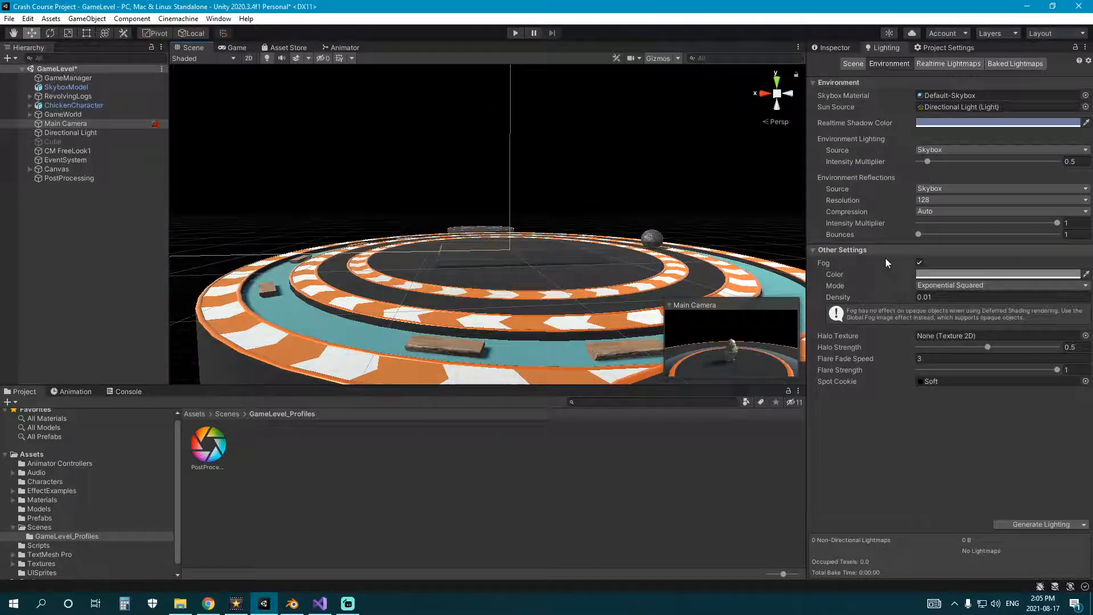
mouse_move(906, 296)
mouse_down()
mouse_move(938, 298)
mouse_move(925, 292)
mouse_up()
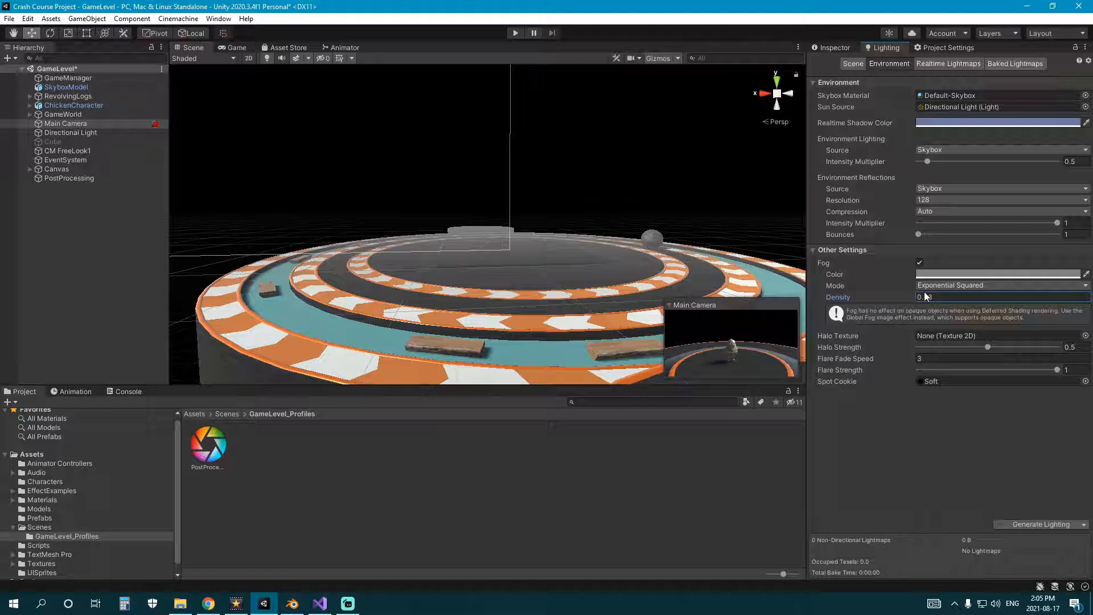
right_drag(566, 230, 791, 239)
Step: Turn off Exclude Skybox for Deferred Fog on the Main Camera's Post-process Layer and inspect the scene
click(852, 50)
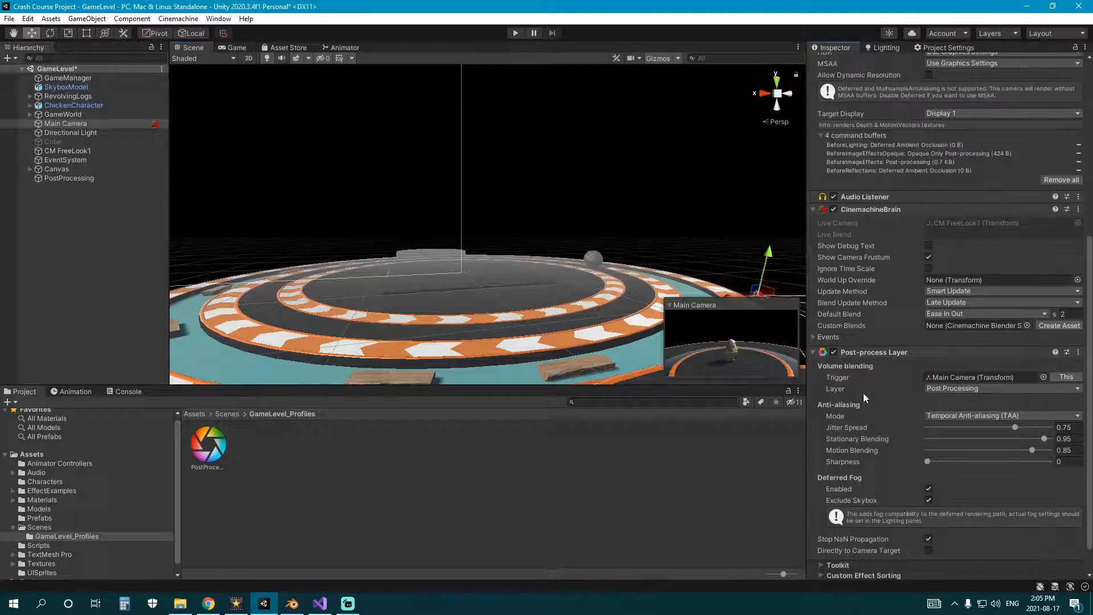
scroll(863, 393, down, 2)
click(929, 465)
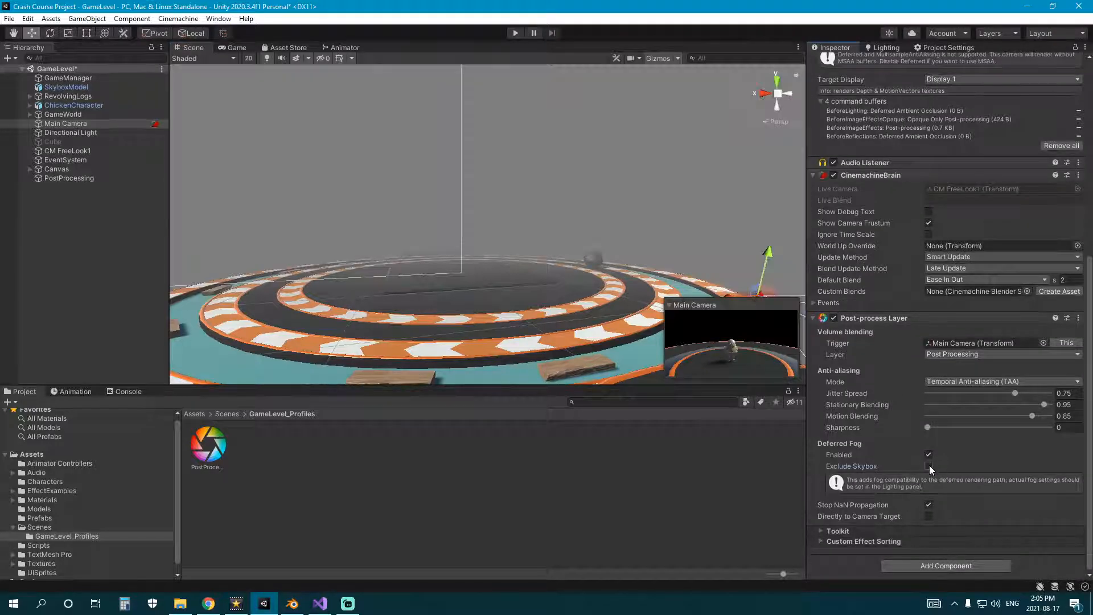
middle_drag(512, 288, 577, 261)
right_drag(577, 261, 750, 279)
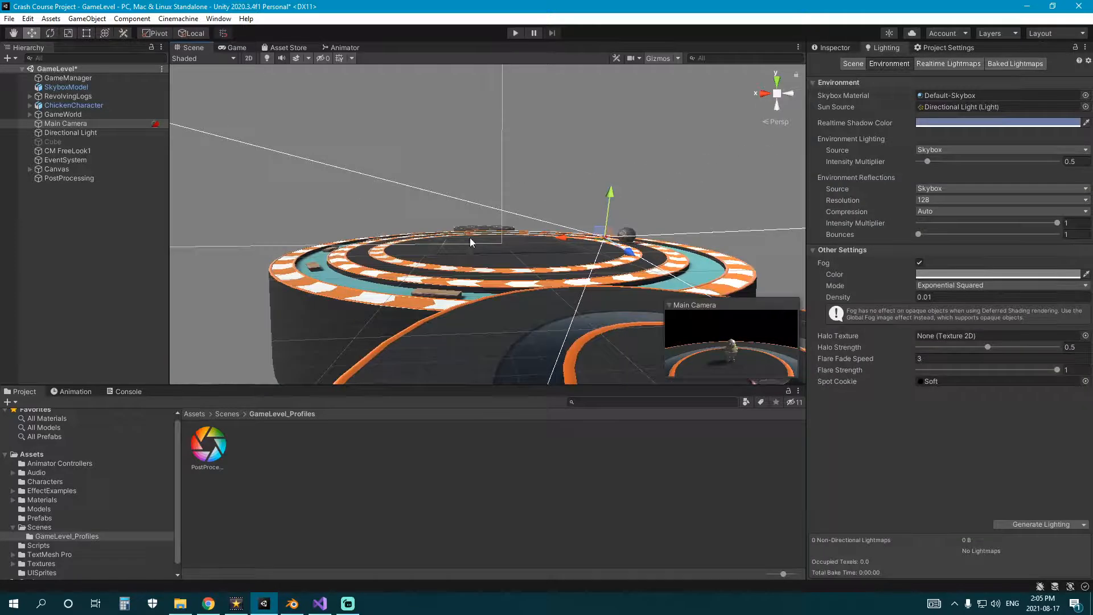
Step: Try a muted green fog color with a density of 0.1 in the environment lighting settings
middle_drag(470, 238, 382, 241)
right_drag(382, 240, 797, 243)
click(956, 274)
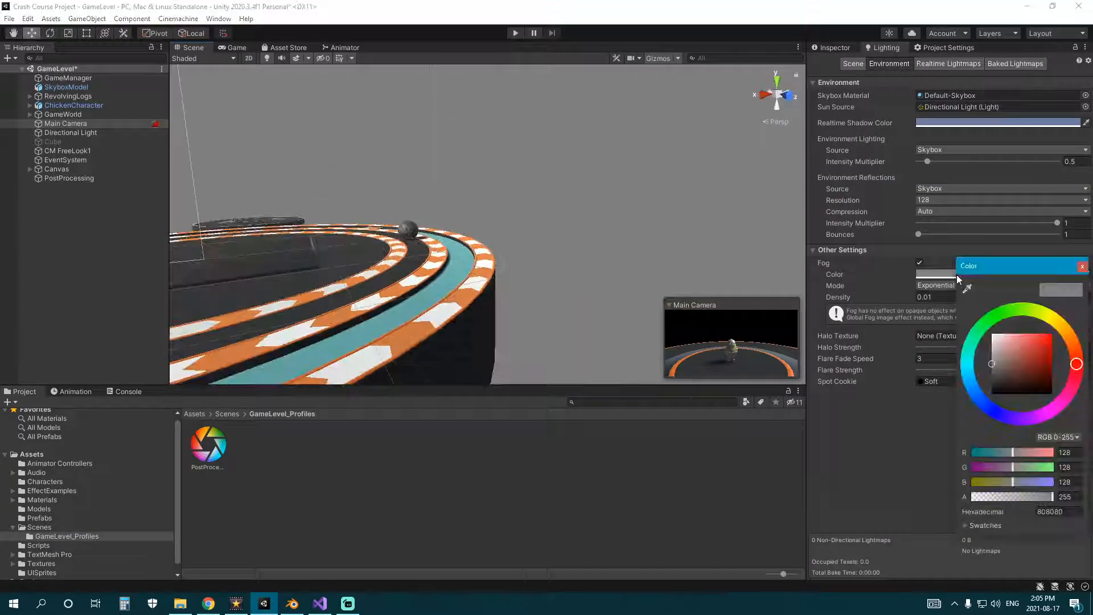
click(989, 330)
mouse_move(1020, 354)
mouse_down()
mouse_move(1019, 367)
mouse_move(1007, 363)
mouse_up()
right_drag(797, 309, 726, 271)
middle_drag(725, 271, 576, 236)
right_drag(576, 236, 506, 228)
drag(914, 296, 918, 299)
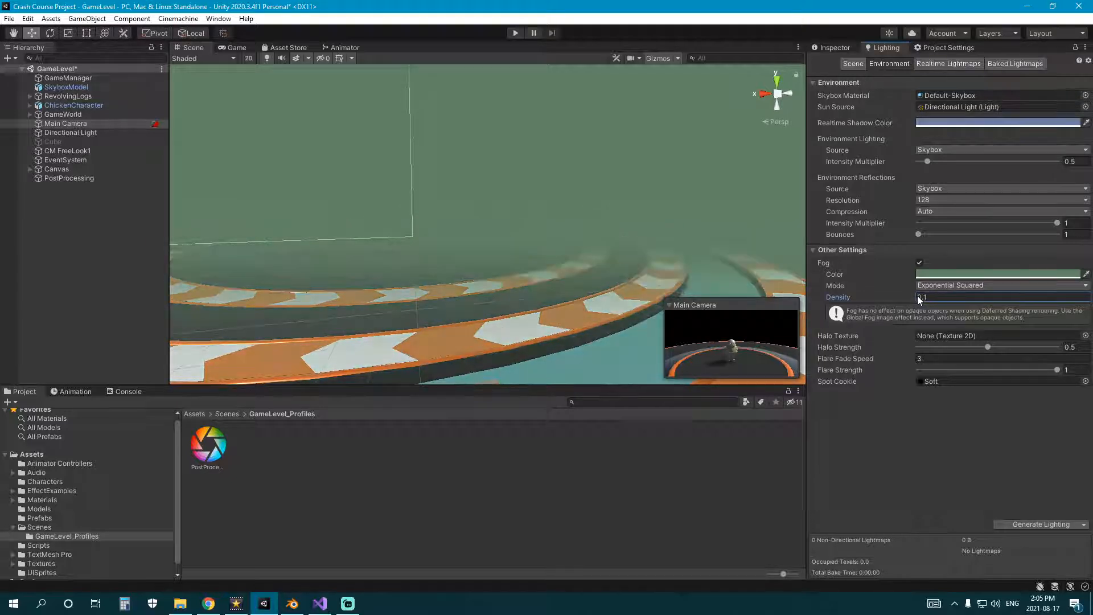
Step: Disable fog in the environment lighting settings and save the scene
click(918, 263)
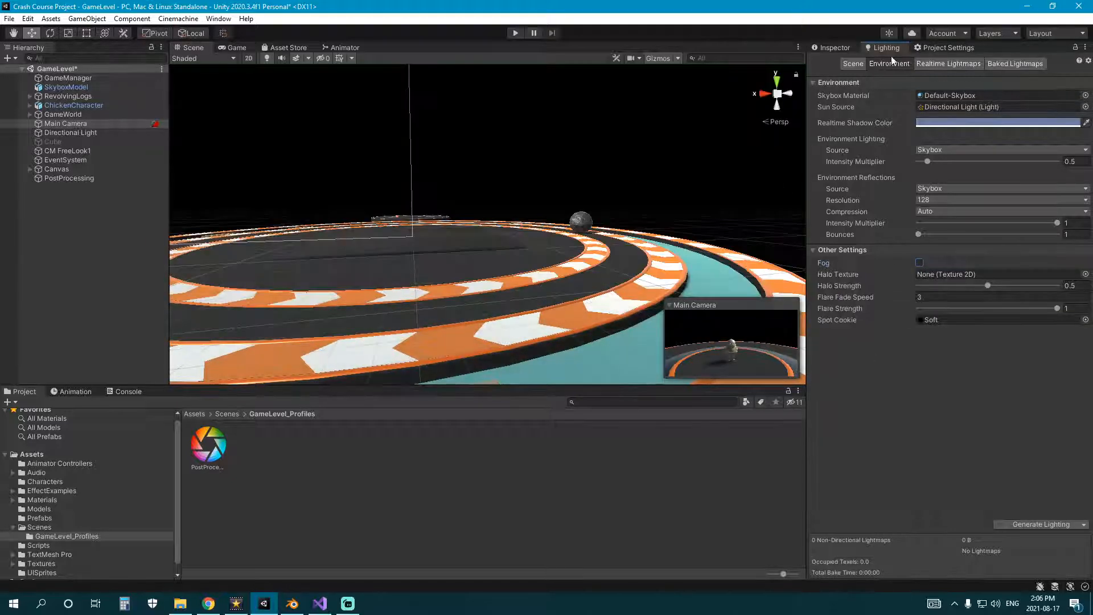
click(842, 49)
click(576, 467)
right_drag(570, 267, 432, 238)
key(ctrl+s)
Step: Add an Ambient Occlusion effect to the PostProcessing object's Post-process Volume
click(68, 178)
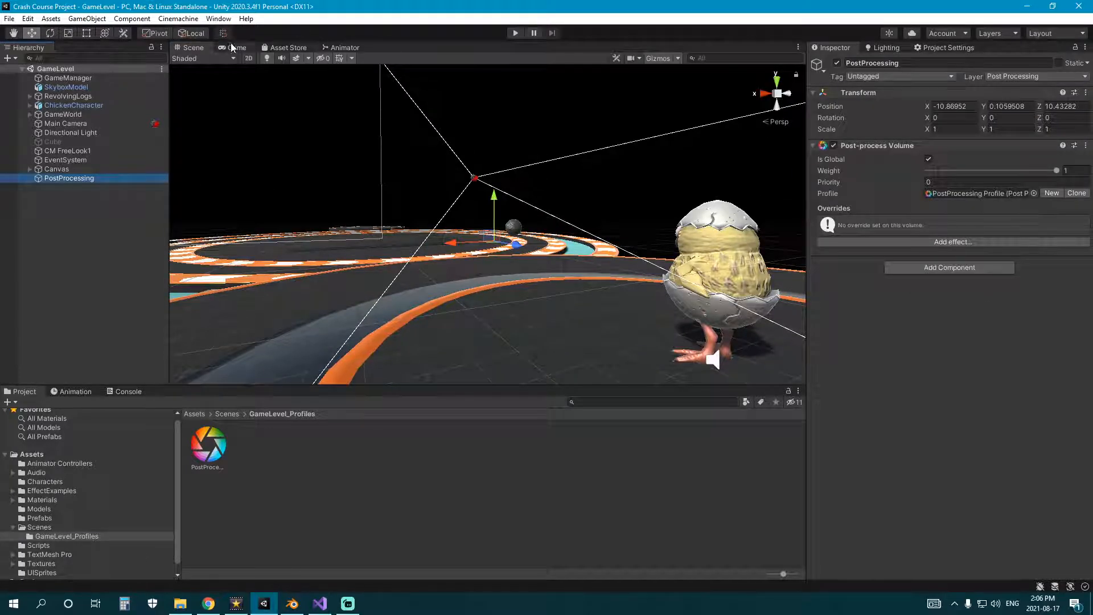
click(993, 245)
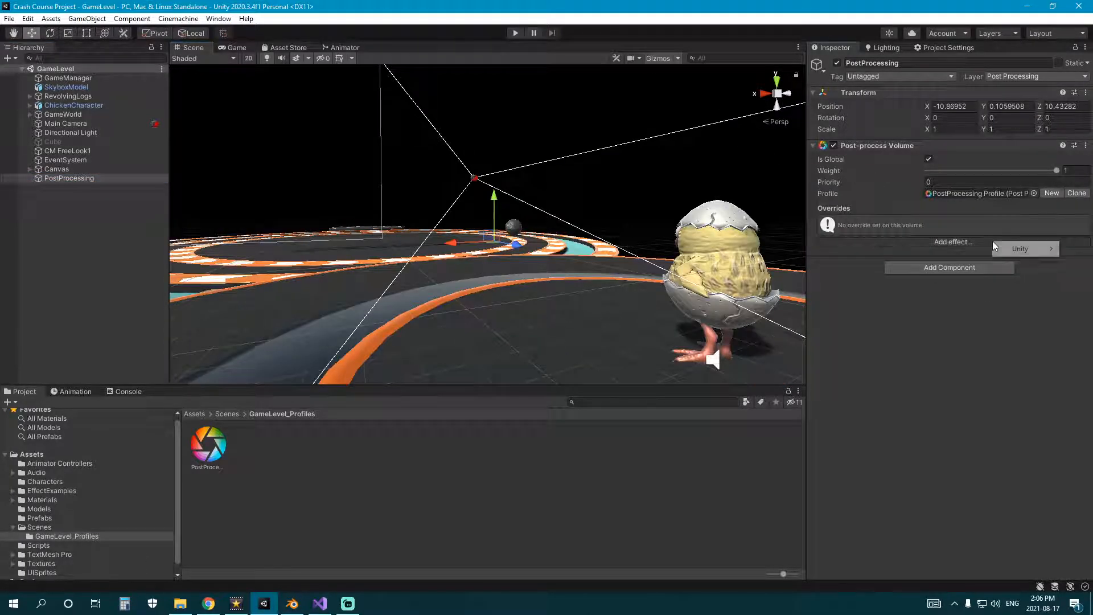
mouse_move(1019, 249)
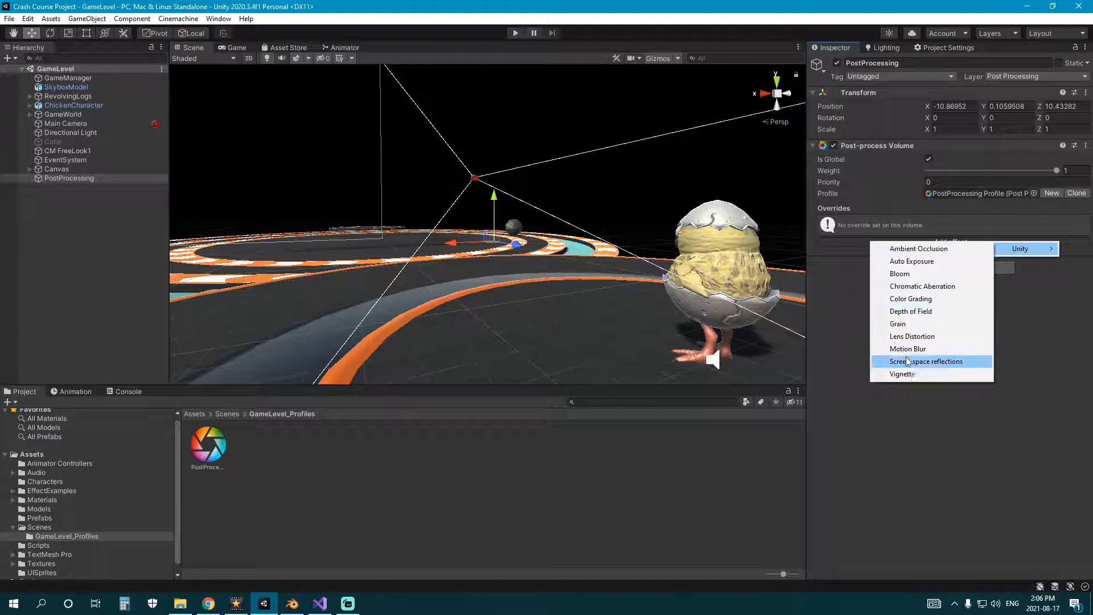
click(910, 249)
Step: Enable the Ambient Occlusion overrides for mode, intensity, thickness modifier and color, leave Ambient Only off, and raise intensity to about 0.8
click(817, 221)
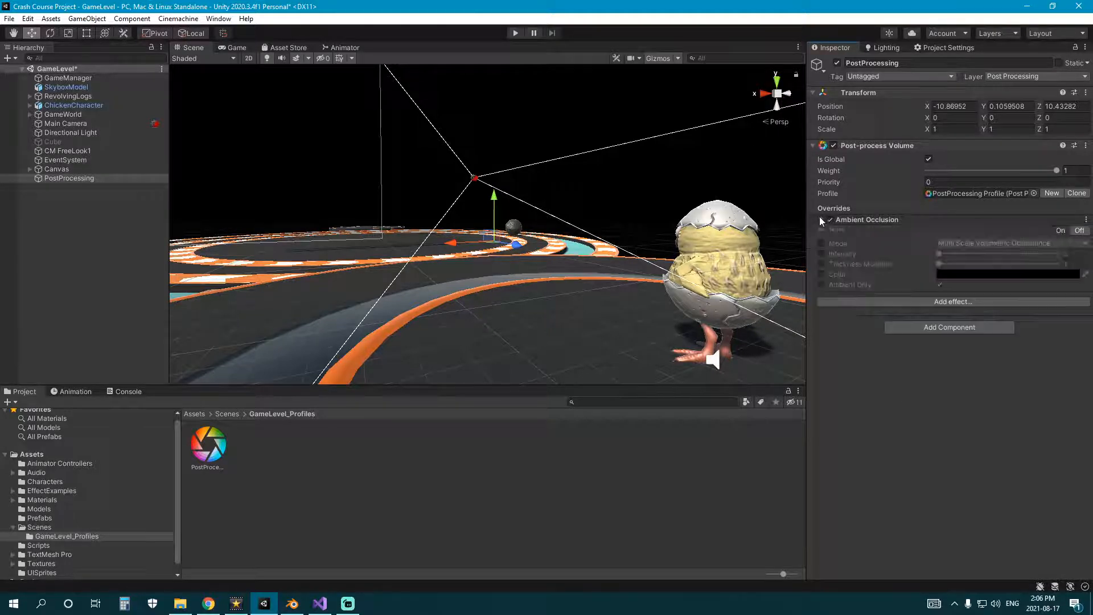
click(821, 275)
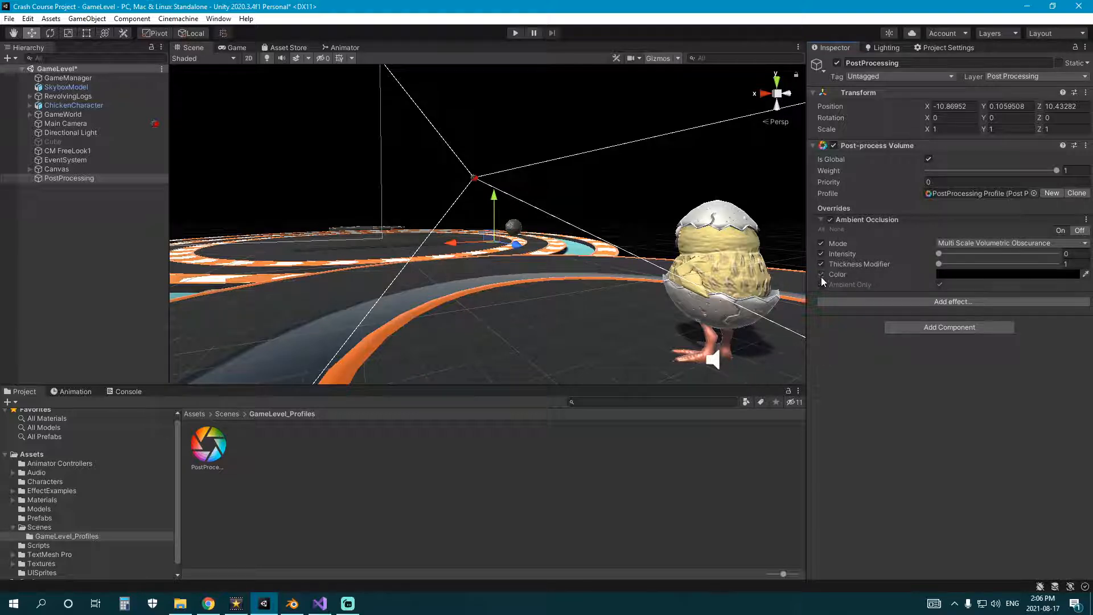
click(821, 284)
click(233, 48)
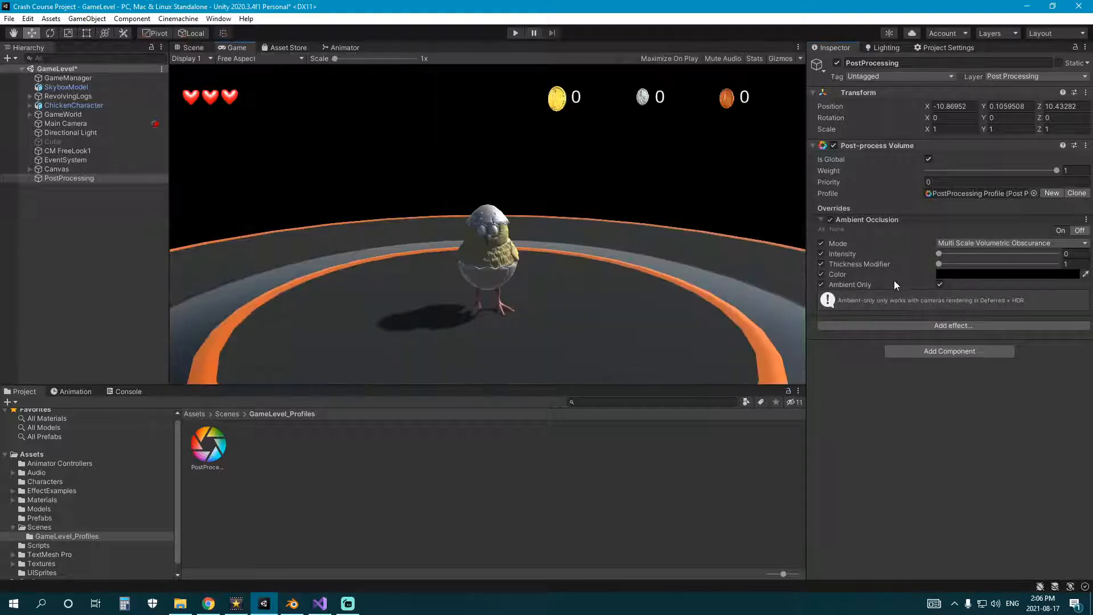
click(821, 285)
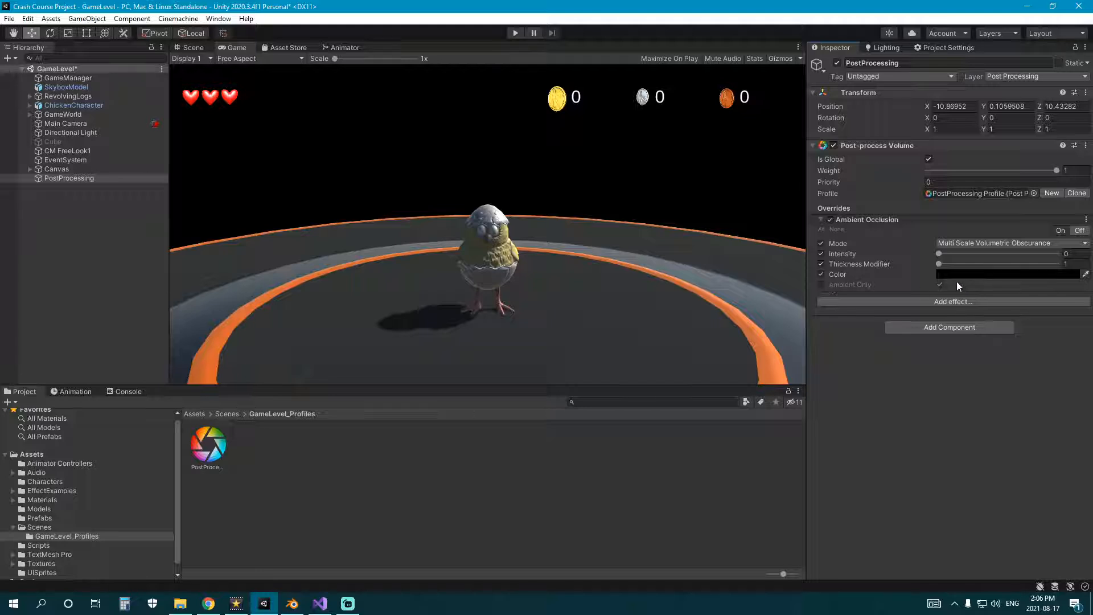
drag(939, 254, 970, 254)
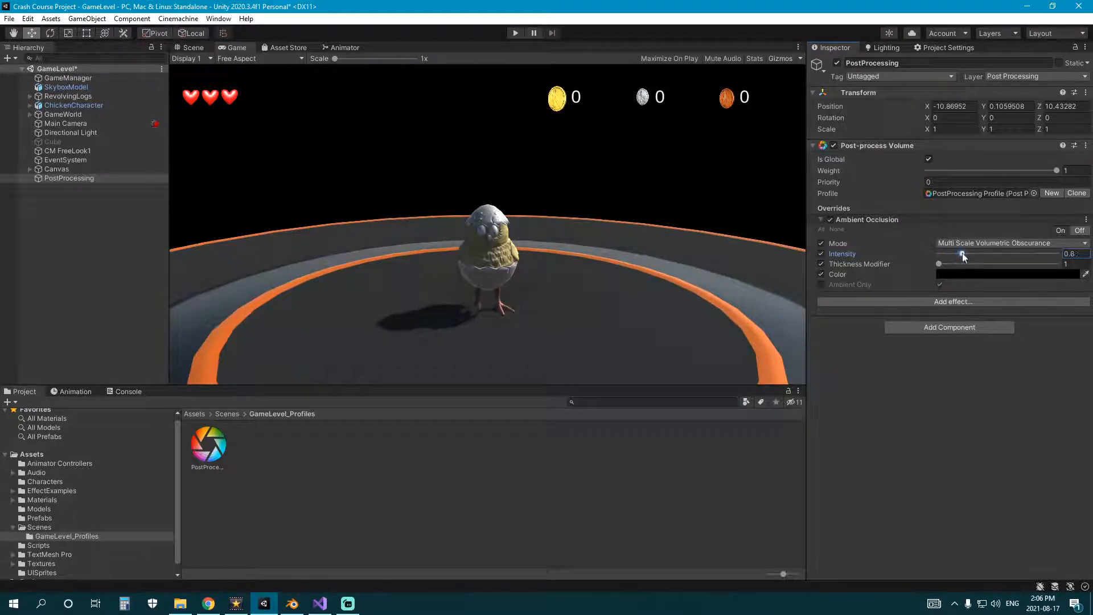
Step: Set the Ambient Occlusion intensity to 1.5 on the PostProcessing volume
drag(980, 259, 937, 259)
drag(962, 257, 978, 258)
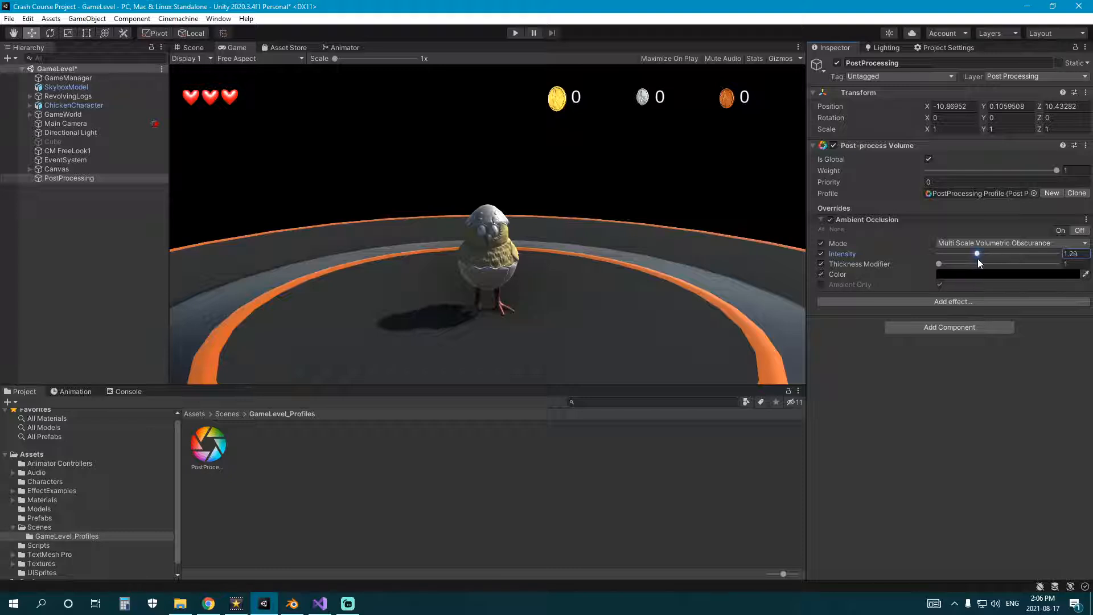
drag(978, 259, 972, 259)
click(1078, 256)
text(1.5)
key(Tab)
Step: Try Scalable Ambient Obscurance as the Ambient Occlusion mode and switch back to Multi Scale Volumetric Obscurance
click(966, 244)
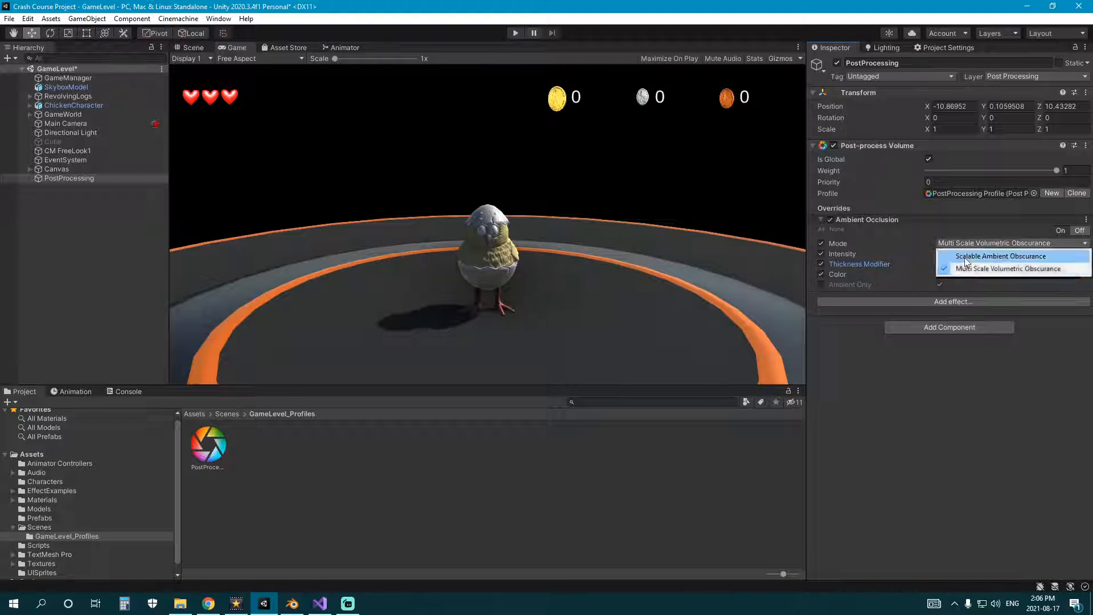
click(968, 257)
click(958, 245)
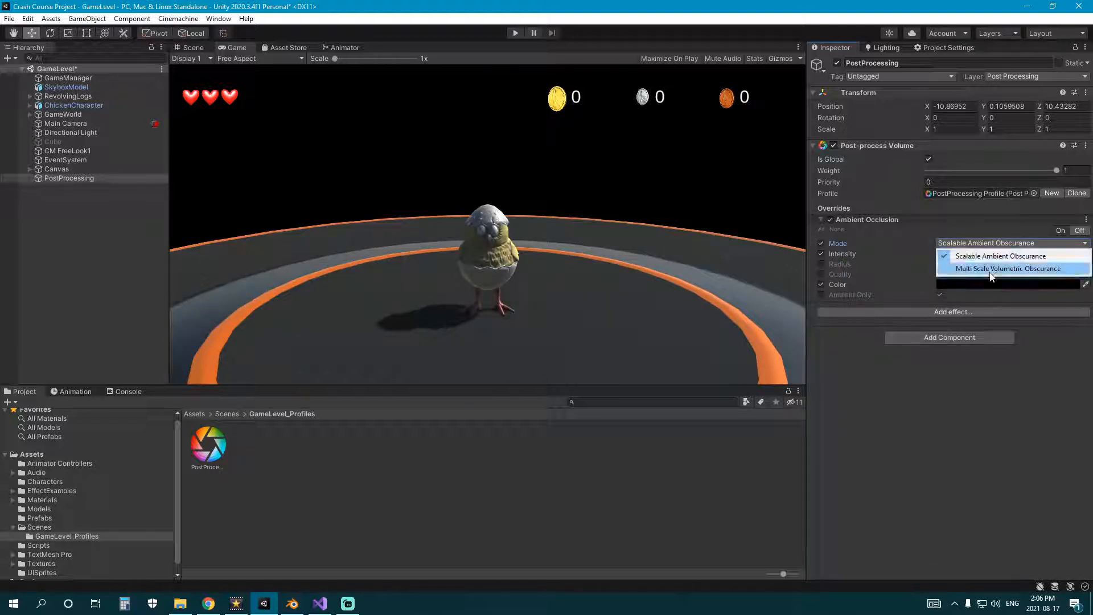
click(991, 268)
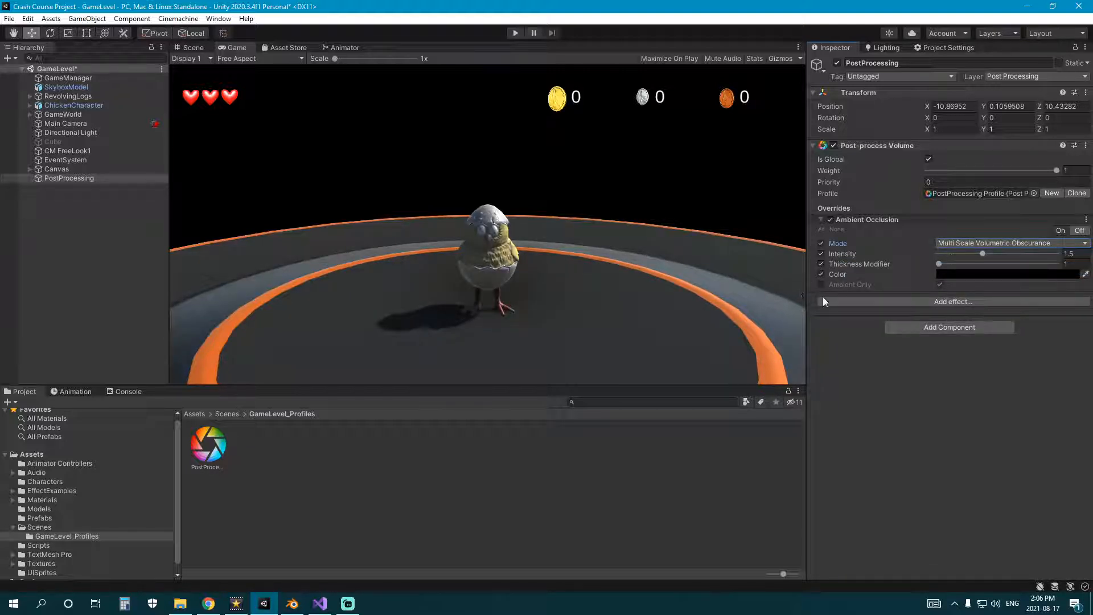
Step: Play-test the level, running the chicken around the platform to check the ambient occlusion and motion ghosting, and stop the game
click(515, 33)
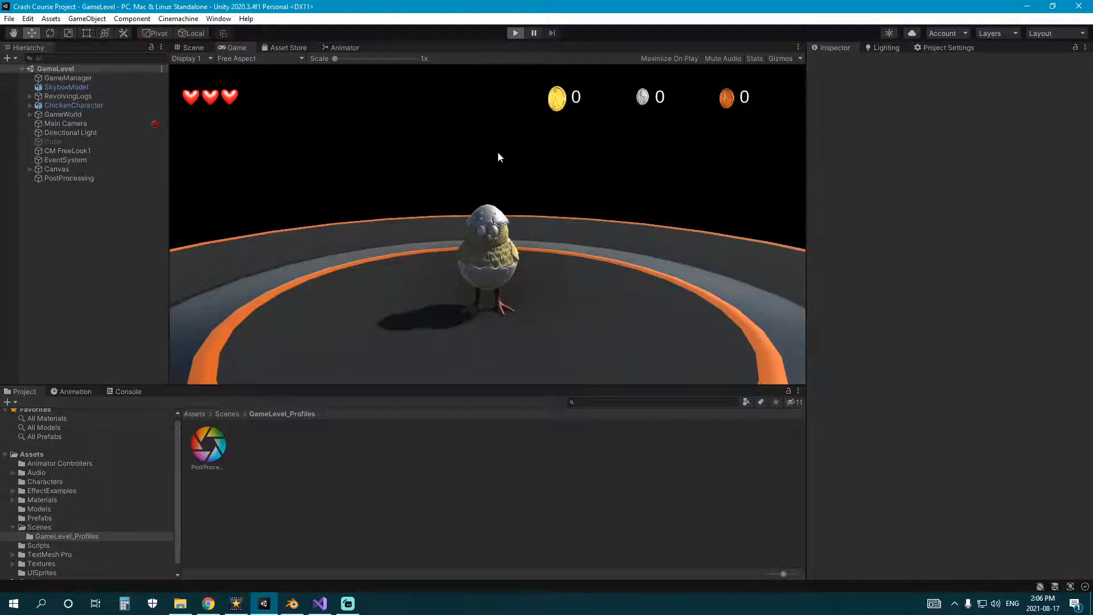
key(w)
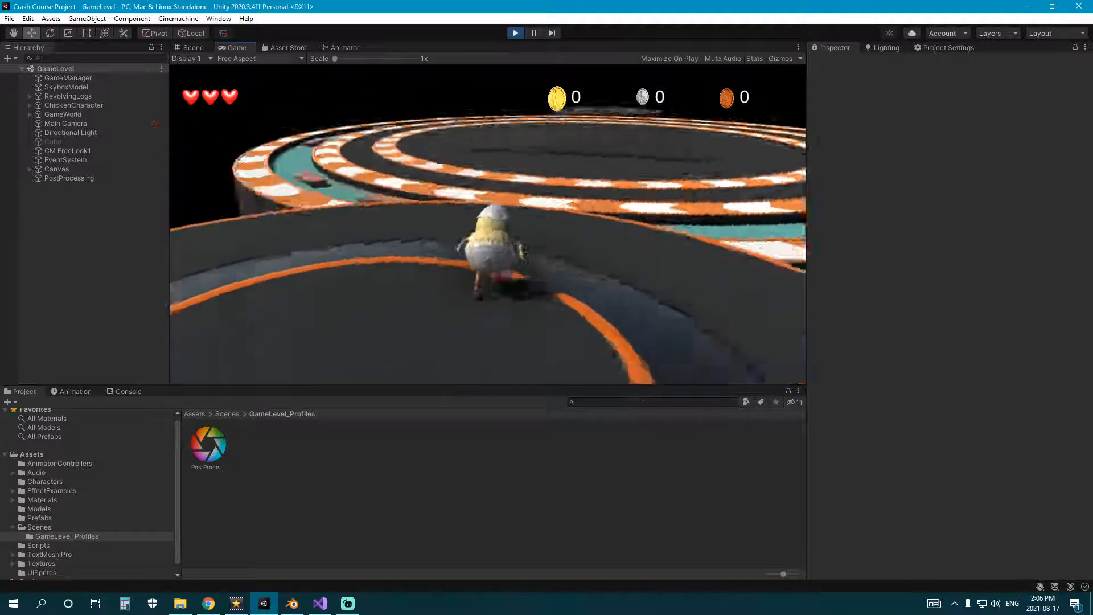
key(a)
key(w)
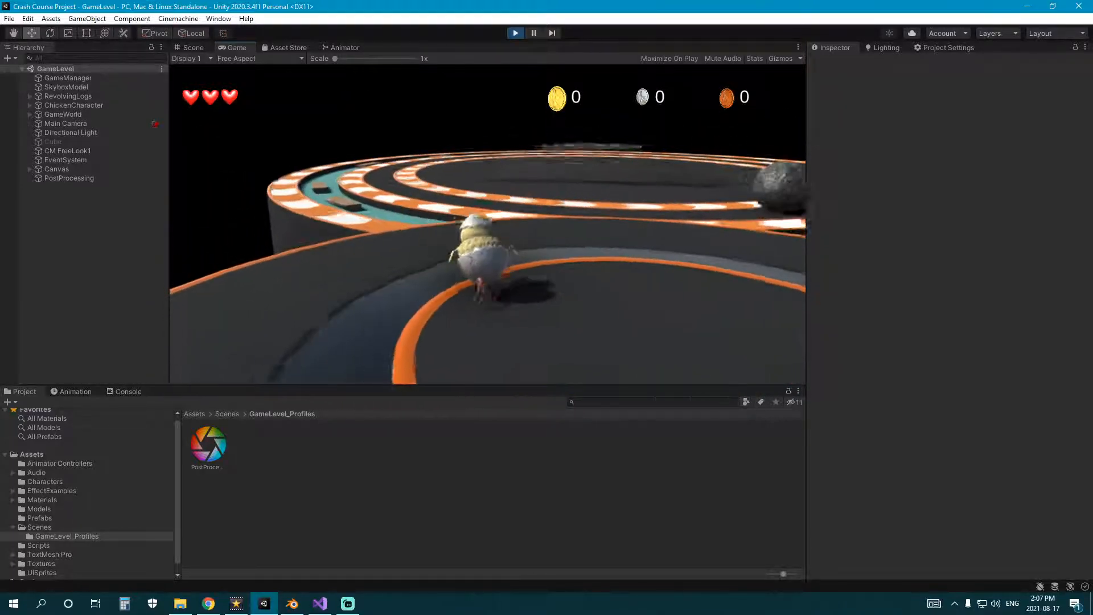
key(w)
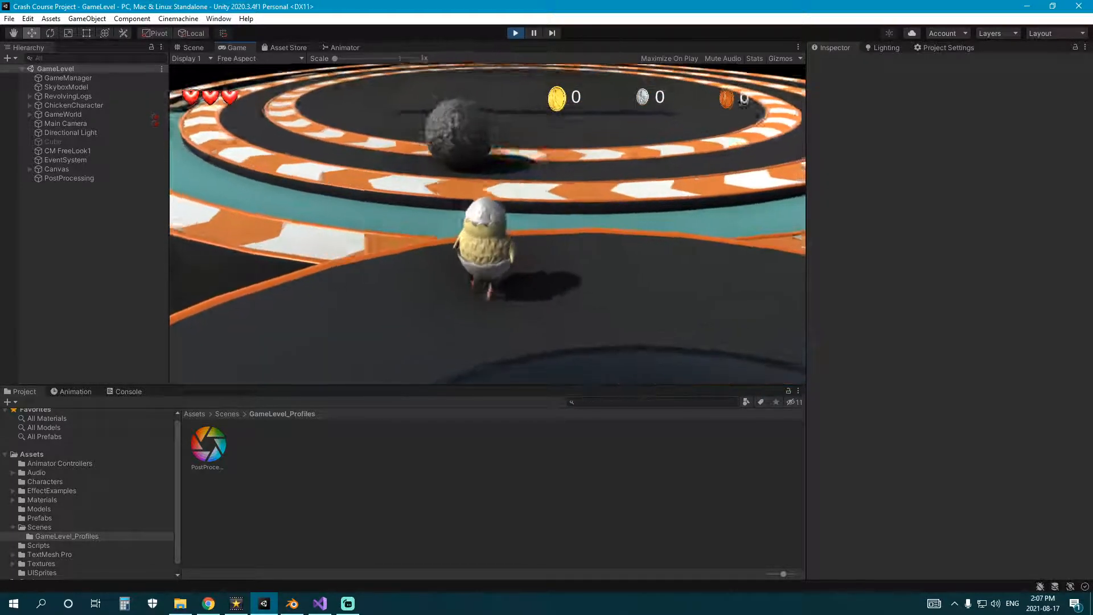
key(w)
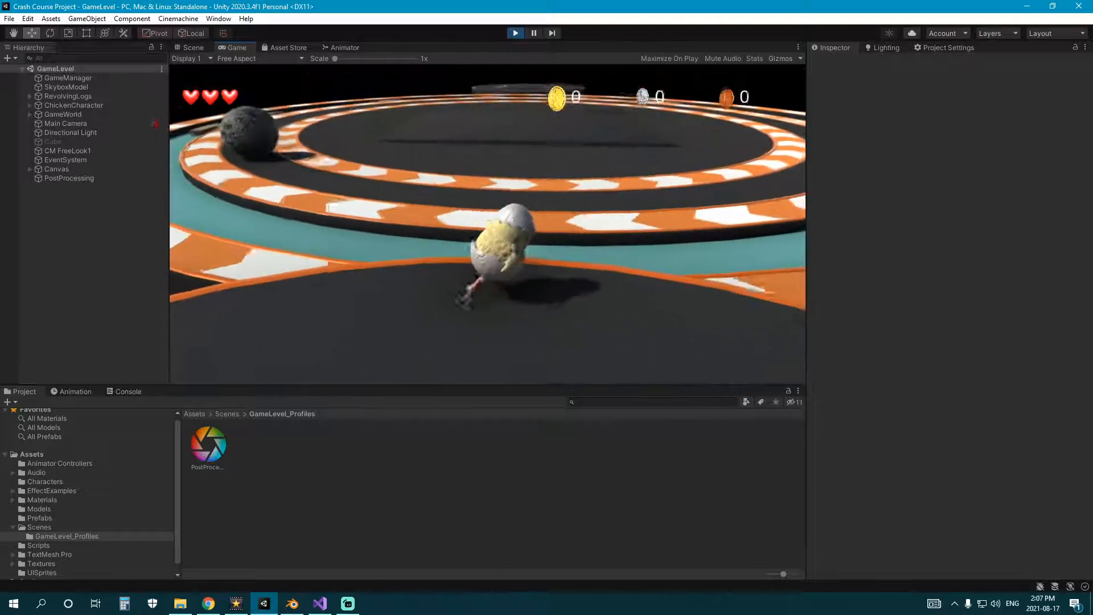
key(s)
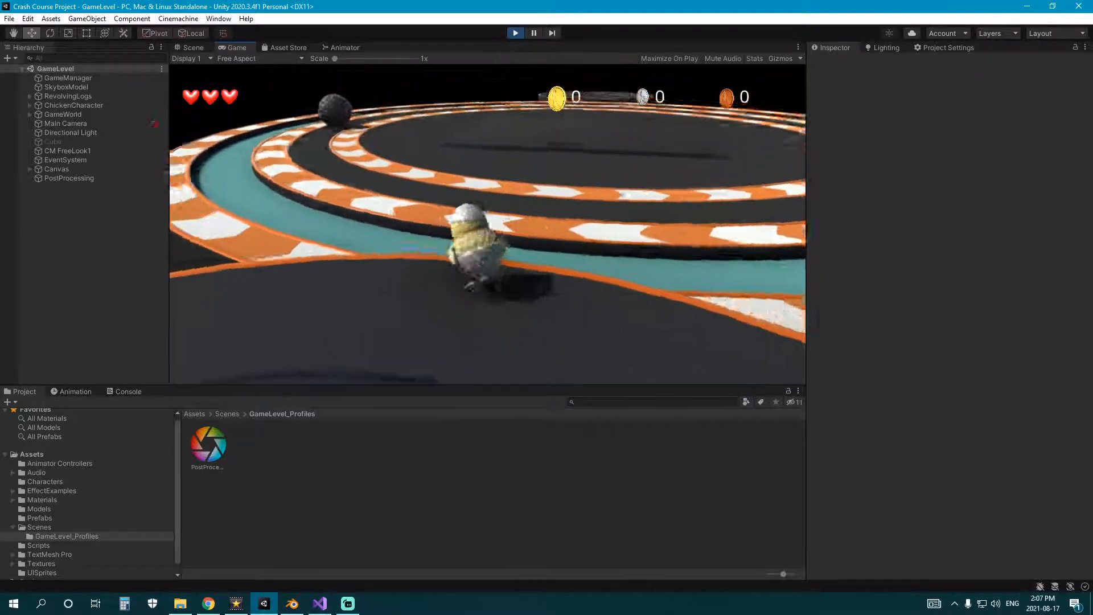
key(w)
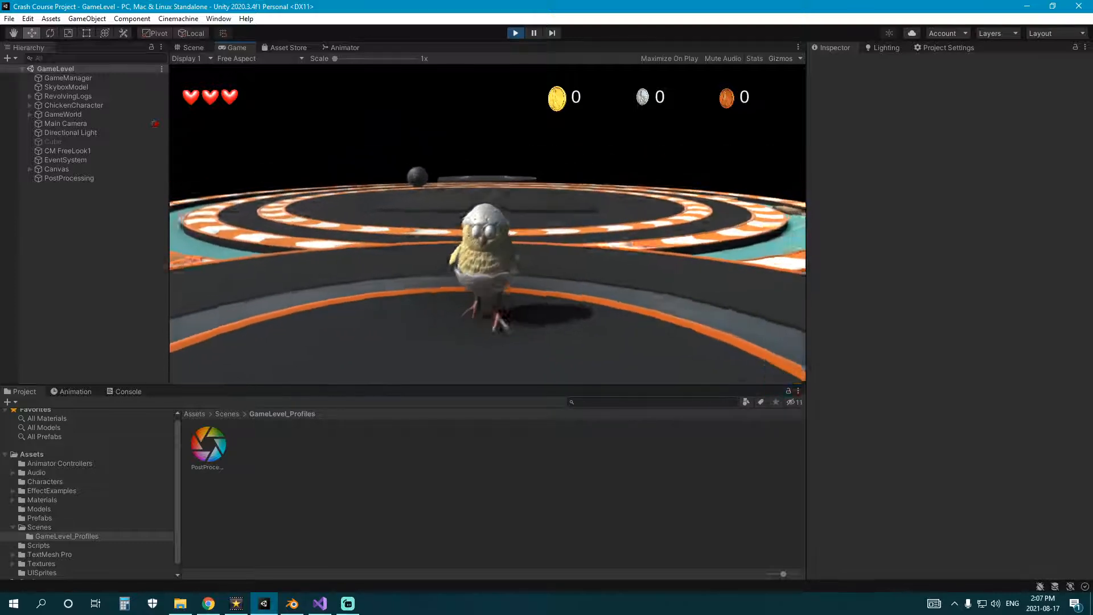
key(w)
key(w)
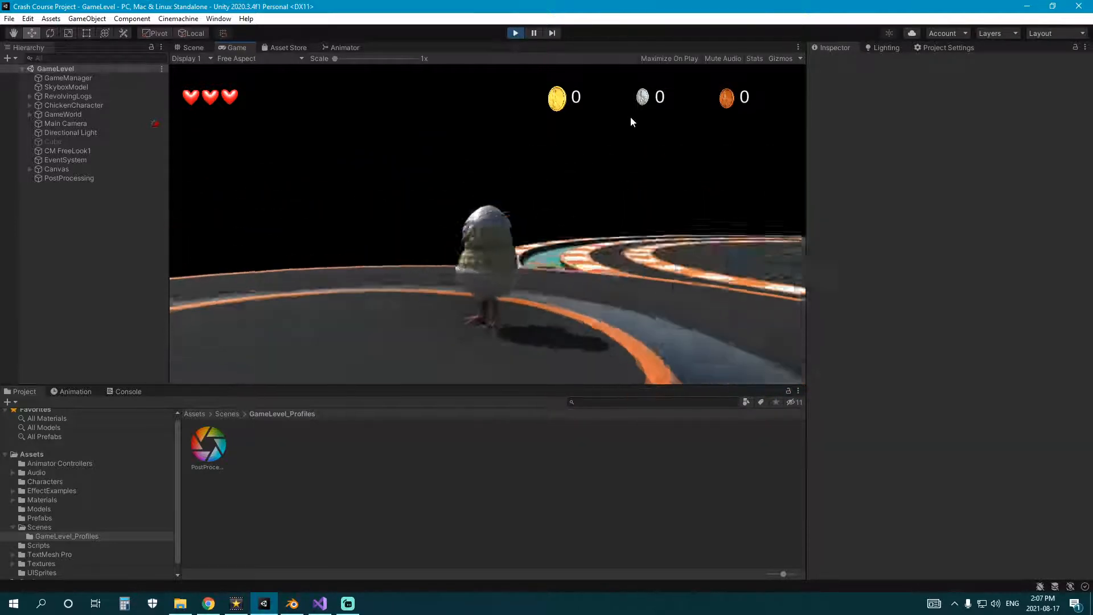
click(516, 34)
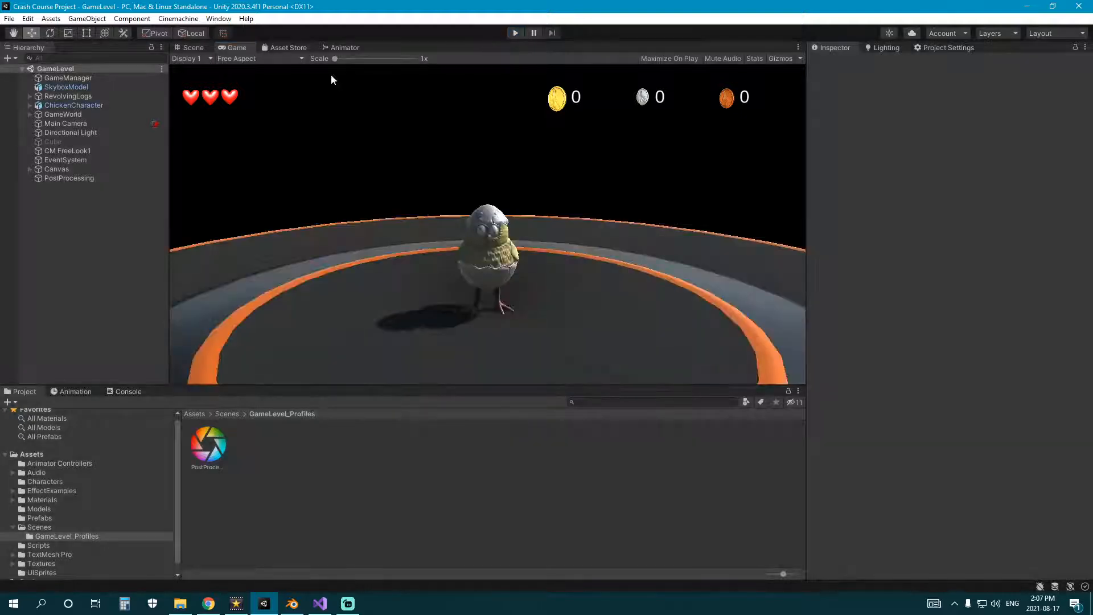
Step: Start the game and try 0.4 for both stationary and motion blending in the Main Camera's temporal anti-aliasing settings
click(515, 33)
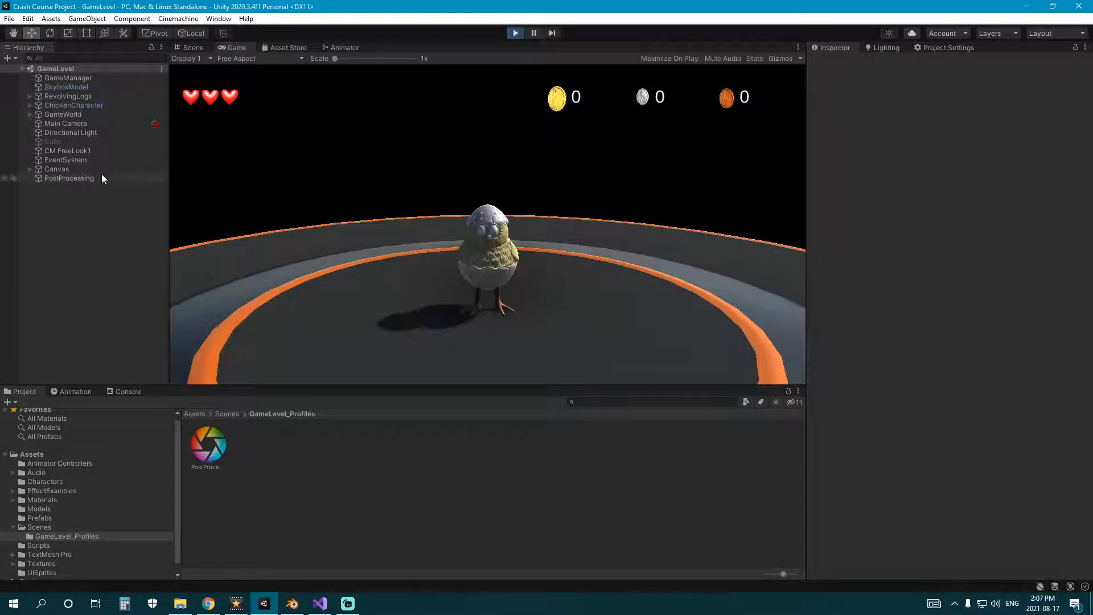
click(101, 175)
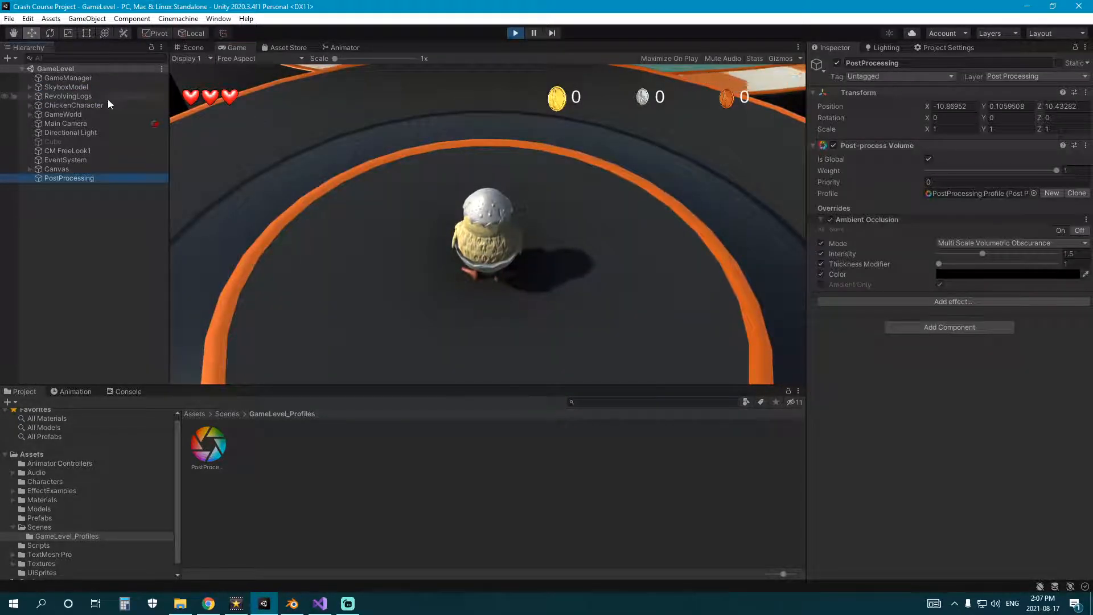
click(66, 124)
scroll(963, 328, down, 10)
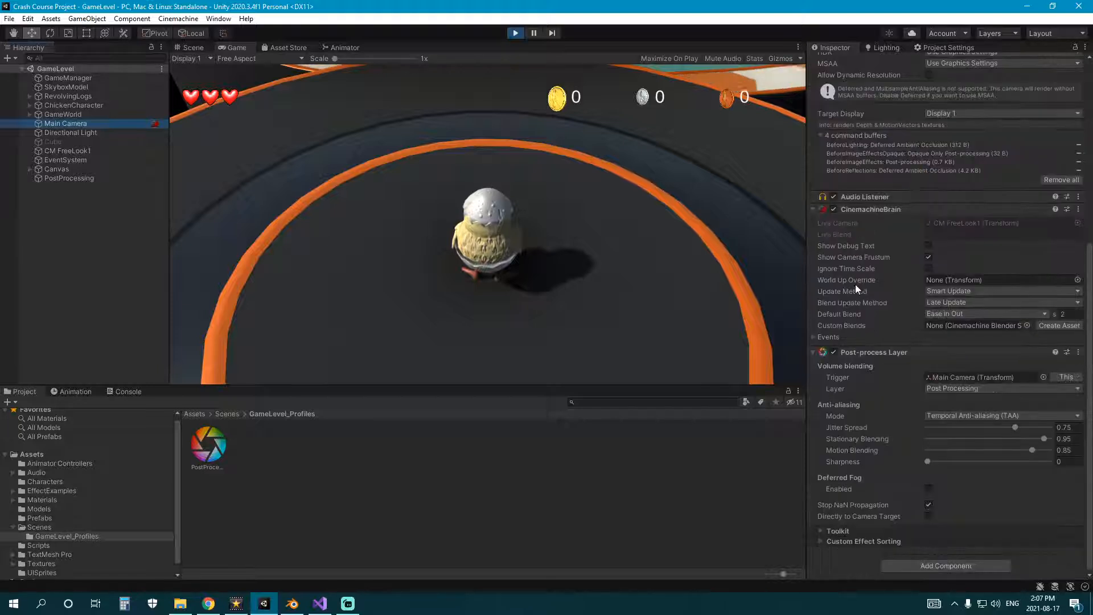
scroll(849, 273, up, 5)
scroll(873, 267, down, 5)
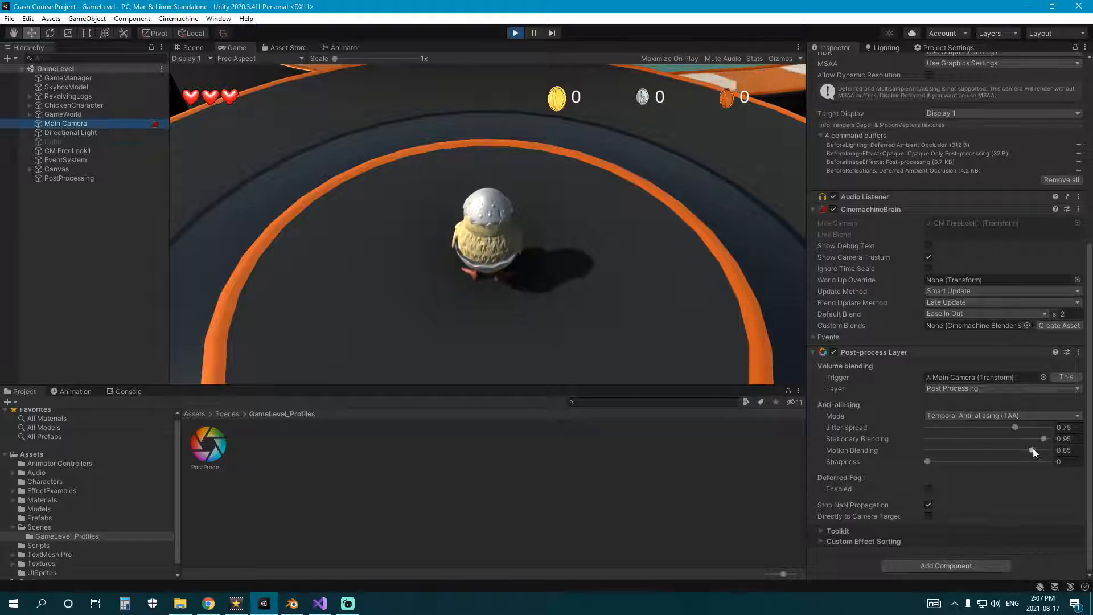
drag(1045, 439, 989, 439)
text(0.4)
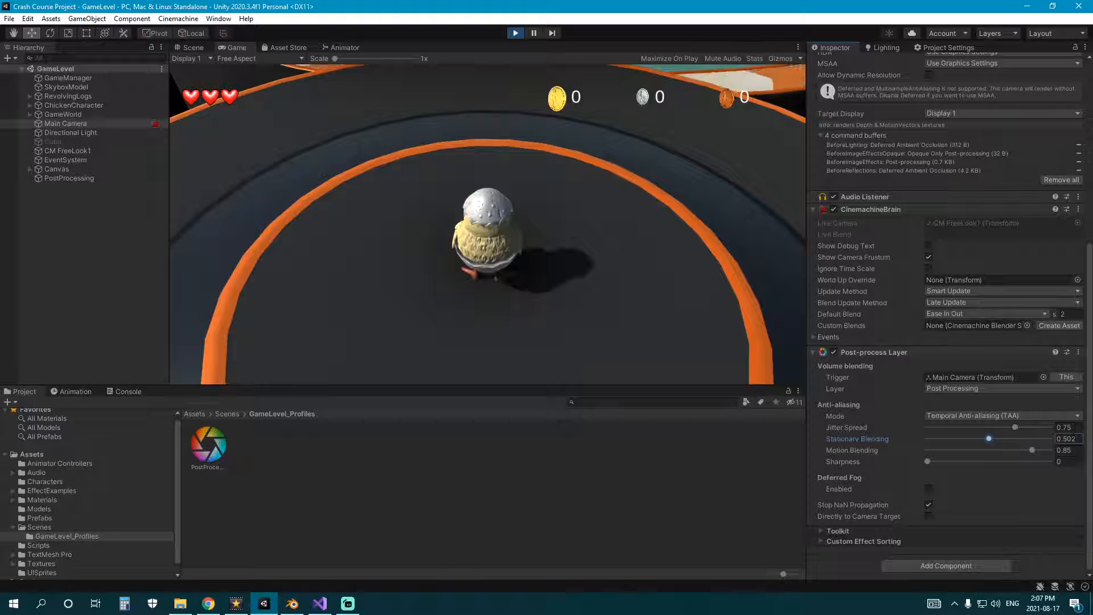
key(Tab)
text(0.4)
Step: Move the chicken around the running level to examine the reduced anti-aliasing blending, and exit play mode
click(575, 319)
key(a)
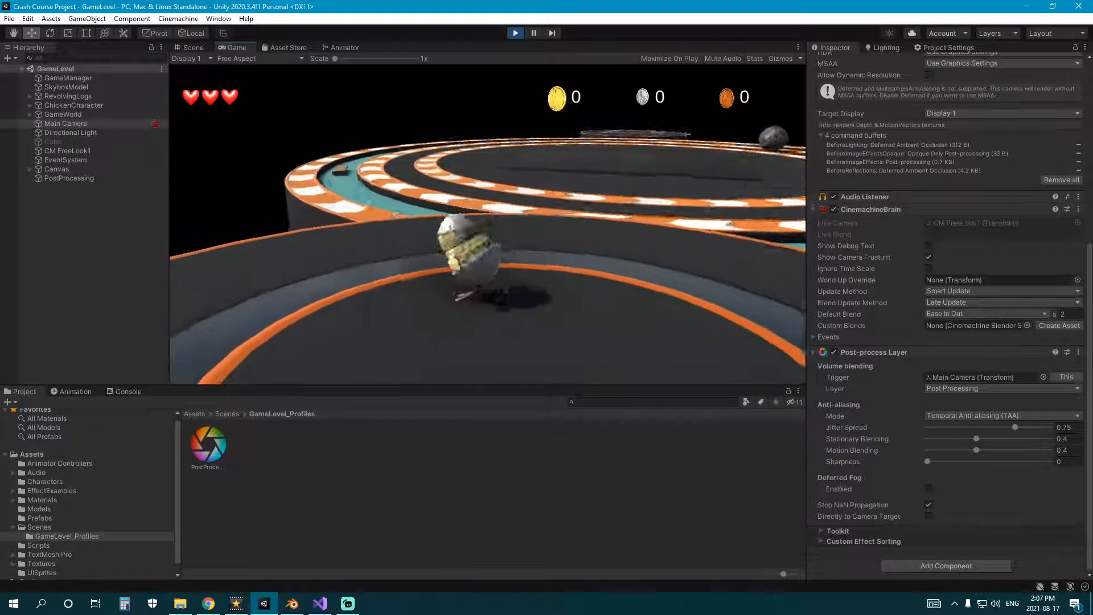
key(d)
key(w)
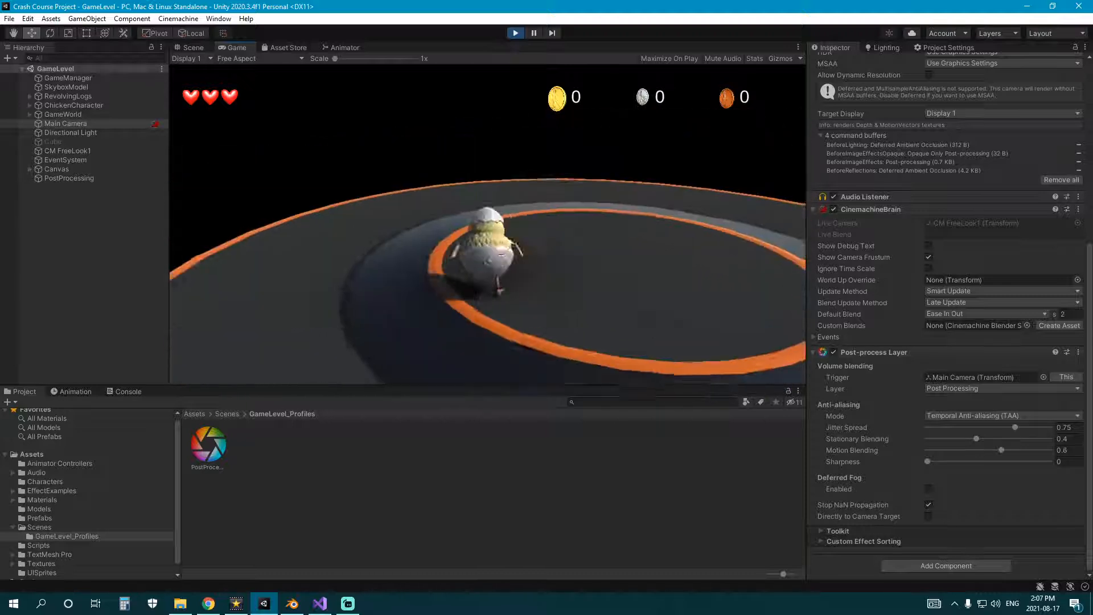
key(s)
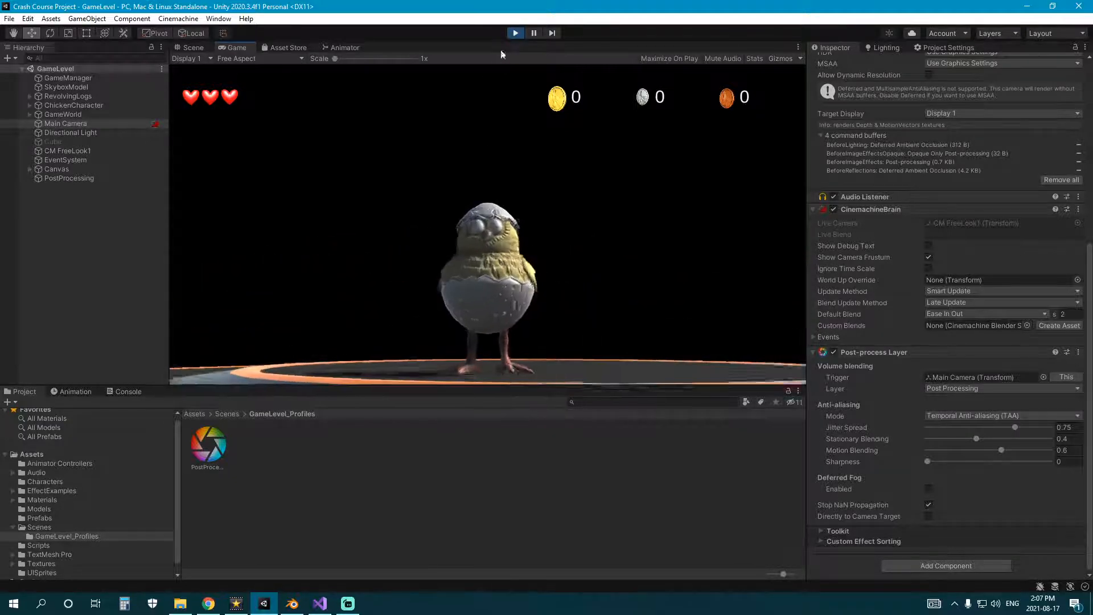
key(ctrl+p)
Step: Set the Main Camera's temporal anti-aliasing to stationary blending 0.4 and motion blending 0.6, keeping sharpness at 0
click(1076, 453)
text(0.6)
key(Return)
text(0.4)
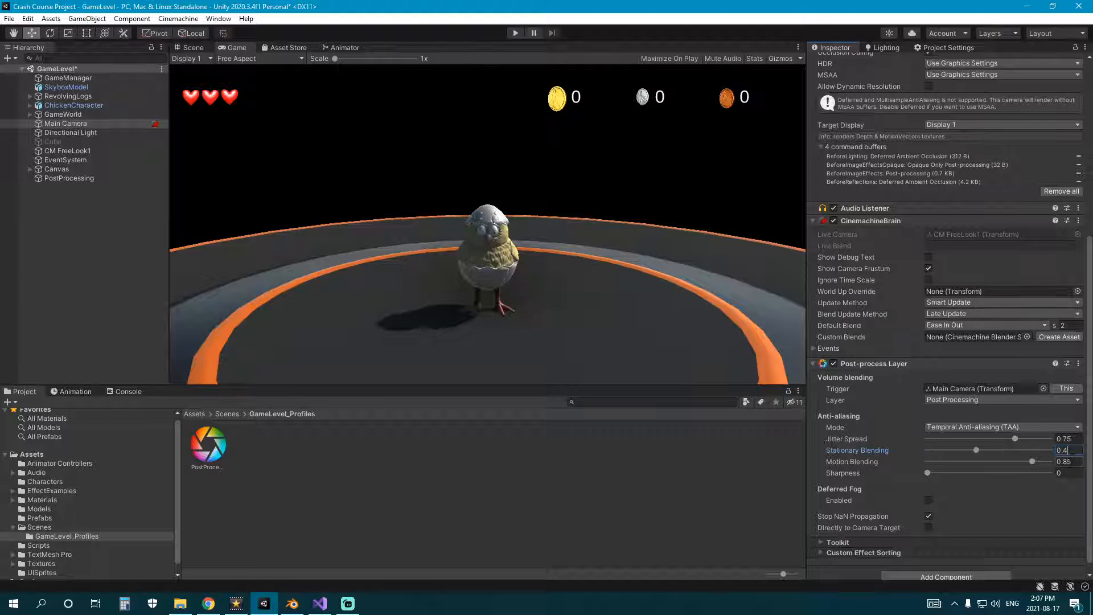
key(Tab)
text(0.6)
mouse_move(927, 473)
mouse_down()
mouse_move(951, 473)
mouse_move(927, 472)
mouse_up()
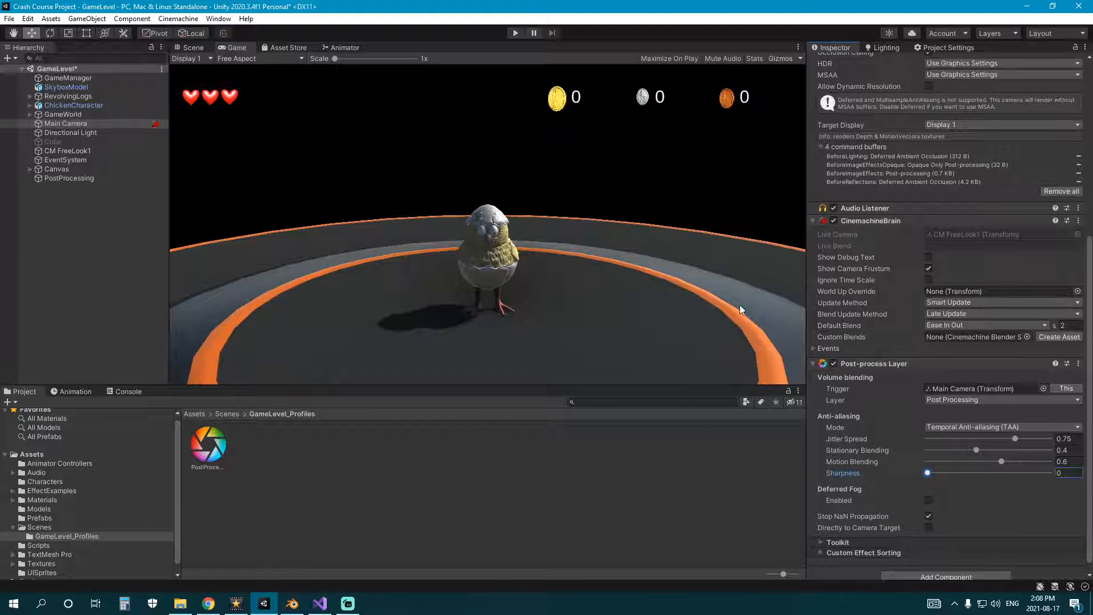
Step: Add a Bloom effect to the PostProcessing volume and enable its main overrides from Intensity through Fast Mode
click(68, 178)
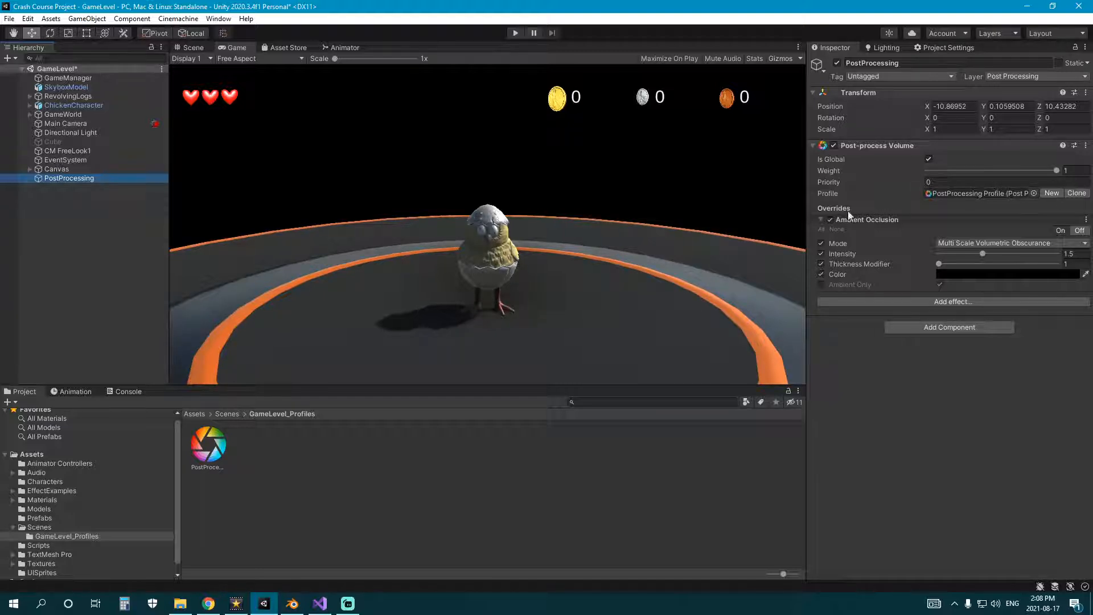
click(948, 301)
mouse_move(976, 311)
click(854, 336)
click(821, 297)
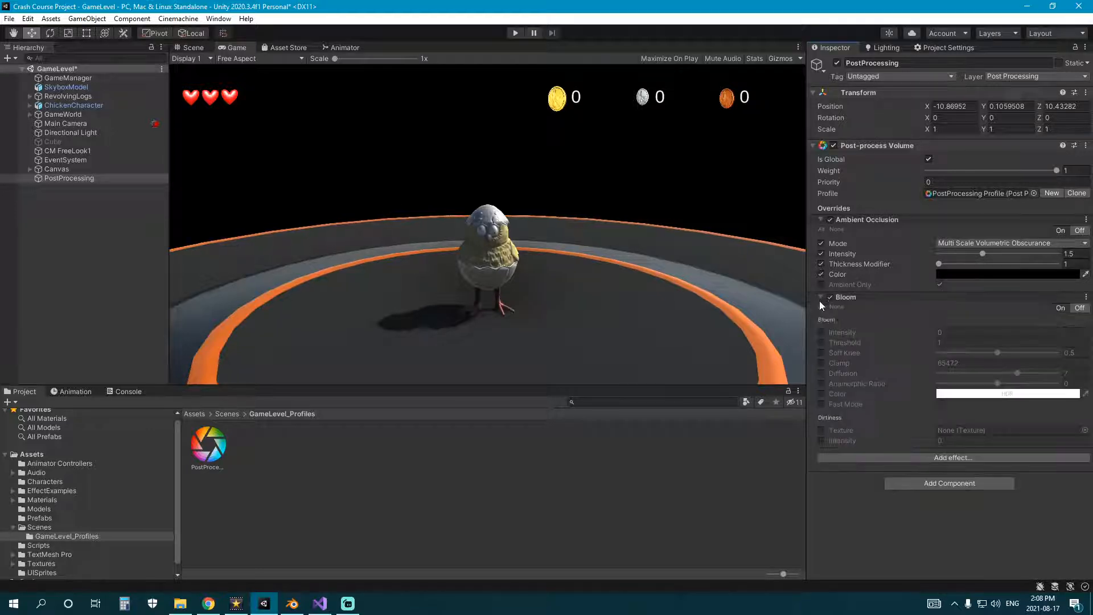
drag(821, 332, 826, 401)
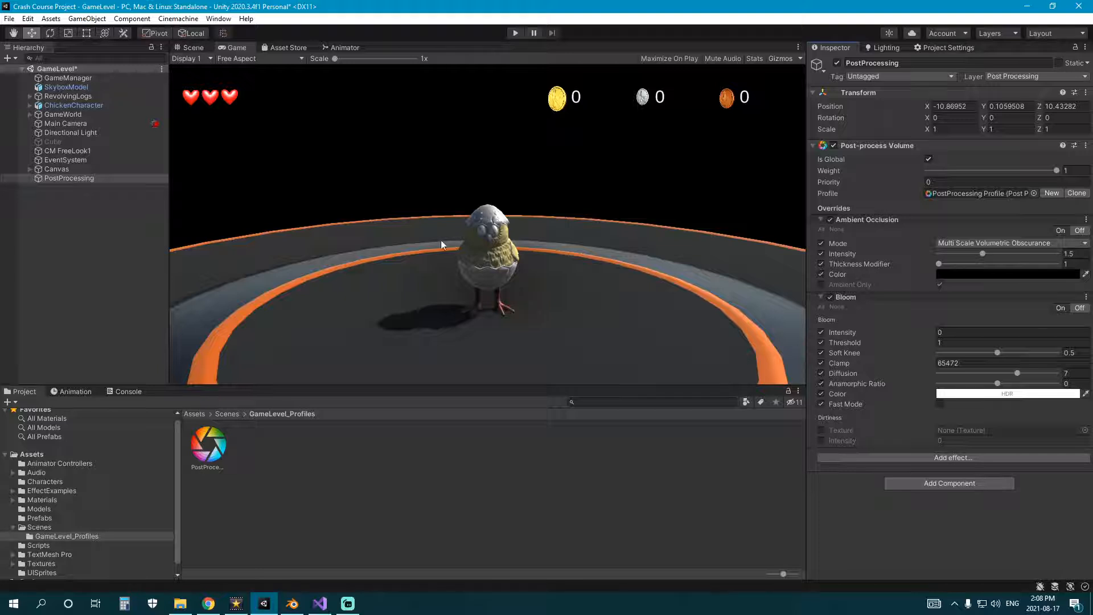
Step: Show the Scene view, try a strong Bloom intensity, and set the intensity to 1.5
click(199, 49)
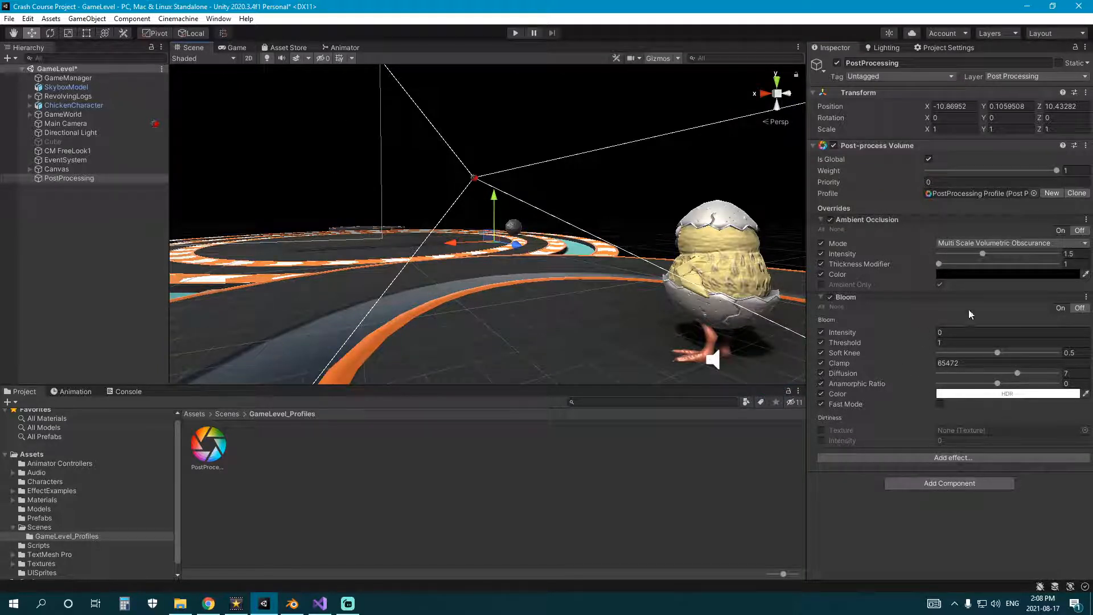
drag(928, 333, 70, 329)
click(972, 334)
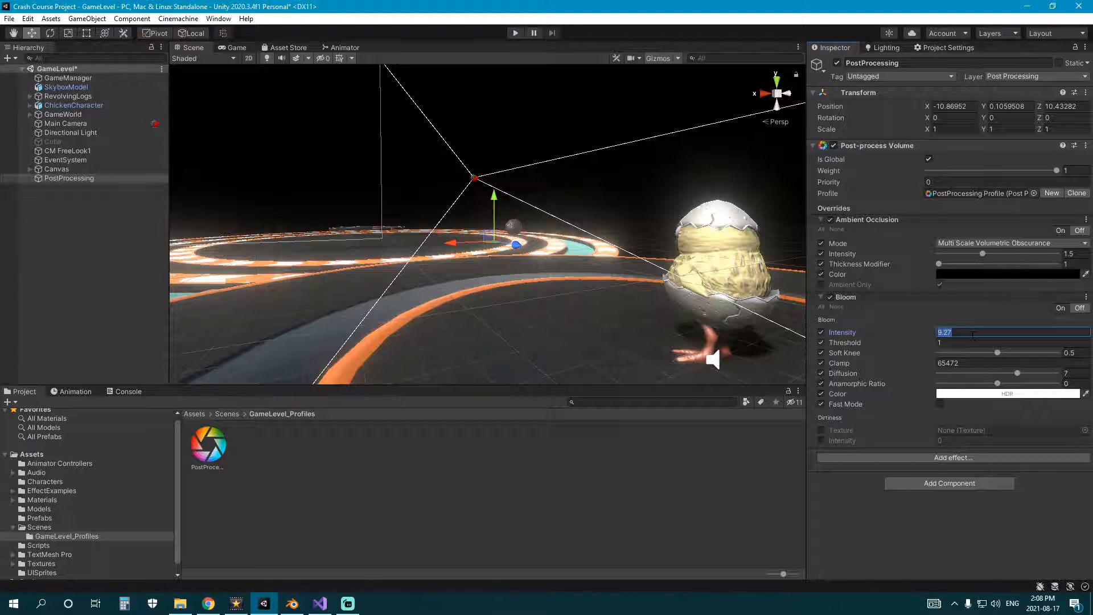
text(1)
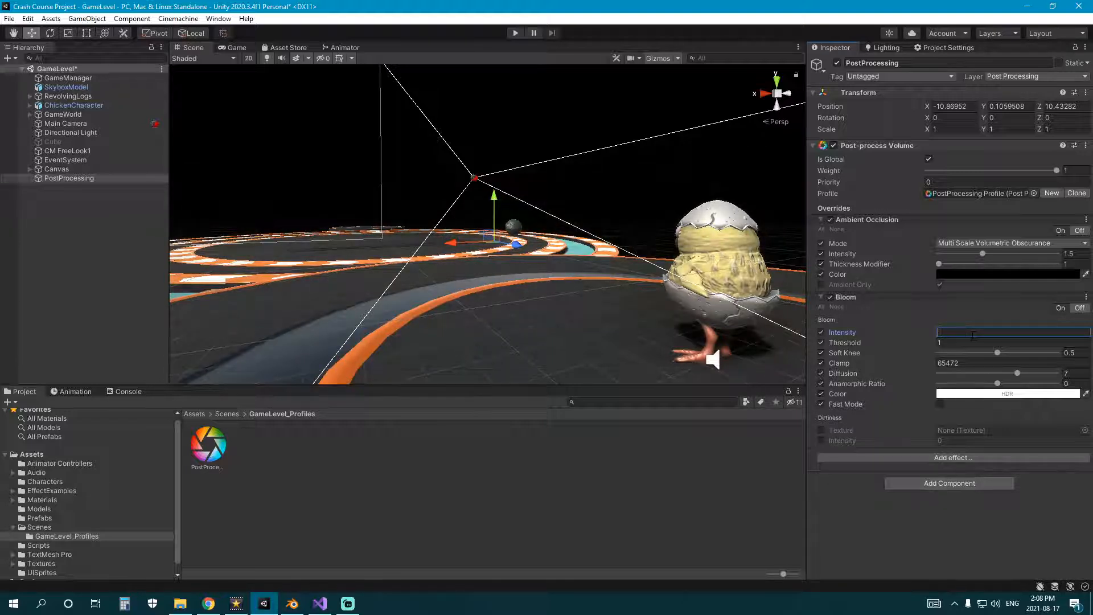
text(.5)
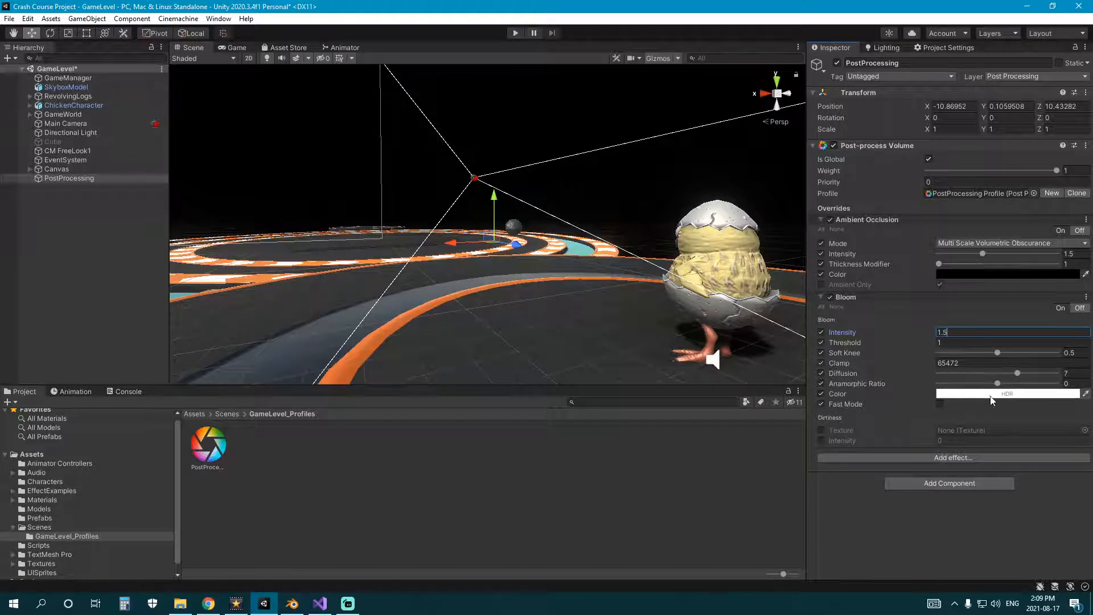
Step: Collapse the Ambient Occlusion and Bloom overrides, and add a Color Grading effect with its settings expanded
click(820, 297)
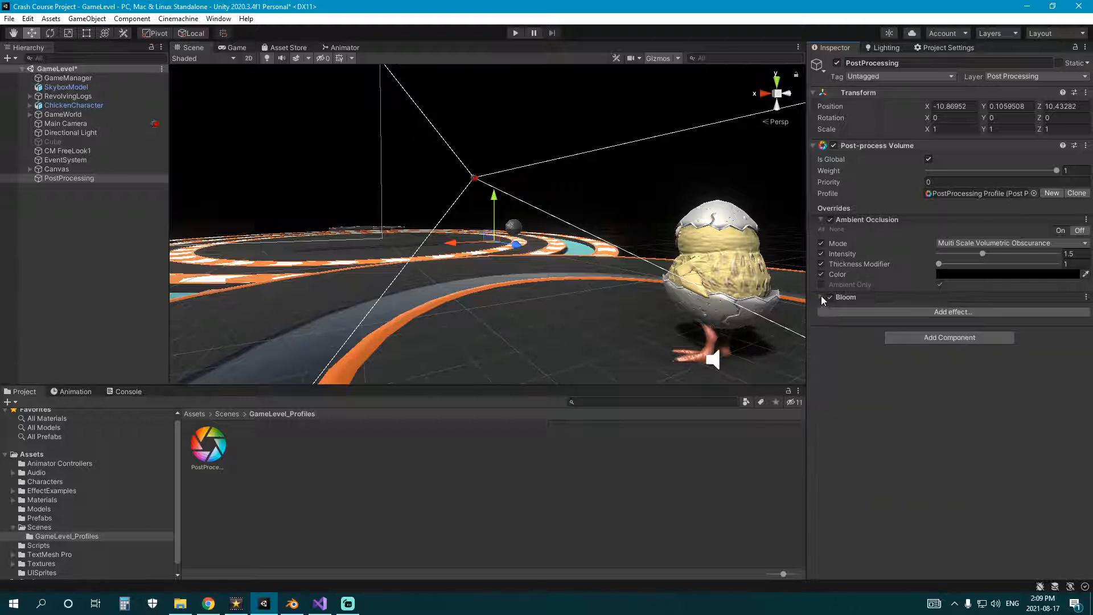
click(820, 219)
click(930, 246)
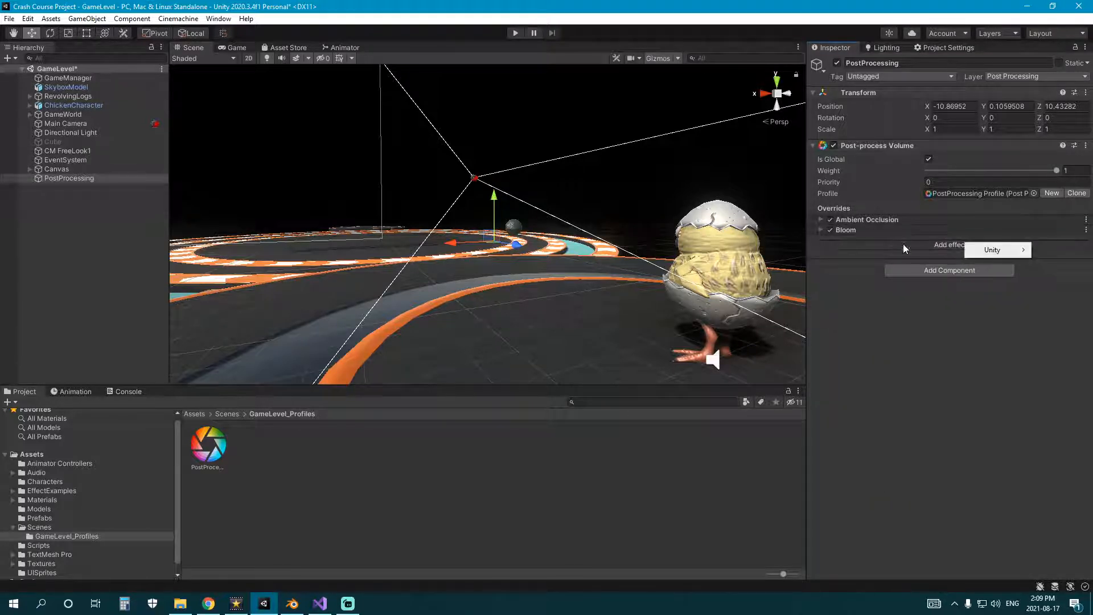
mouse_move(995, 255)
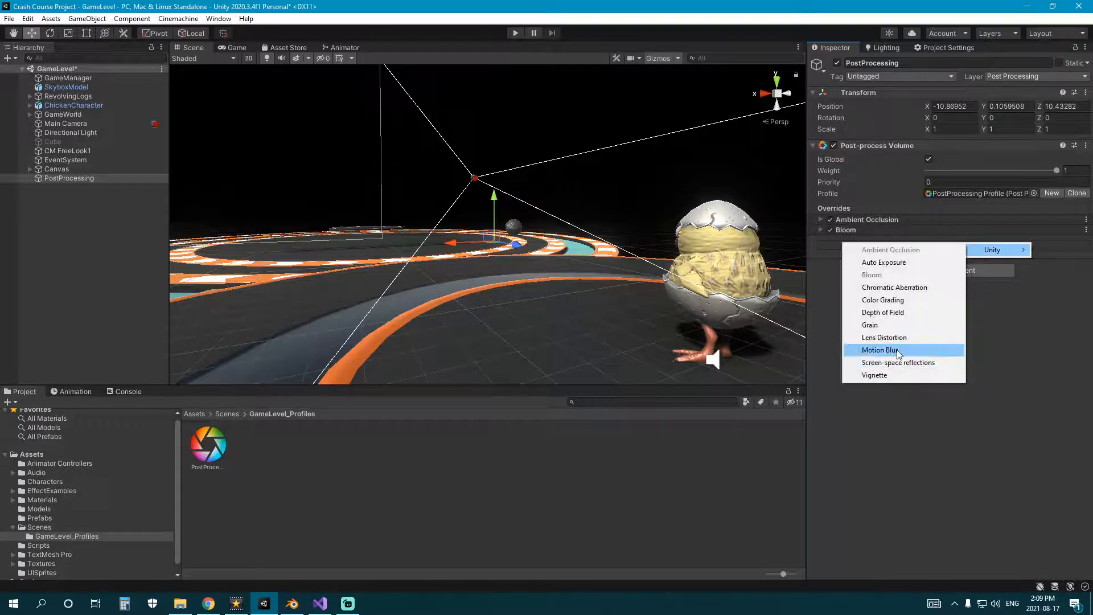
click(883, 299)
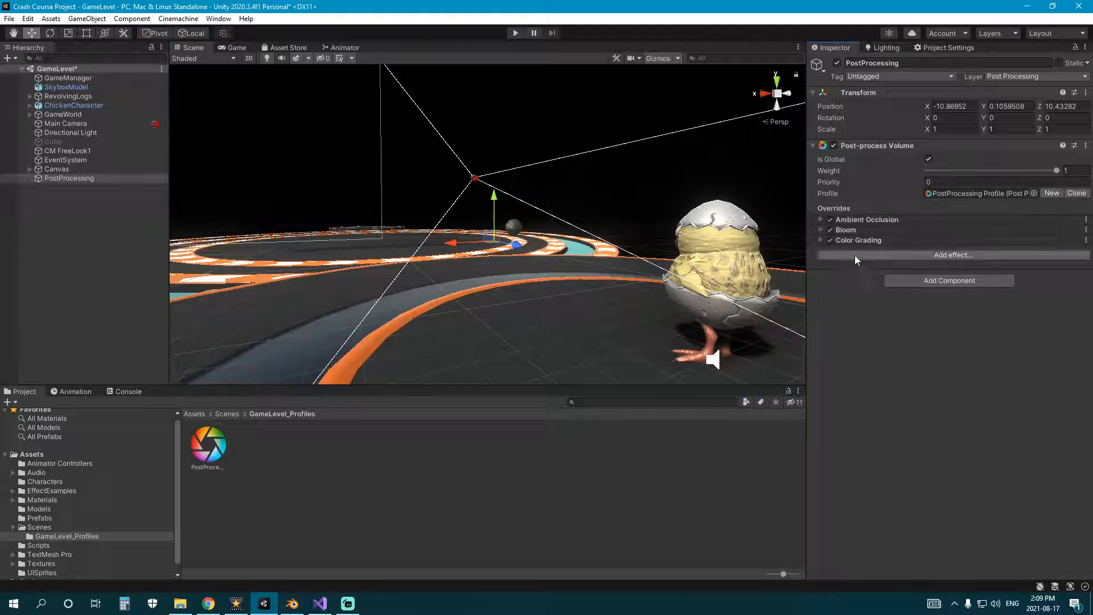
click(821, 240)
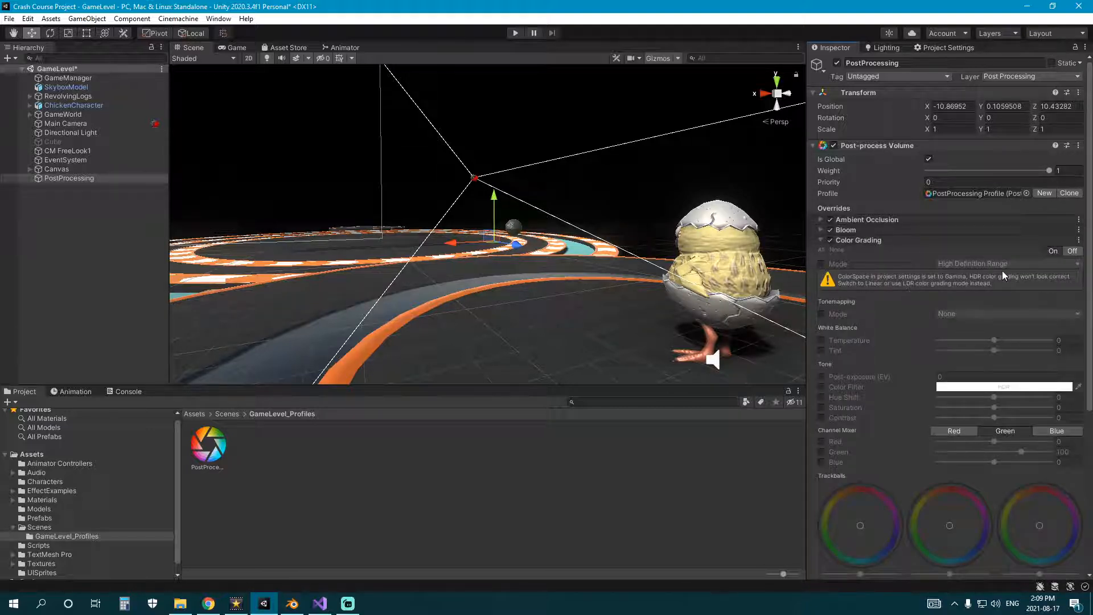
Step: Enable the Color Grading overrides for mode, tonemapping, white balance, tone and the red, green and blue channel mixer values
click(821, 264)
click(821, 313)
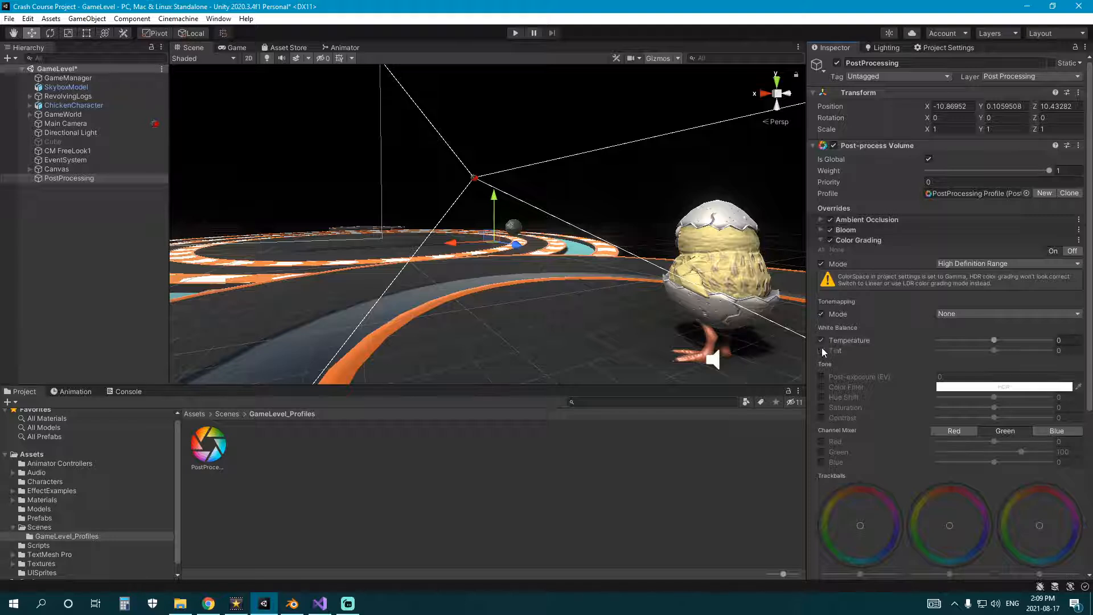
click(821, 377)
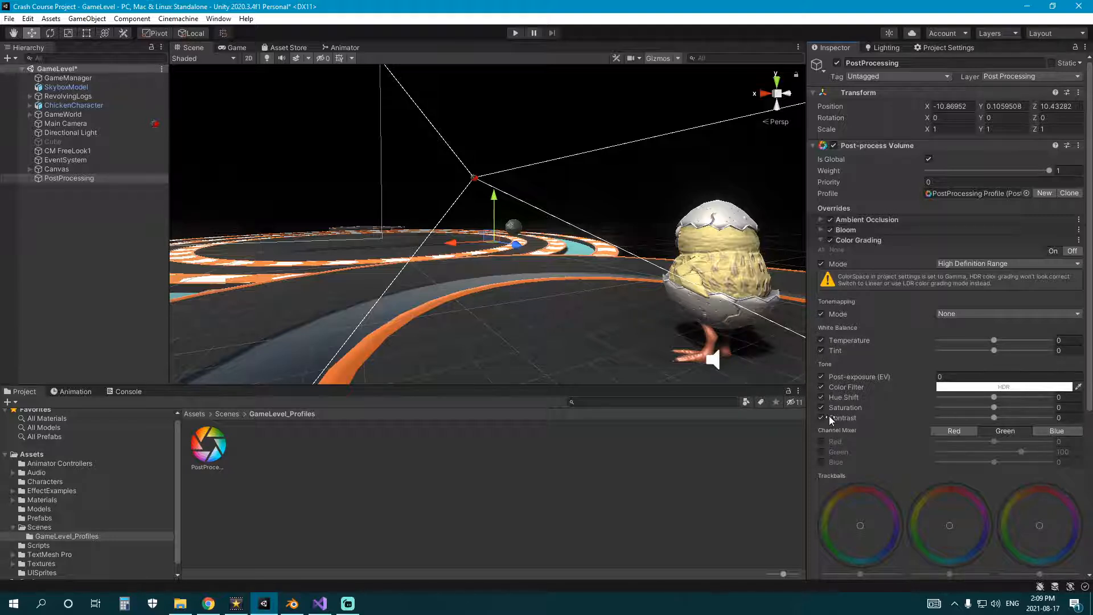
scroll(830, 413, down, 3)
click(821, 349)
click(821, 339)
click(820, 359)
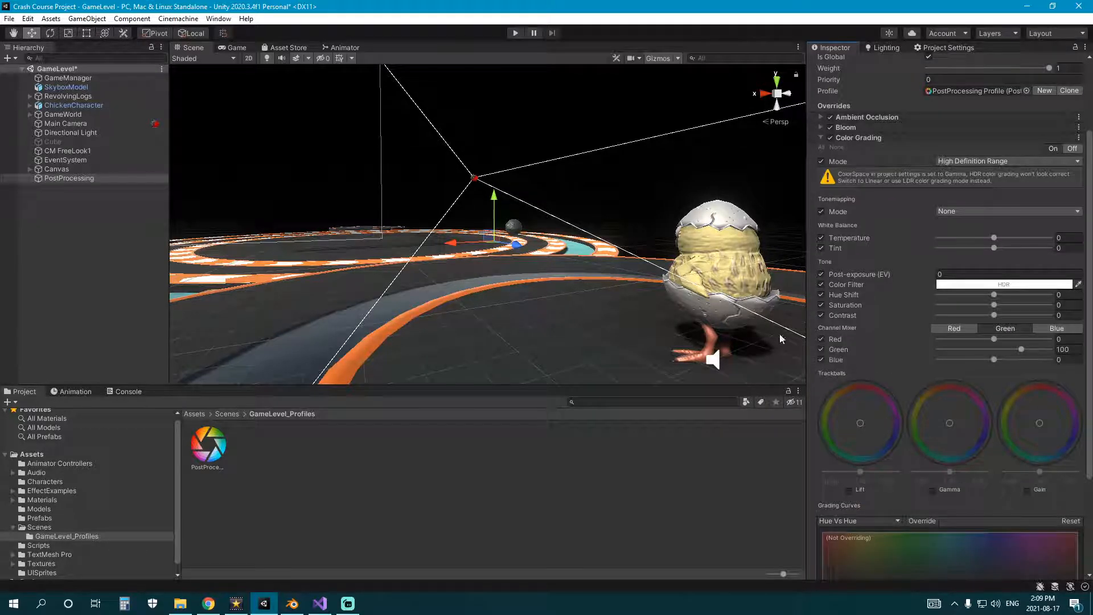
Step: Set the Color Grading tonemapping mode to ACES, trying Neutral for comparison
scroll(943, 359, up, 3)
click(981, 314)
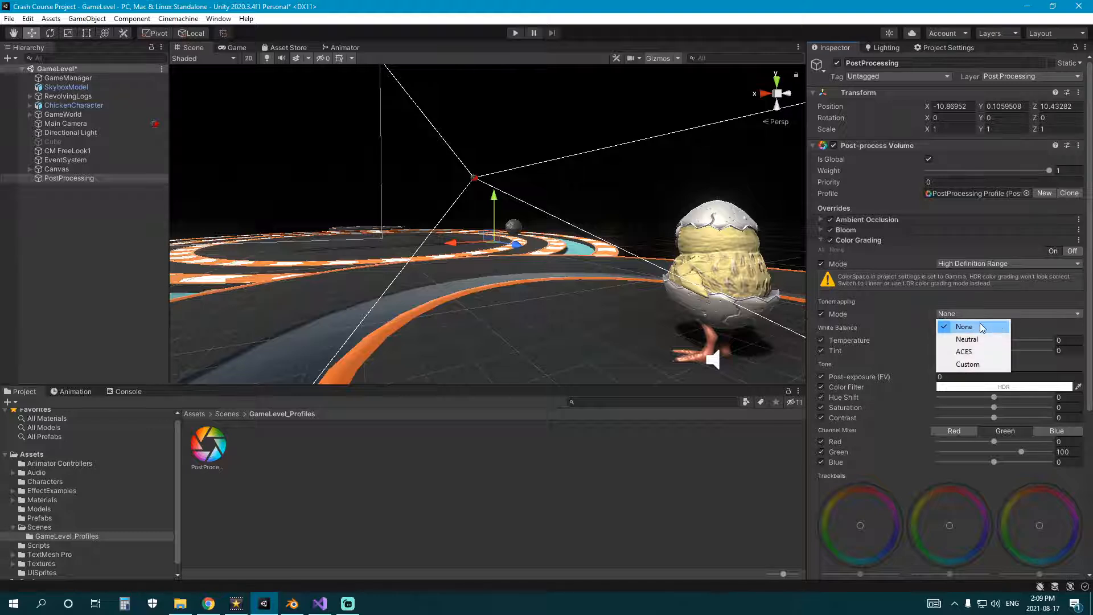
click(973, 349)
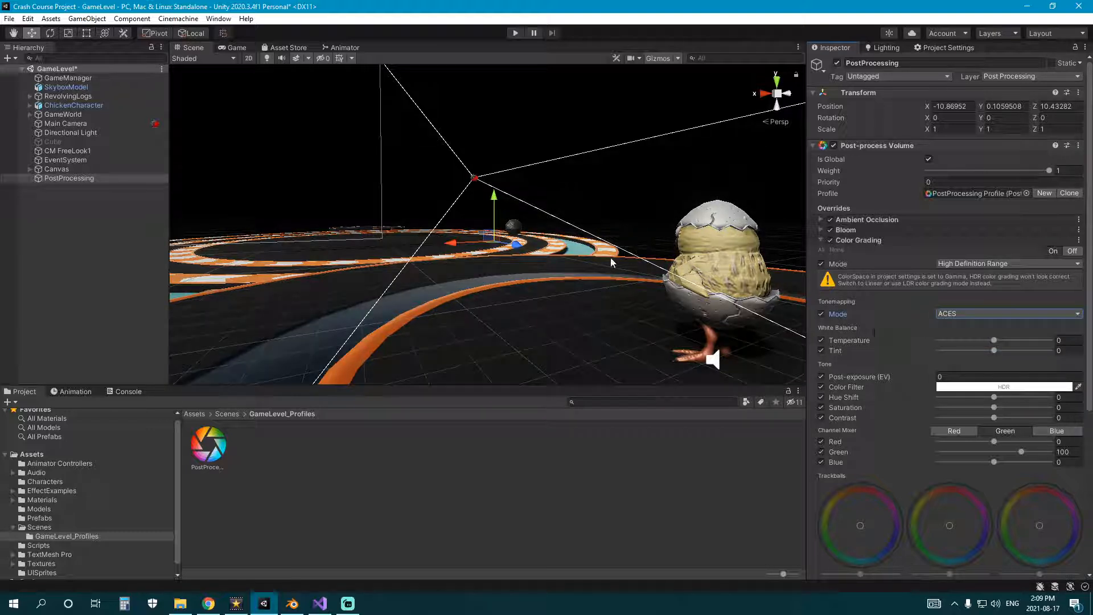
click(1017, 314)
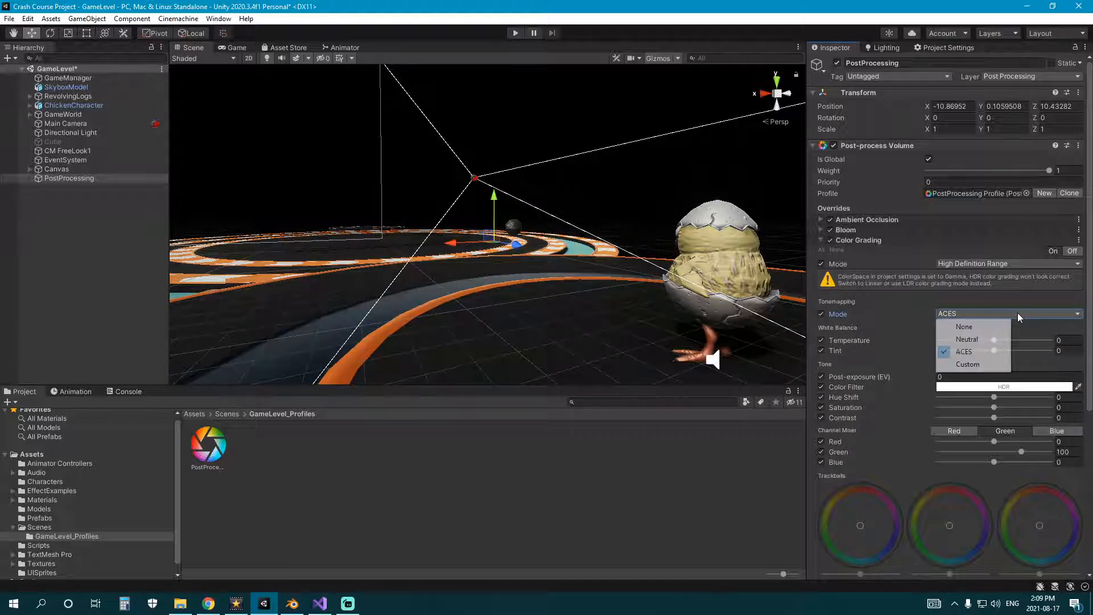
click(962, 339)
click(965, 314)
click(964, 351)
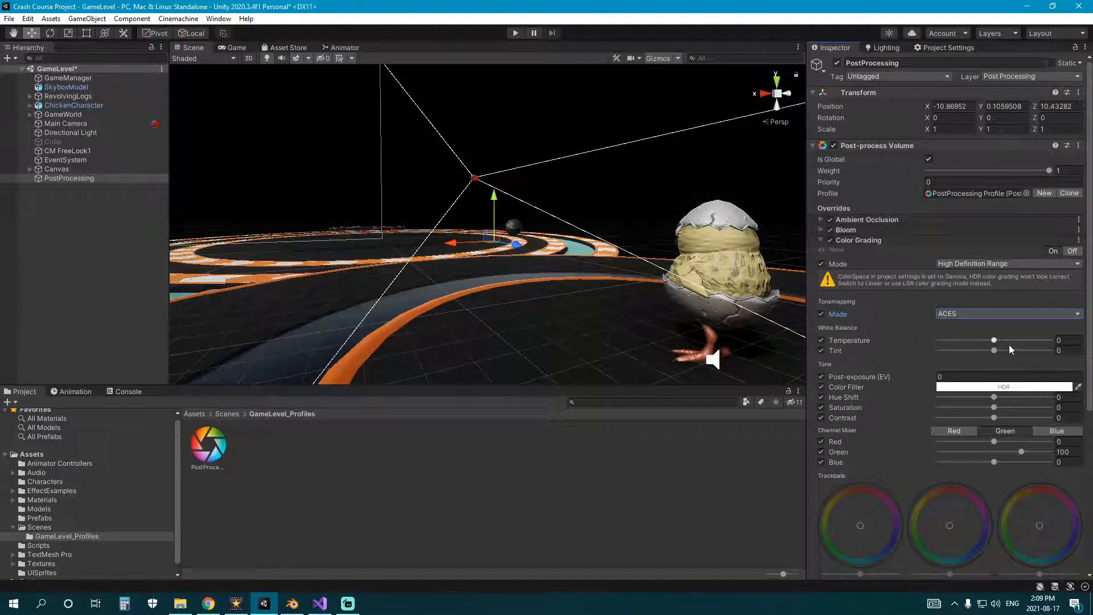
Step: Try a different white balance tint and set it back to 0
click(1060, 350)
text(4)
key(BackSpace)
text(0)
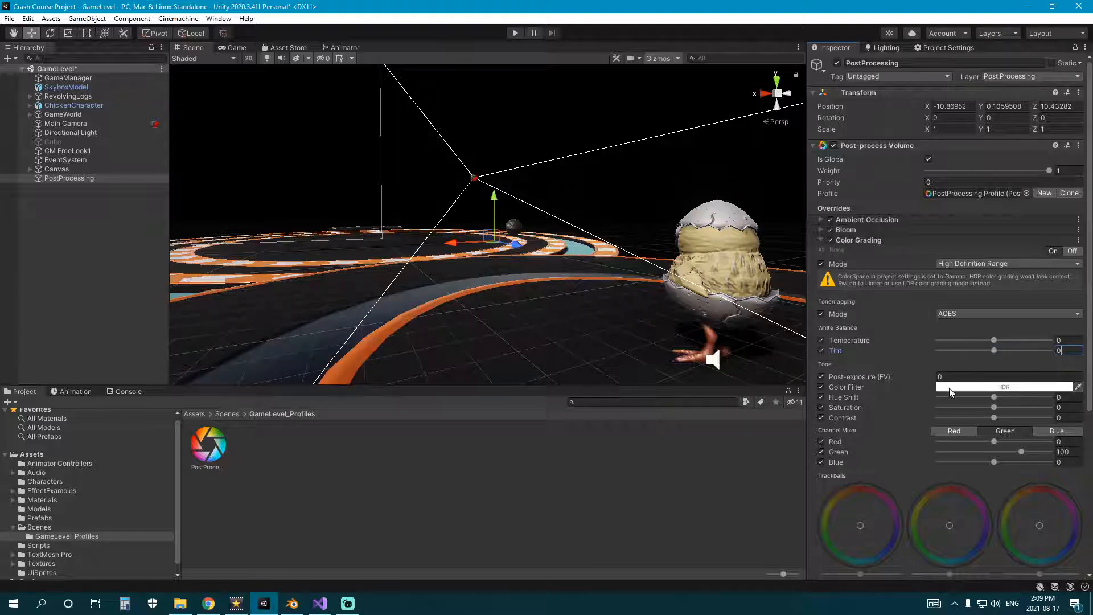
Step: Set the Color Grading post-exposure to 0.5
mouse_move(931, 380)
mouse_down()
mouse_move(957, 380)
mouse_move(940, 378)
mouse_up()
key(BackSpace)
key(BackSpace)
text(5)
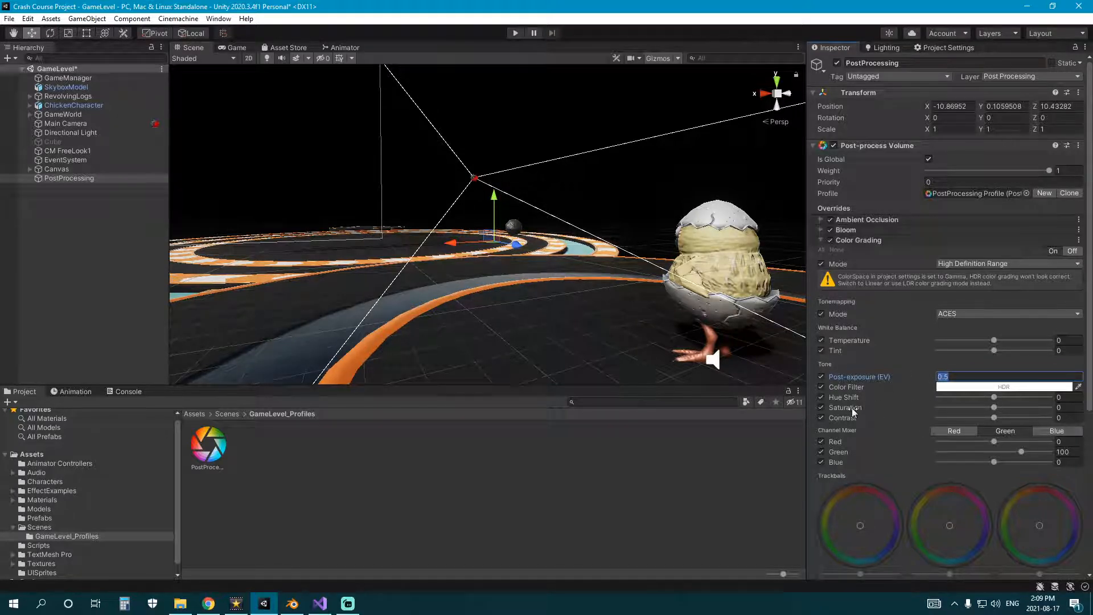
Step: Try the Color Grading saturation at -100 and at 100, and reset it to 0
drag(984, 409, 865, 421)
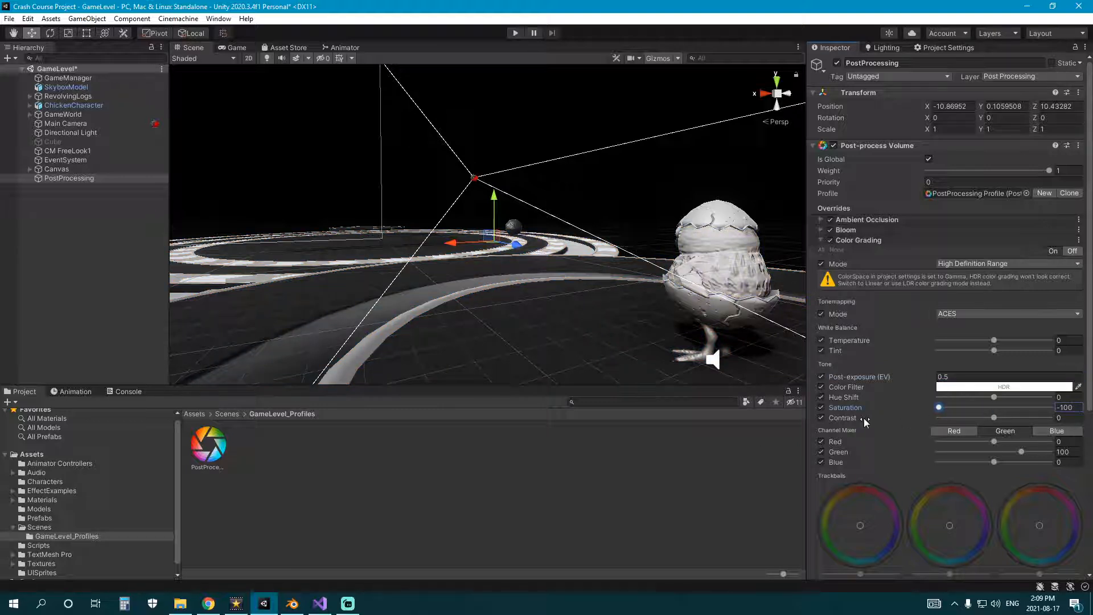
mouse_move(939, 407)
mouse_down()
mouse_move(1065, 413)
mouse_move(947, 411)
mouse_up()
drag(939, 407, 1040, 419)
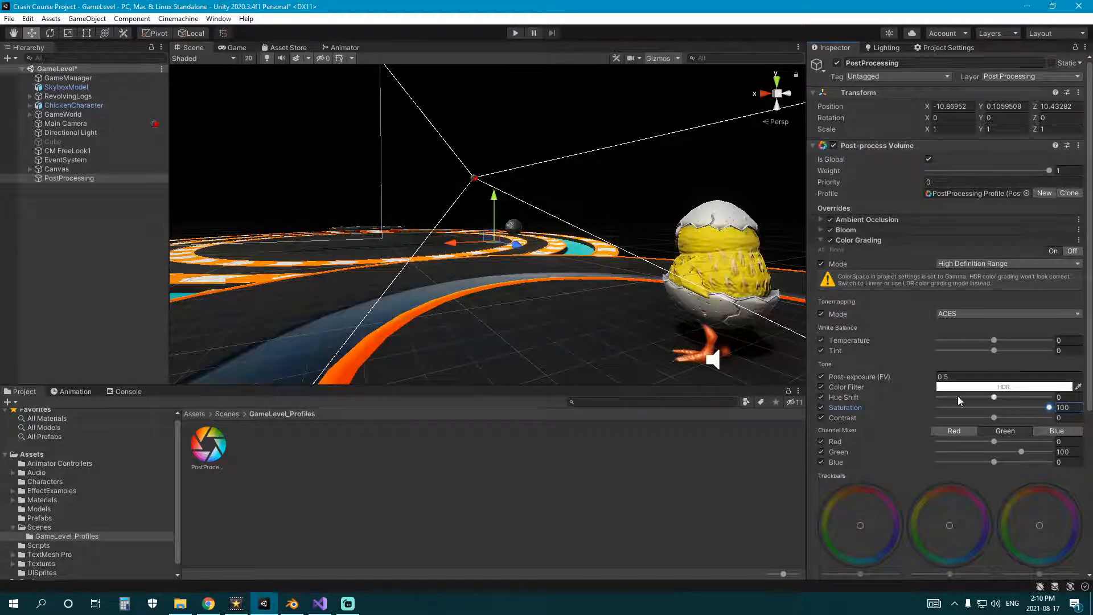
click(1062, 407)
text(0)
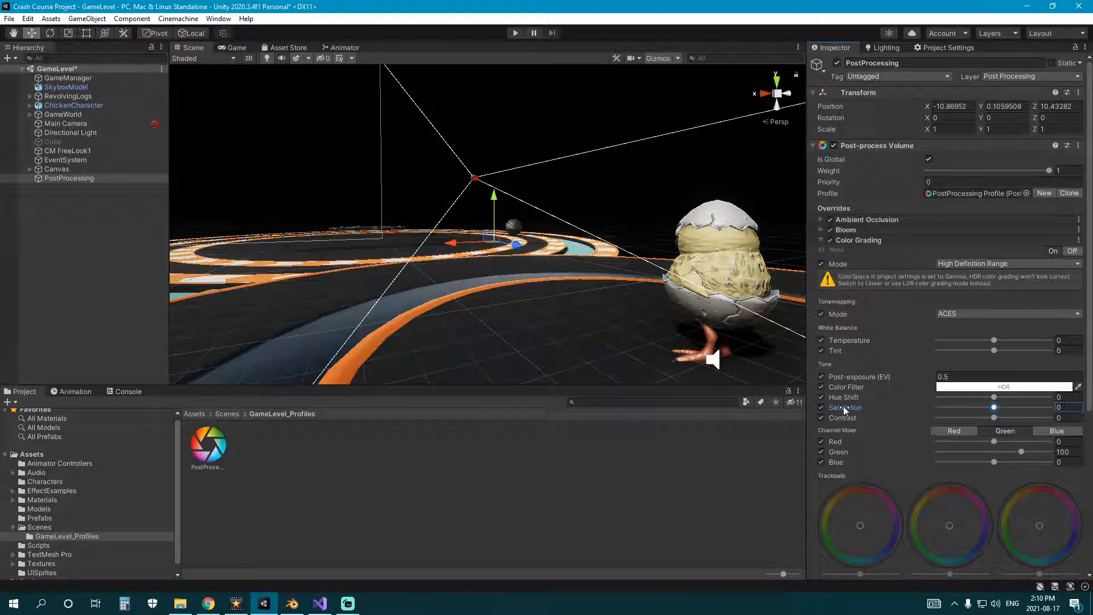
Step: Look over the remaining Color Grading settings, collapse that override and add a Depth of Field effect to the PostProcessing volume
scroll(845, 405, down, 4)
scroll(934, 319, up, 2)
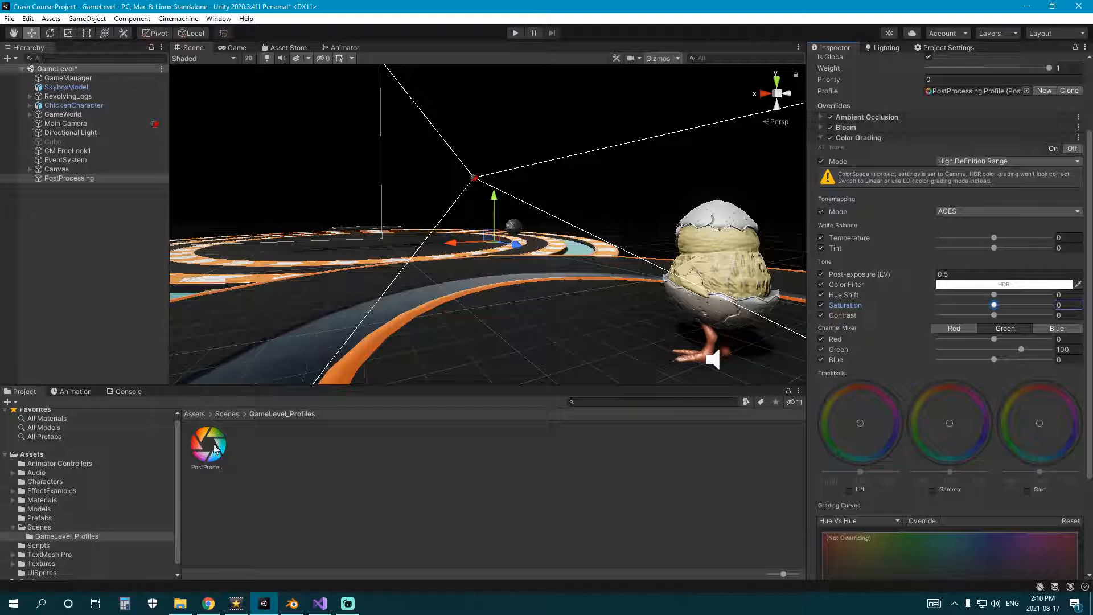
scroll(901, 337, down, 3)
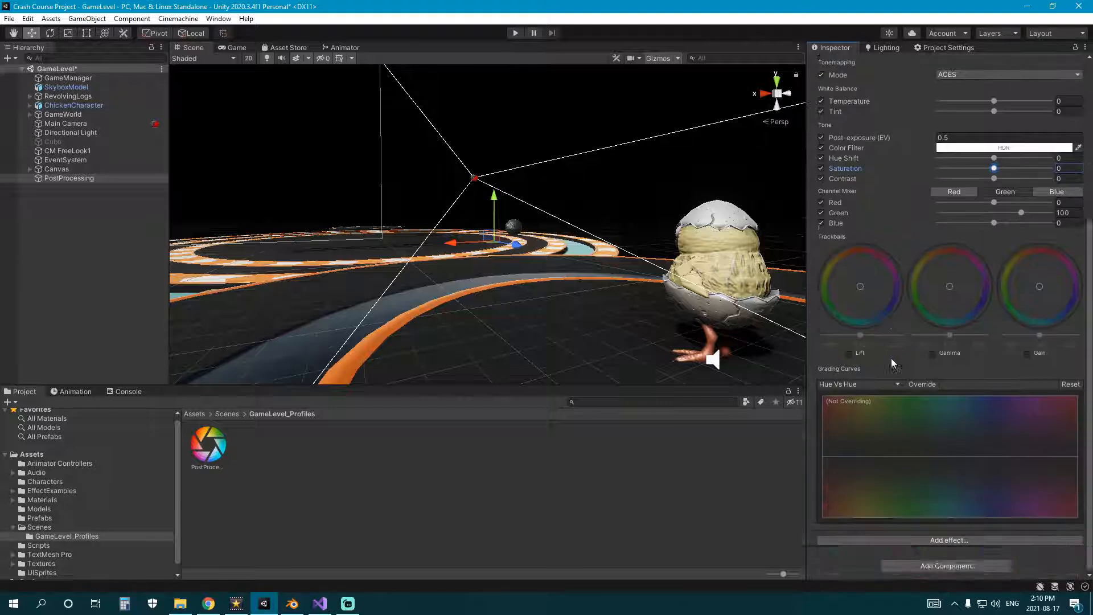
scroll(885, 357, up, 4)
scroll(901, 368, down, 5)
scroll(911, 378, up, 5)
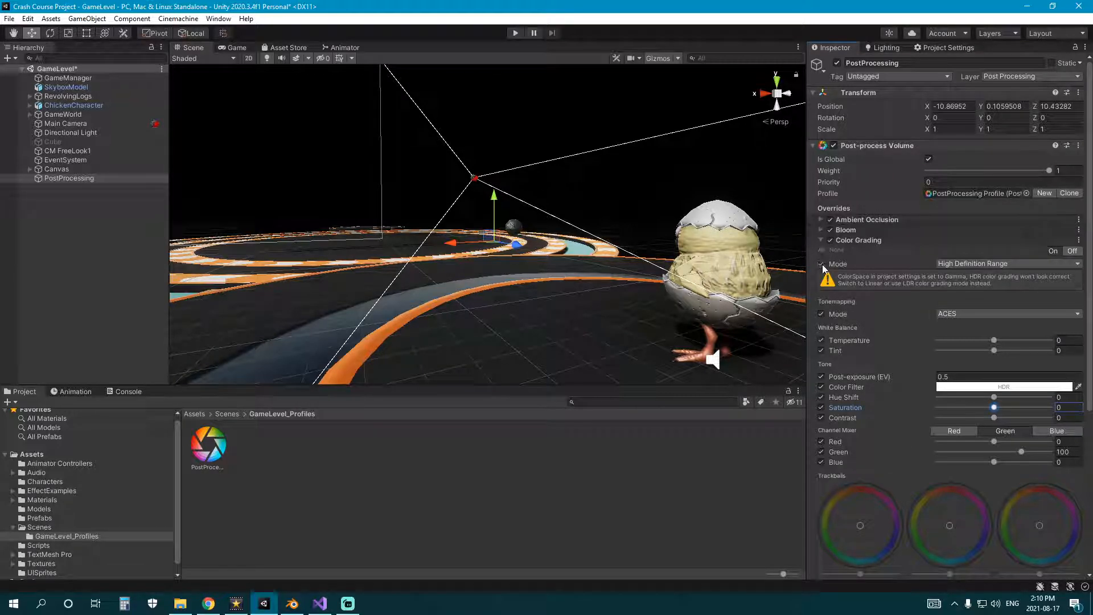
click(821, 240)
click(976, 257)
click(977, 260)
click(877, 327)
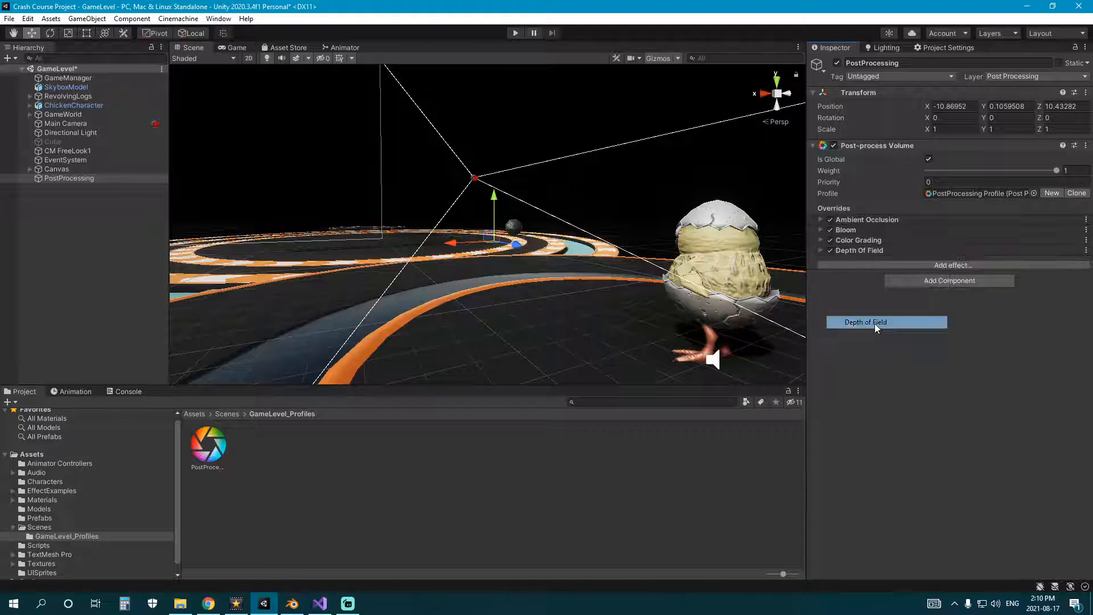
Step: Expand the Depth Of Field settings and enable the focus distance, aperture, focal length and max blur size overrides
click(821, 251)
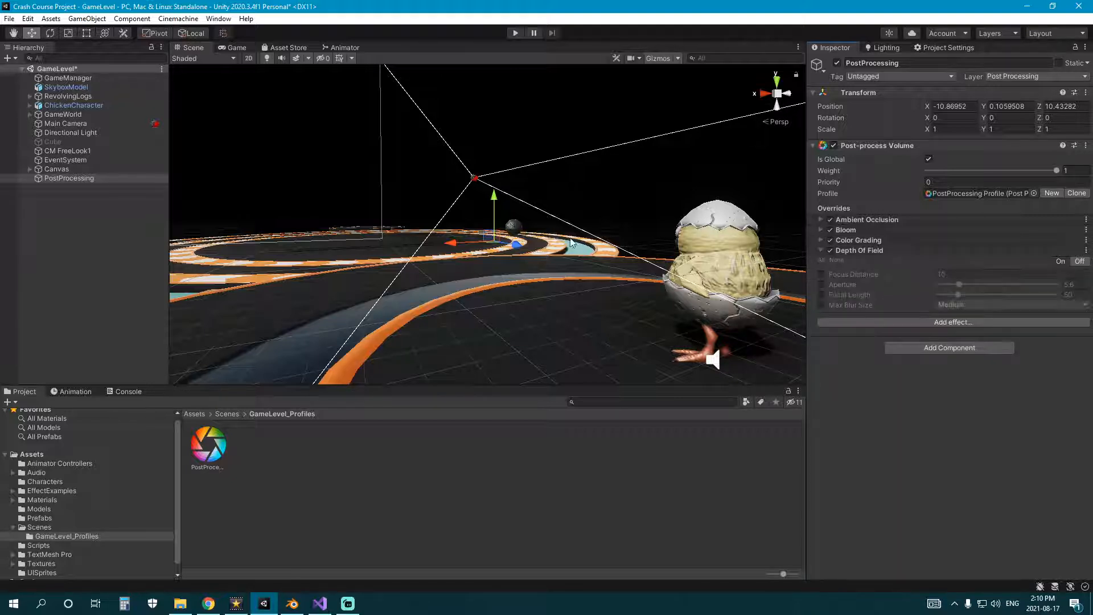
click(822, 275)
click(821, 284)
click(821, 294)
click(821, 305)
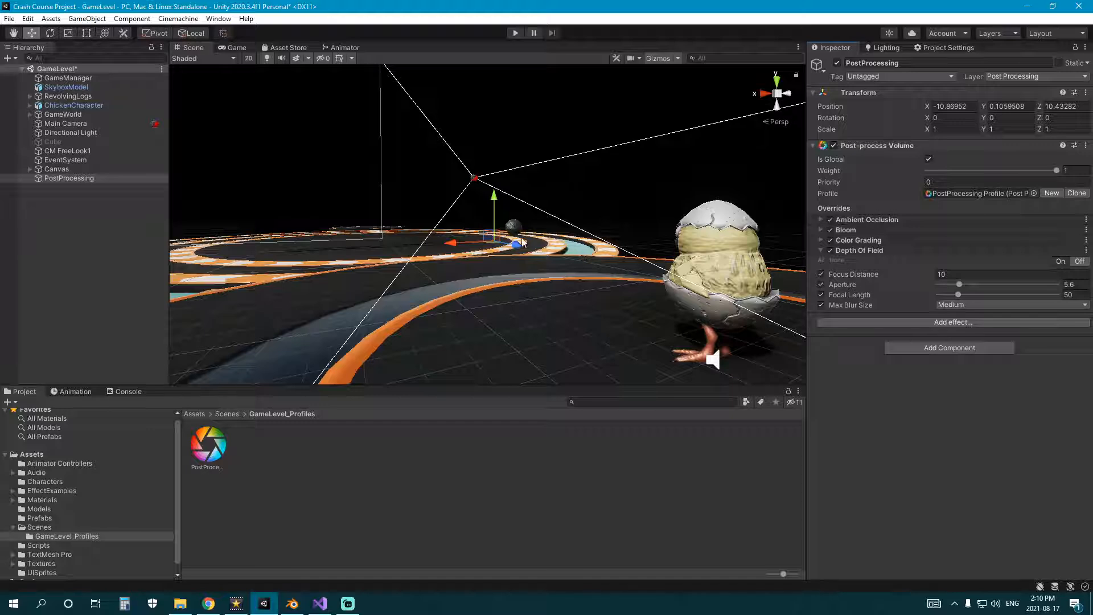
Step: Play the game and pause it to examine the depth of field around the chicken character
key(ctrl+p)
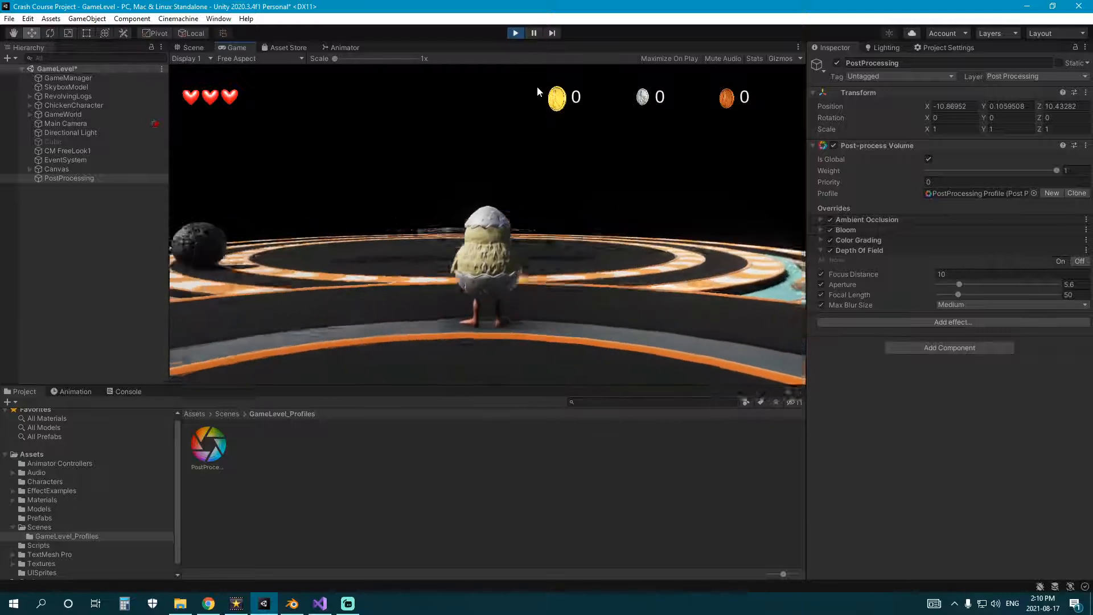
click(534, 37)
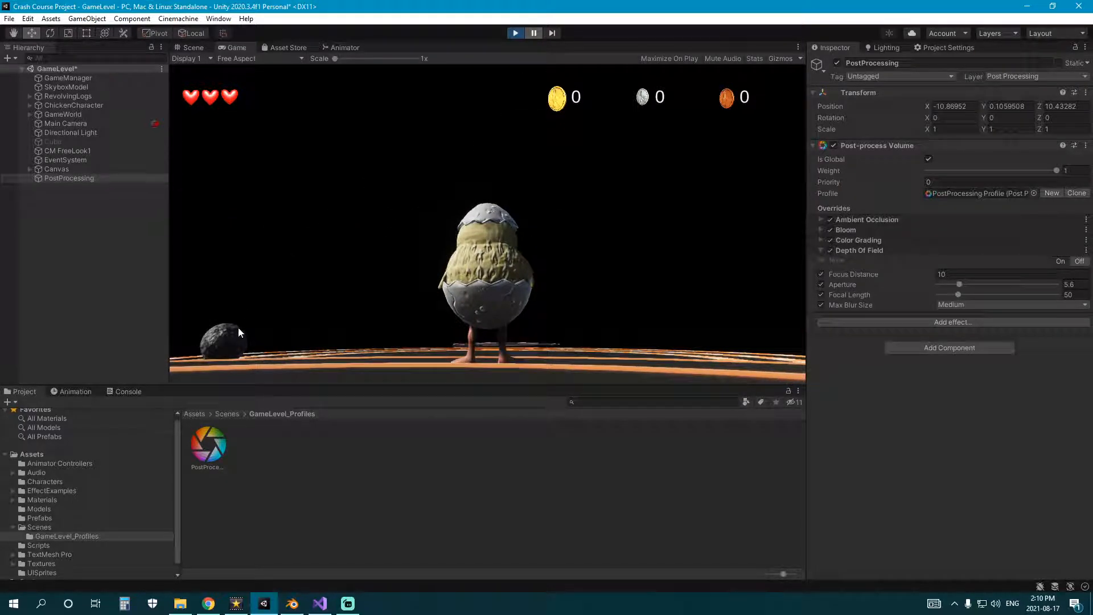
key(F10)
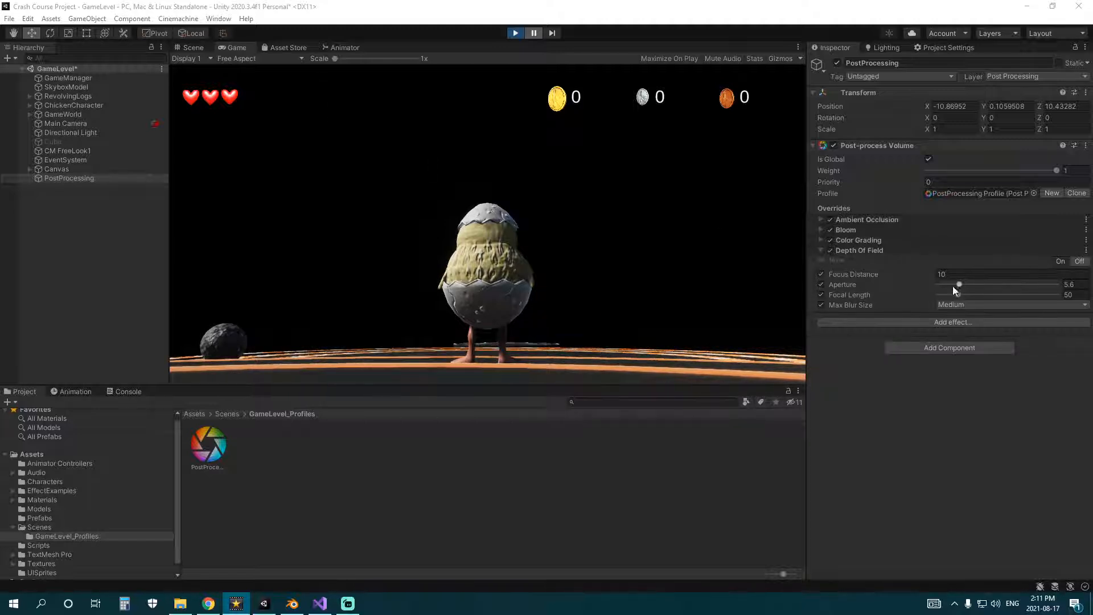
Step: Lower the Depth Of Field focus distance, try 2.5, and set it to 3.5
drag(931, 274, 801, 275)
click(935, 275)
text(2.5)
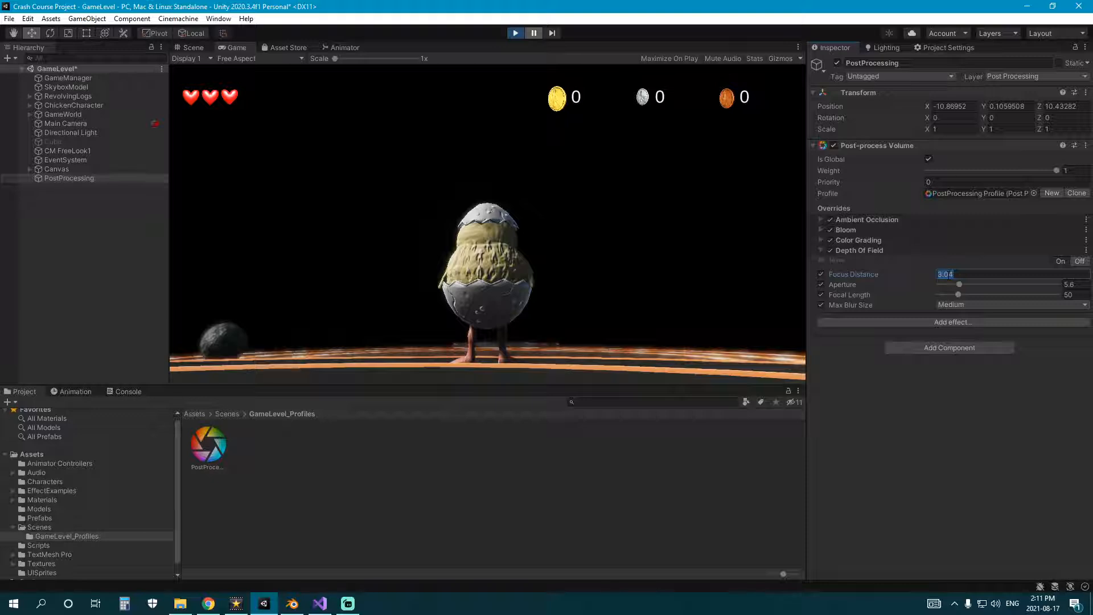
text(3.5)
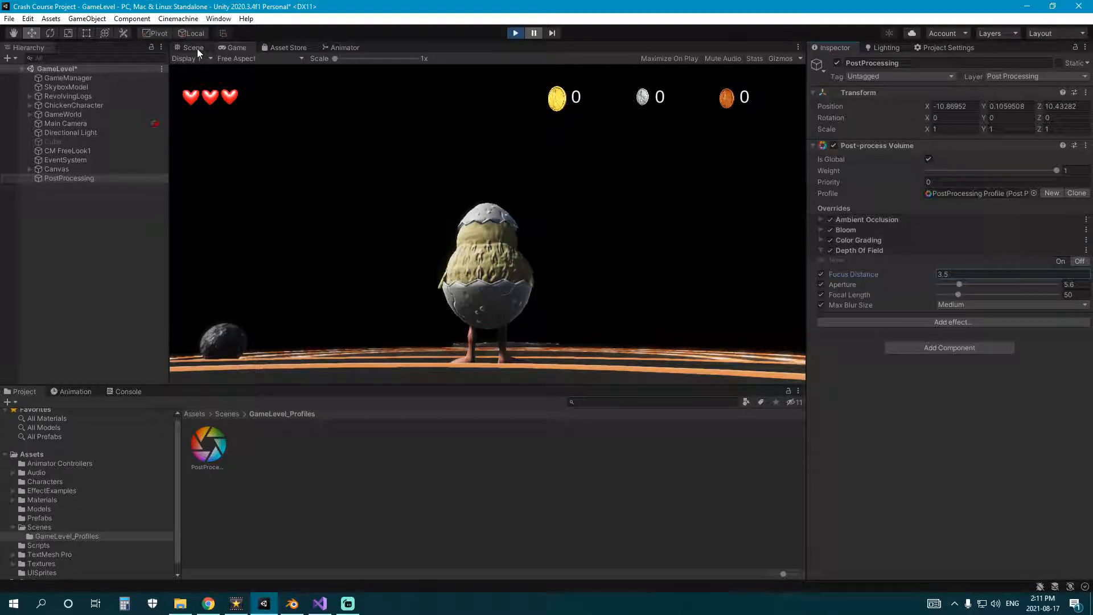
Step: Add a Vignette effect to the PostProcessing volume, expand its settings and stop the running game
click(917, 322)
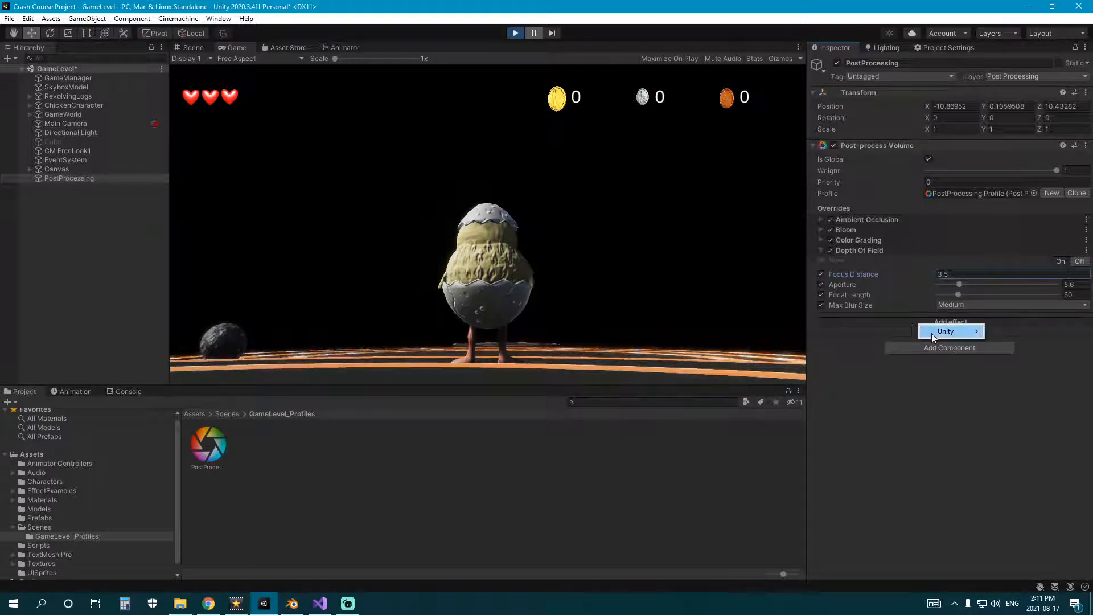
mouse_move(931, 333)
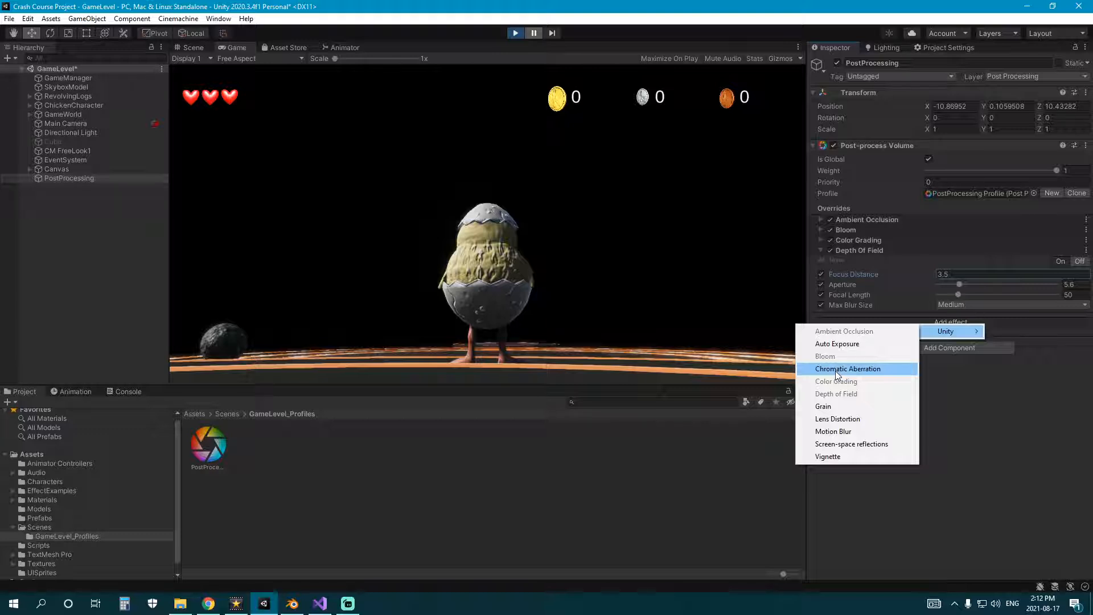
click(829, 457)
click(821, 318)
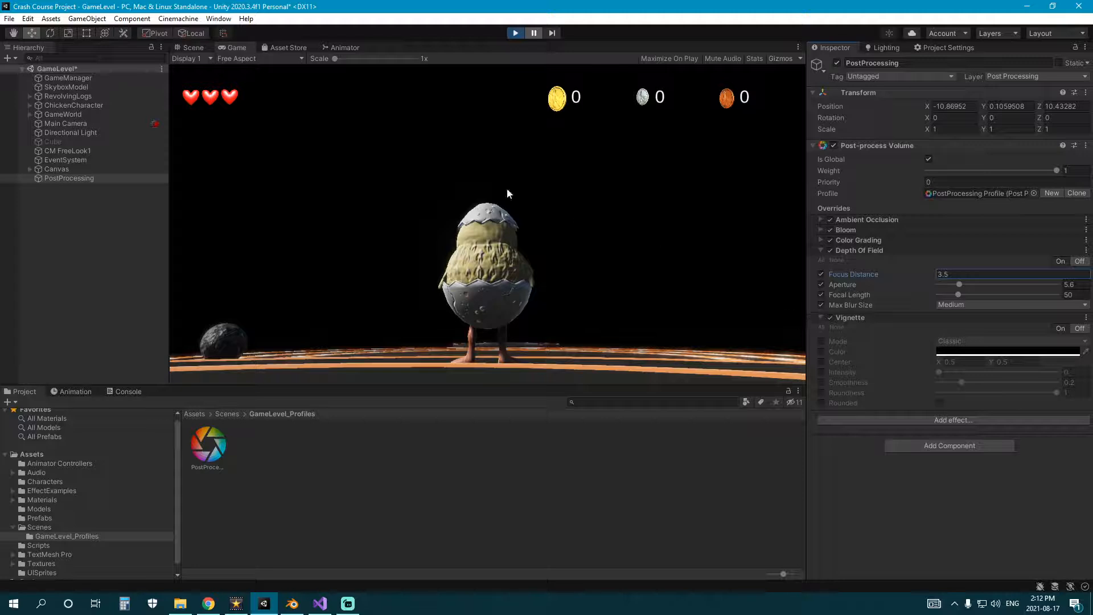
click(516, 33)
click(943, 274)
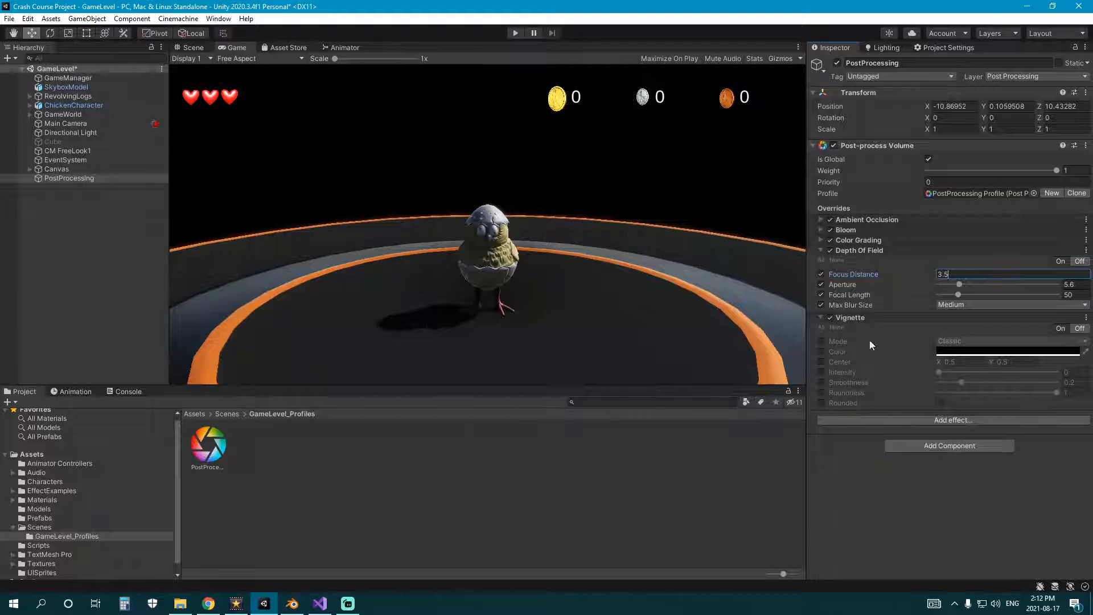
Step: Enable all Vignette overrides from Mode through Rounded
click(821, 341)
click(821, 352)
click(821, 362)
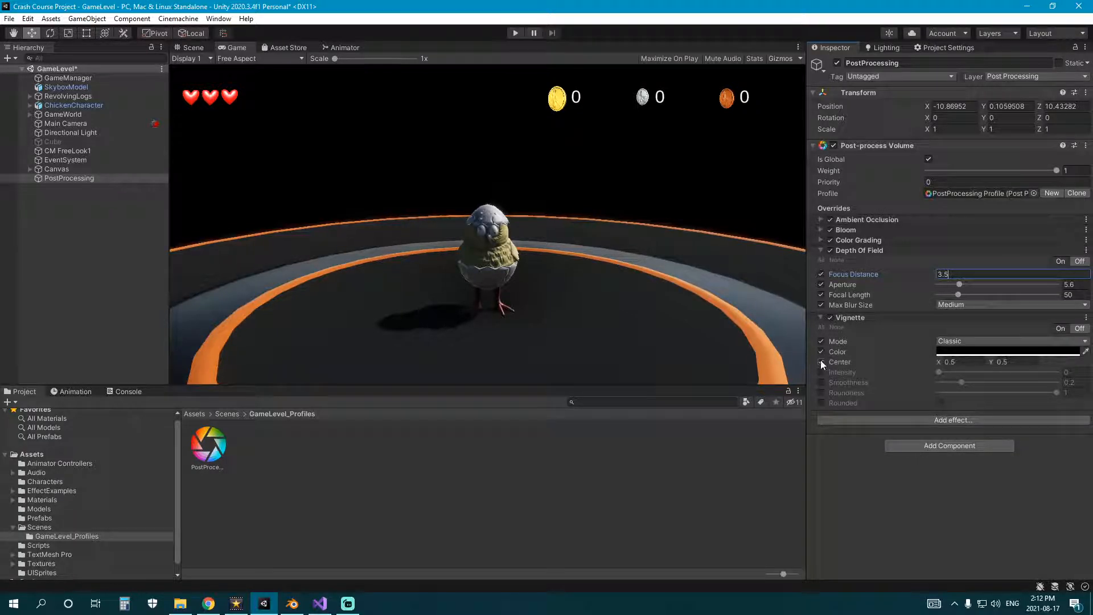
click(821, 382)
click(821, 403)
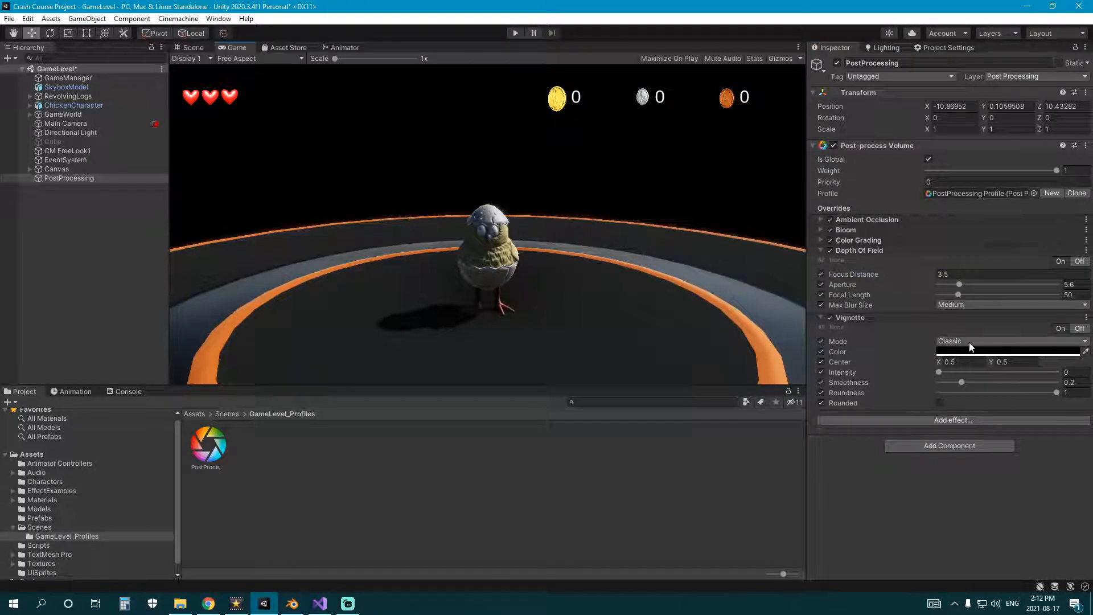
Step: Set the Vignette intensity to 0.4 and collapse the Vignette override
drag(938, 371, 989, 374)
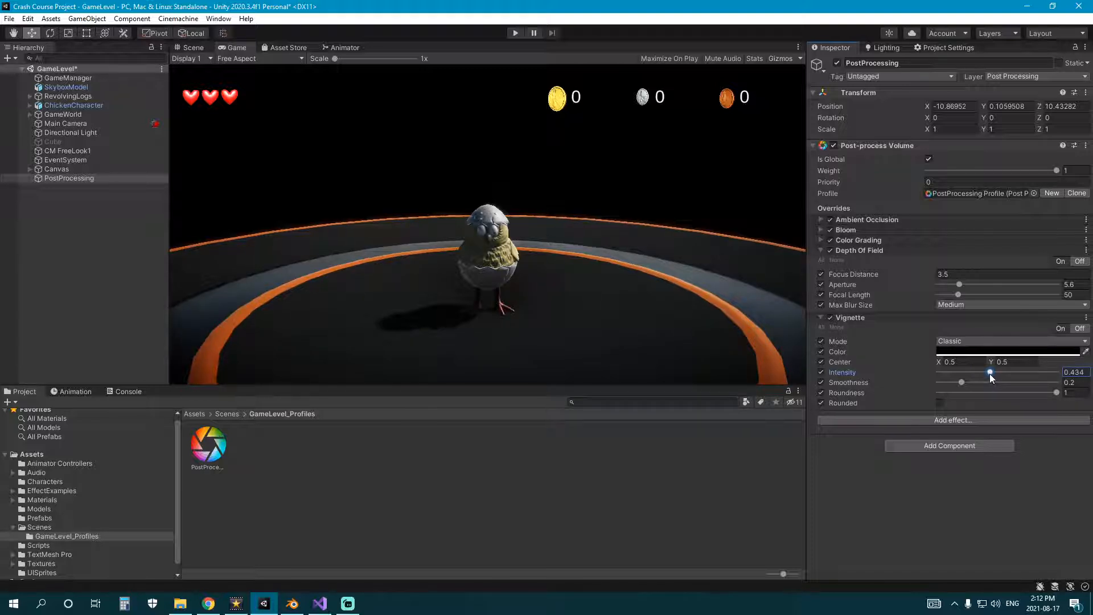
drag(991, 377, 986, 373)
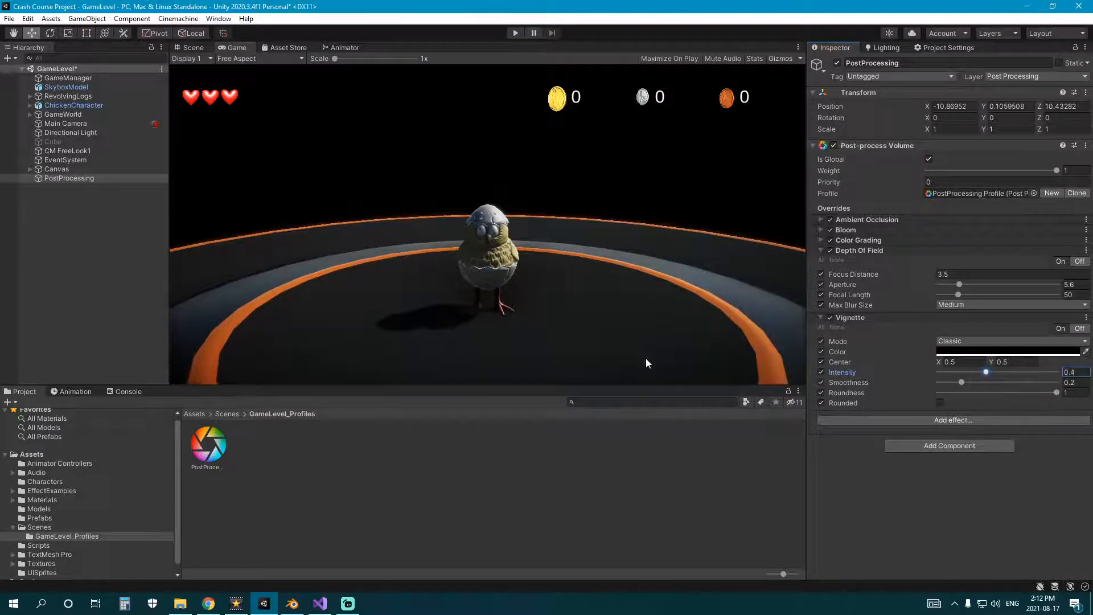
click(817, 317)
click(943, 336)
mouse_move(979, 342)
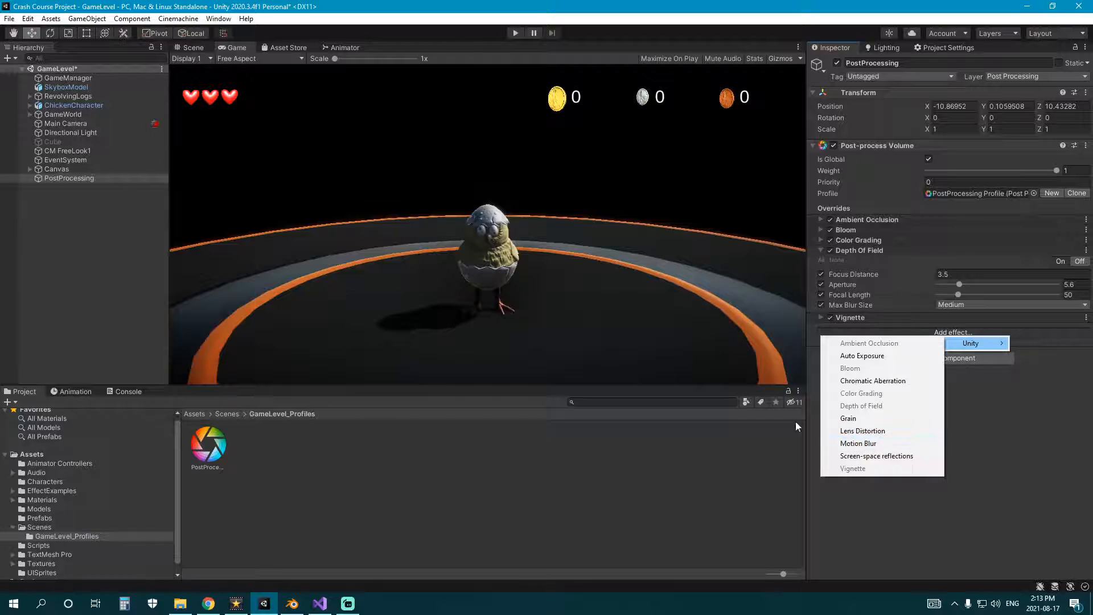
click(638, 441)
Step: Show the Scene view facing the chicken character, save the GameLevel scene and start playing the game
click(193, 47)
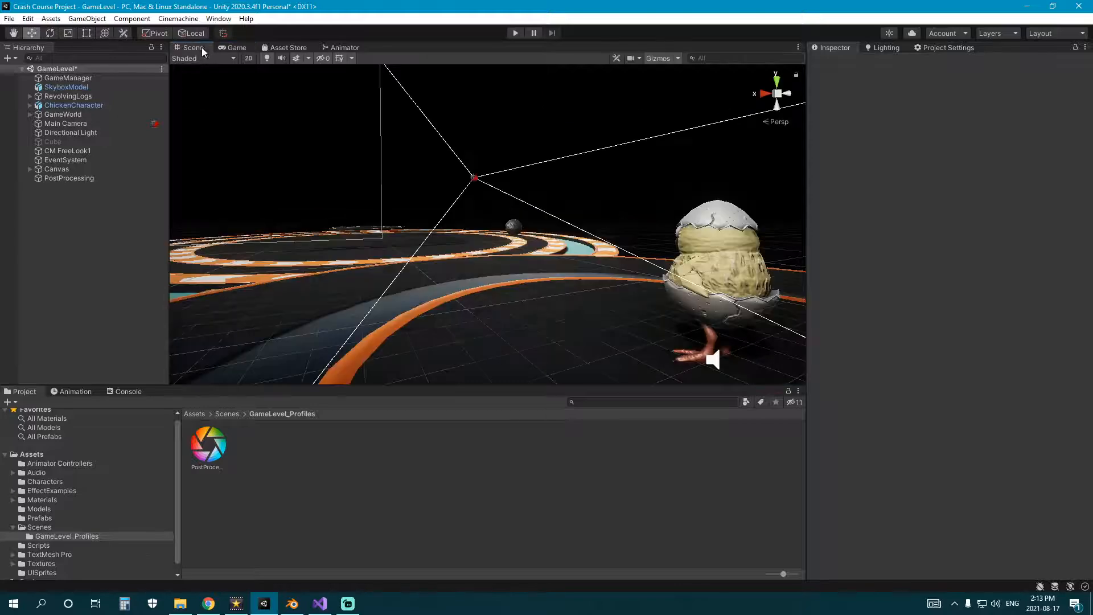
middle_drag(435, 278, 525, 245)
middle_drag(555, 295, 524, 305)
key(ctrl+s)
click(515, 33)
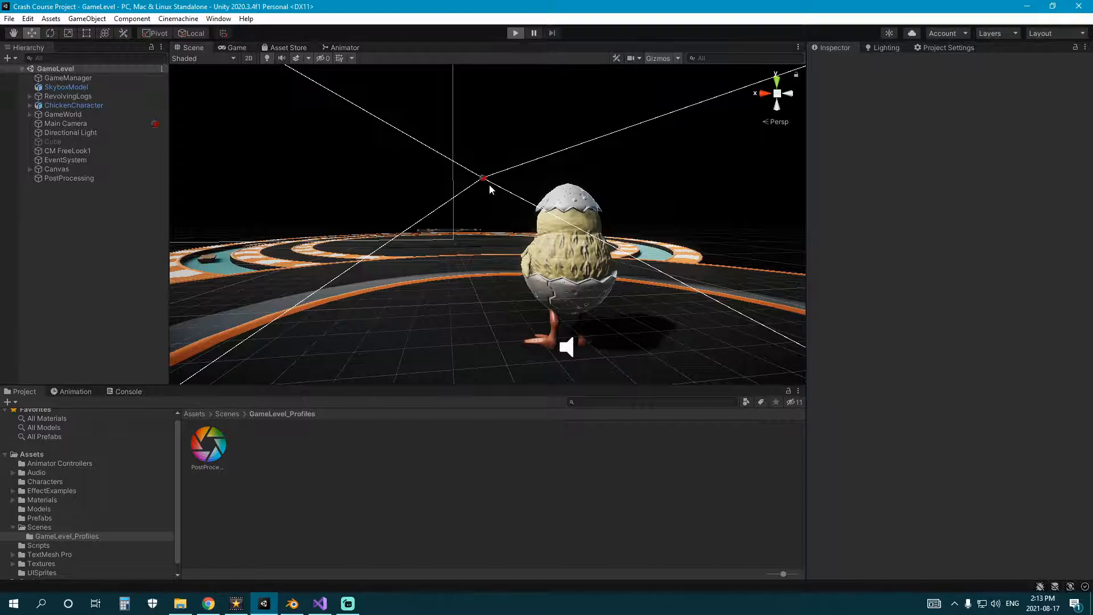